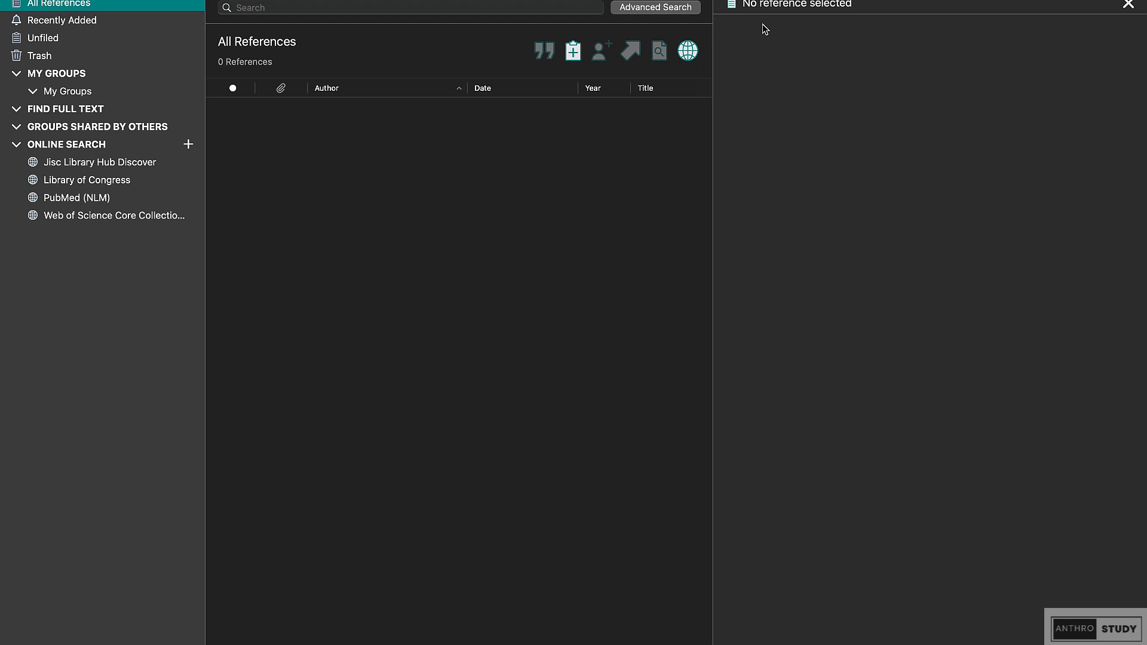
Step: Switch to Chrome, search the web for Endnote and open the official endnote.com site
{"action": "key", "text": "ctrl+Up"}
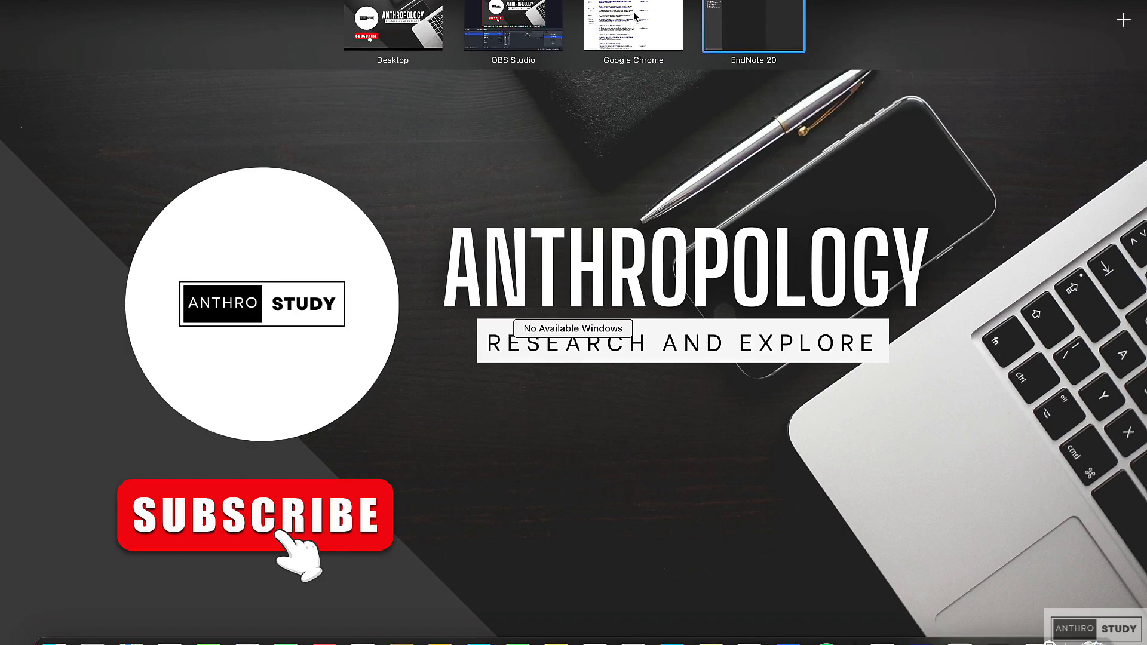
{"action": "left_click", "coordinate": [636, 18]}
{"action": "left_click", "coordinate": [189, 1]}
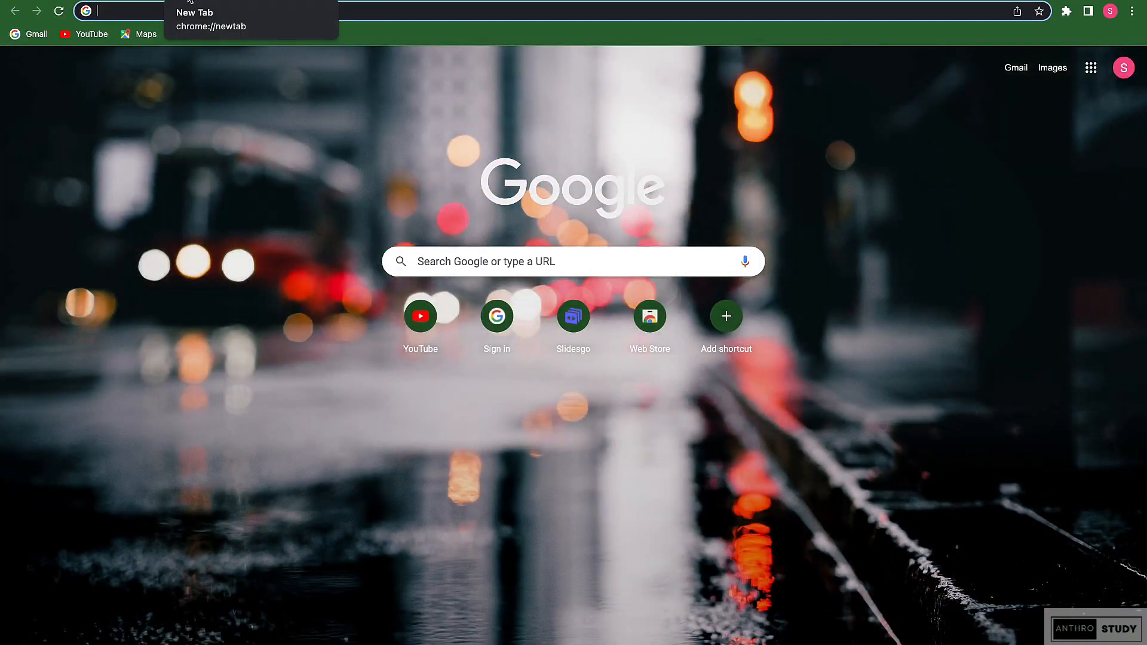
{"action": "type", "text": "End"}
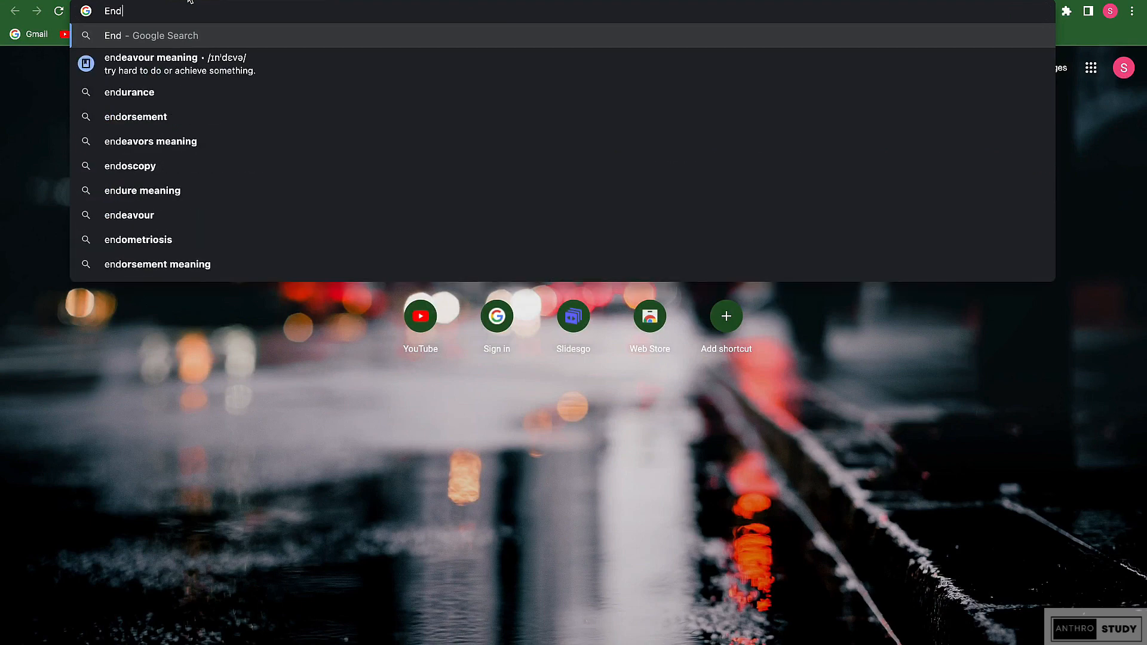
{"action": "type", "text": "note"}
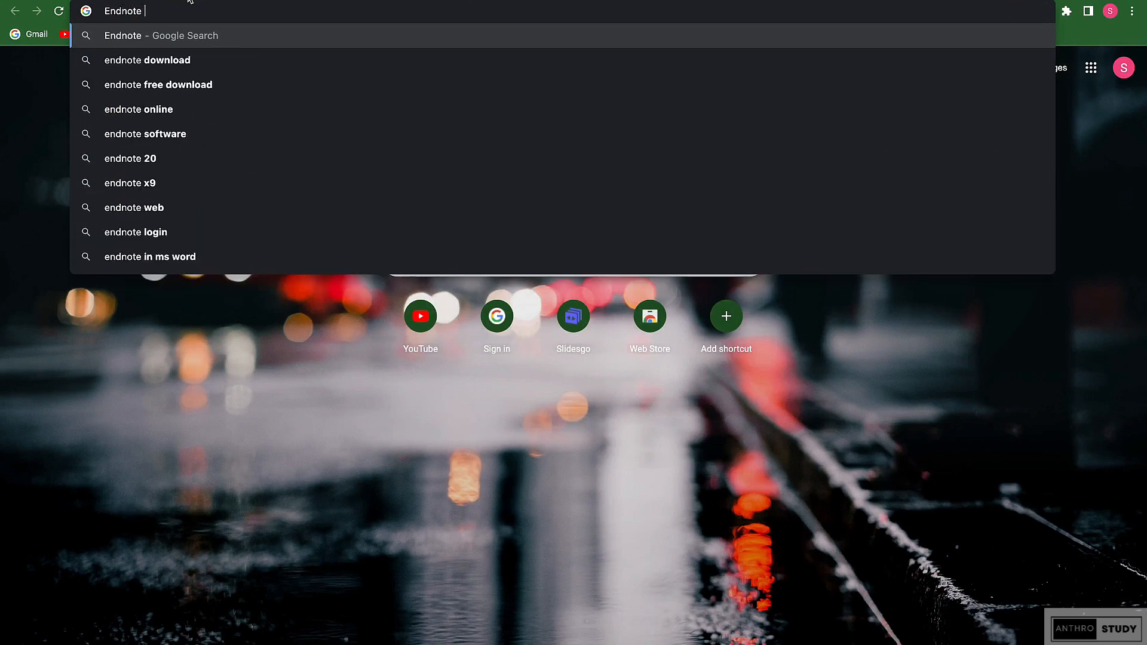
{"action": "key", "text": "Return"}
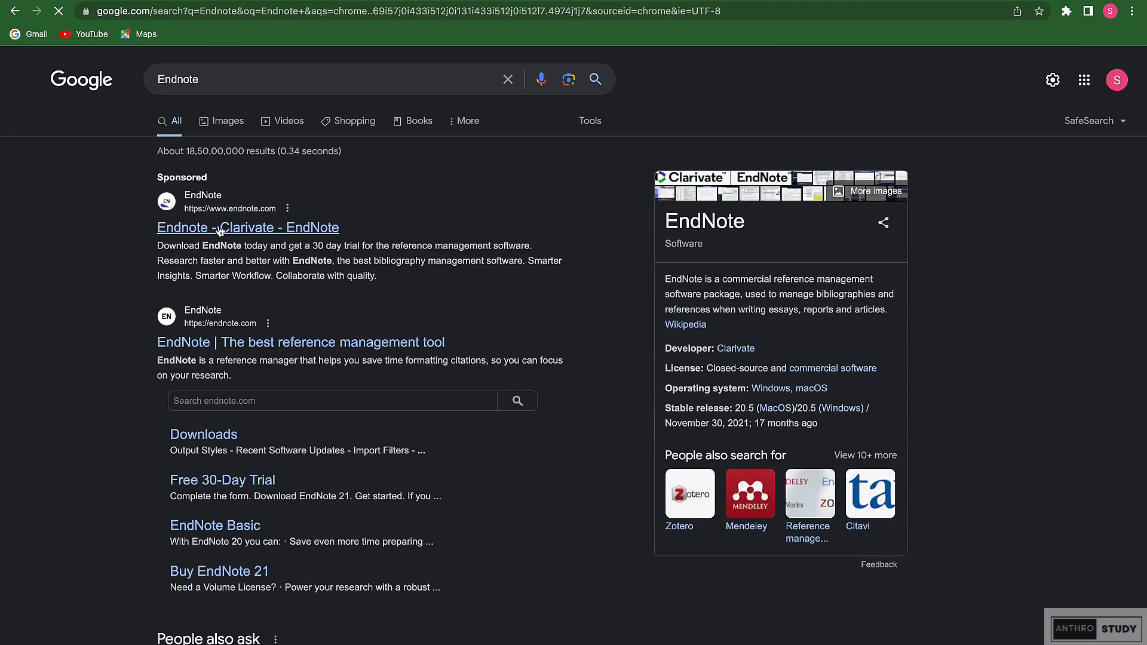
{"action": "left_click", "coordinate": [221, 343]}
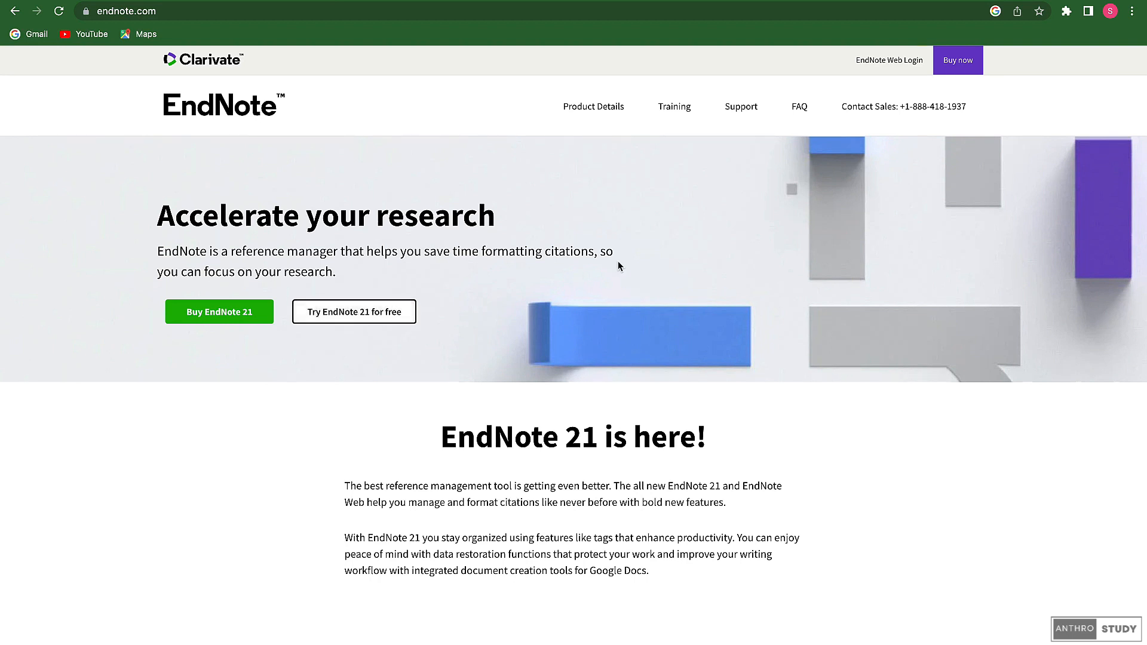
Step: Examine the feature descriptions and reviews on the EndNote homepage, and switch to the EndNote 20 library
{"action": "scroll", "coordinate": [617, 260], "scroll_direction": "down", "scroll_amount": 10}
{"action": "scroll", "coordinate": [618, 266], "scroll_direction": "down", "scroll_amount": 3}
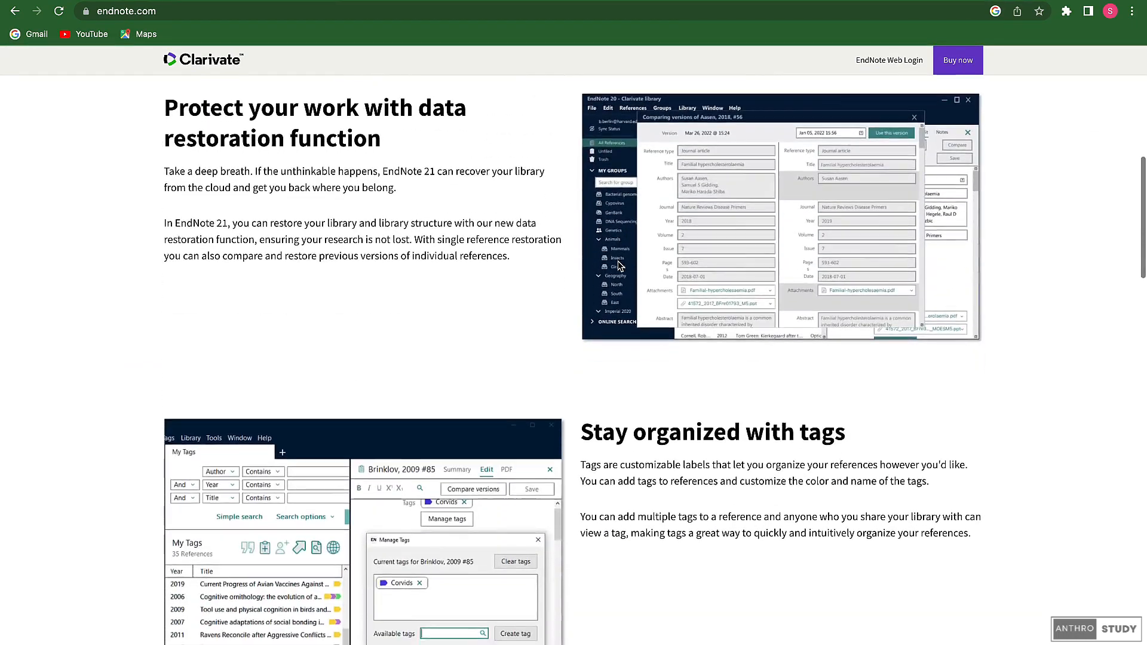
{"action": "scroll", "coordinate": [618, 266], "scroll_direction": "down", "scroll_amount": 10}
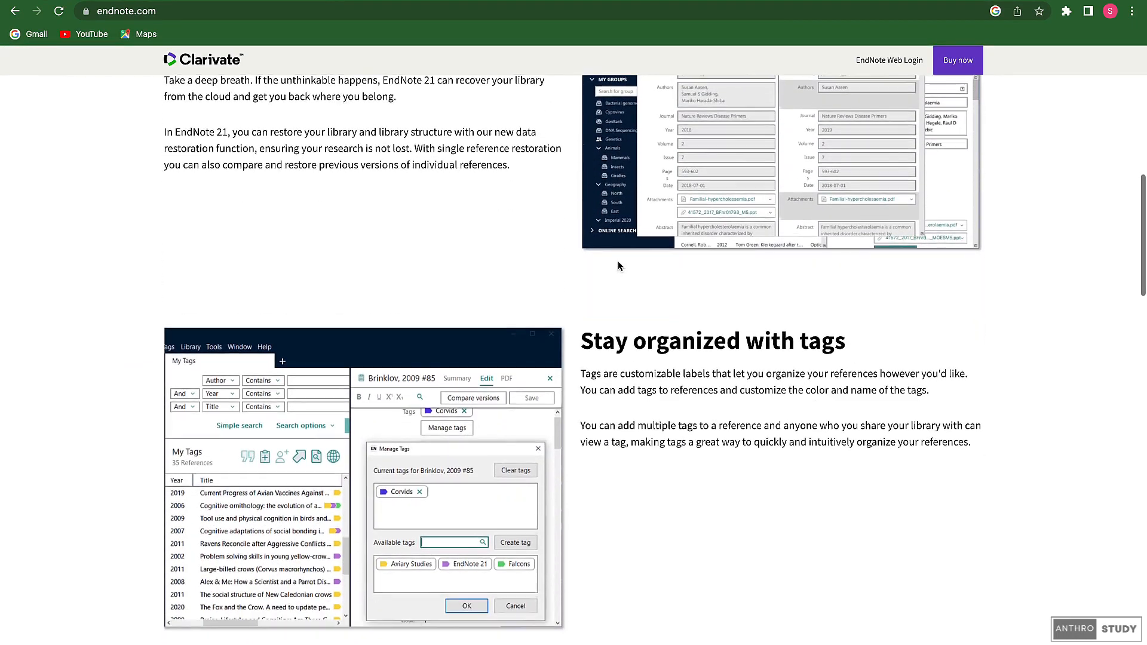
{"action": "scroll", "coordinate": [617, 267], "scroll_direction": "down", "scroll_amount": 4}
{"action": "scroll", "coordinate": [618, 266], "scroll_direction": "up", "scroll_amount": 5}
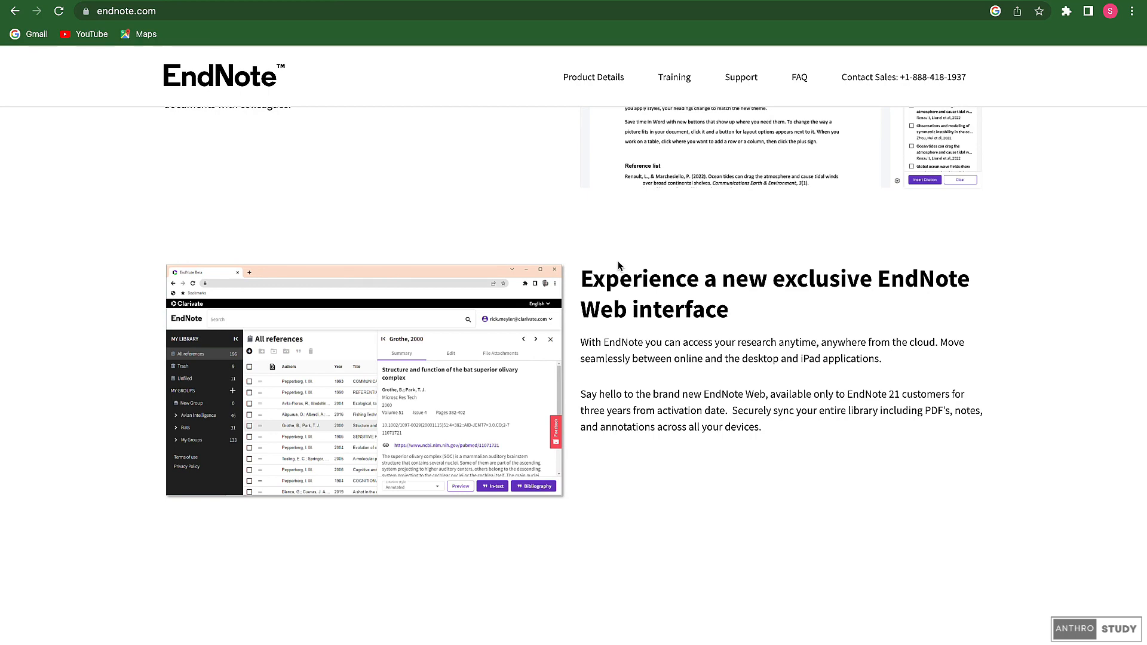
{"action": "scroll", "coordinate": [617, 265], "scroll_direction": "down", "scroll_amount": 10}
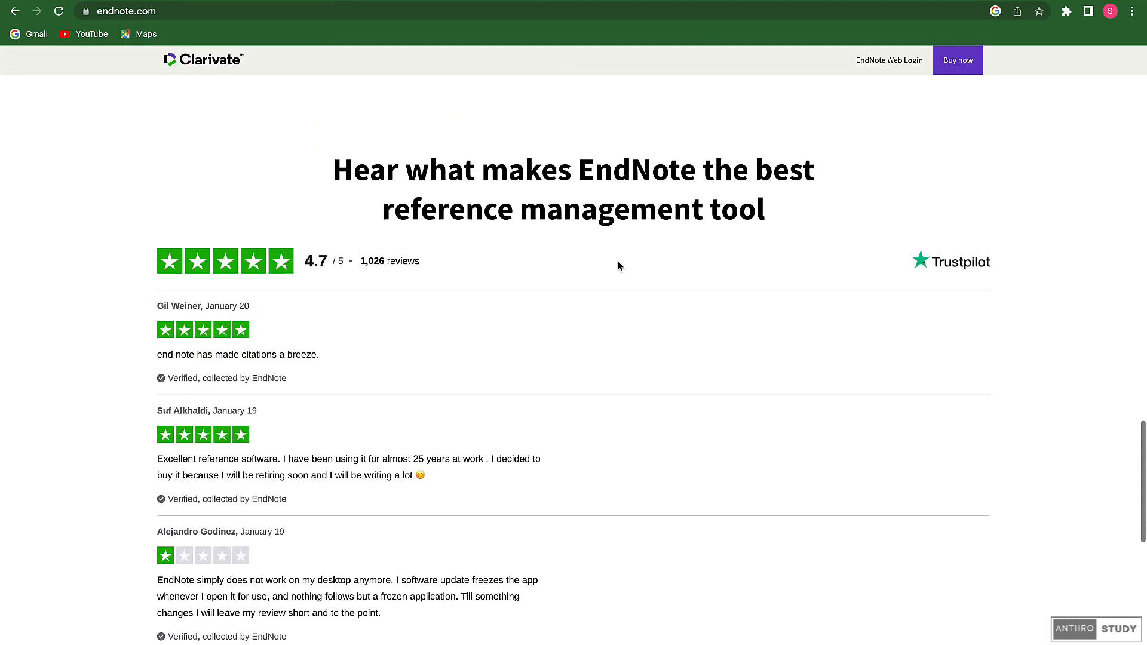
{"action": "key", "text": "ctrl+Up"}
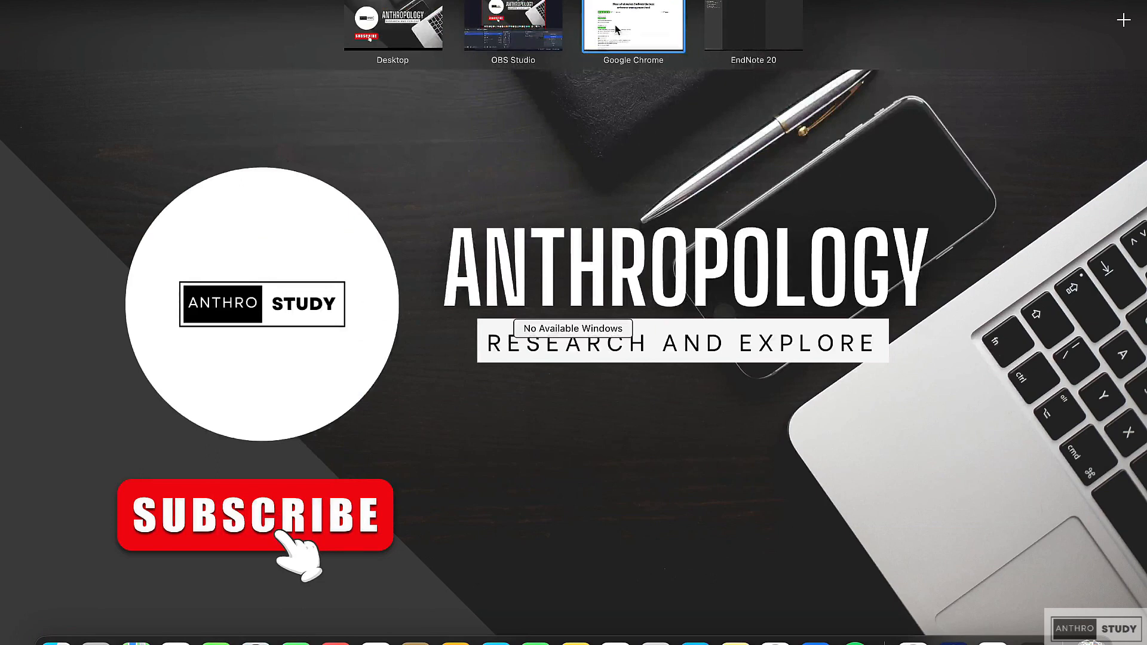
{"action": "left_click", "coordinate": [730, 4]}
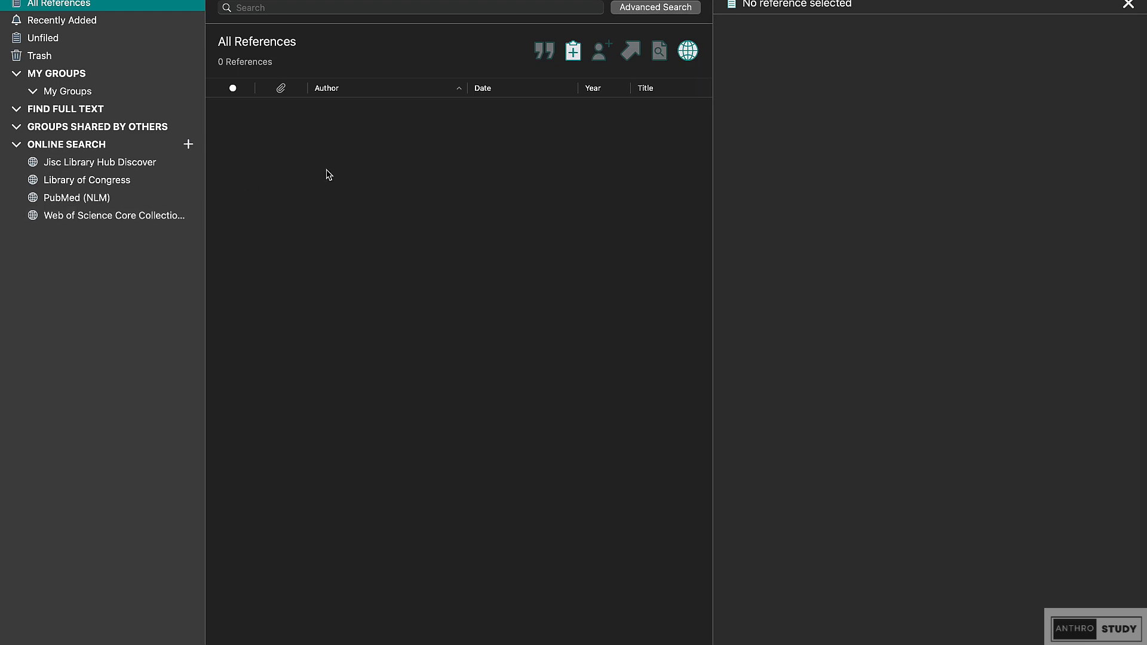
Step: Switch back to Chrome and bring up the open Google Scholar search results
{"action": "key", "text": "ctrl+Up"}
{"action": "left_click", "coordinate": [618, 27]}
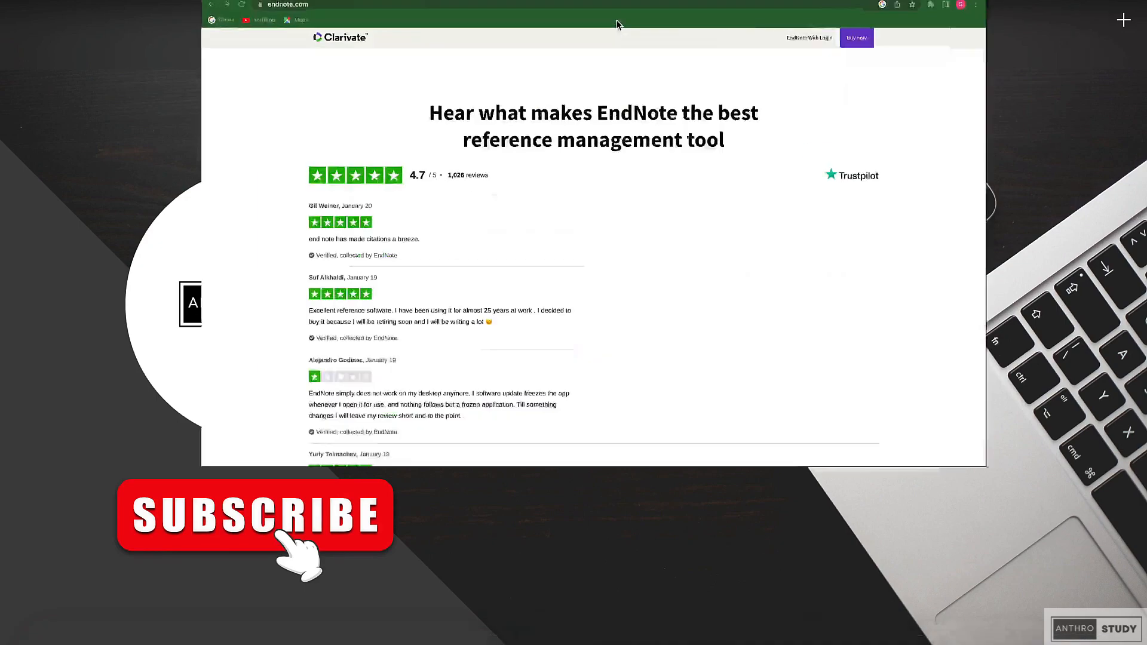
{"action": "scroll", "coordinate": [284, 368], "scroll_direction": "up", "scroll_amount": 15}
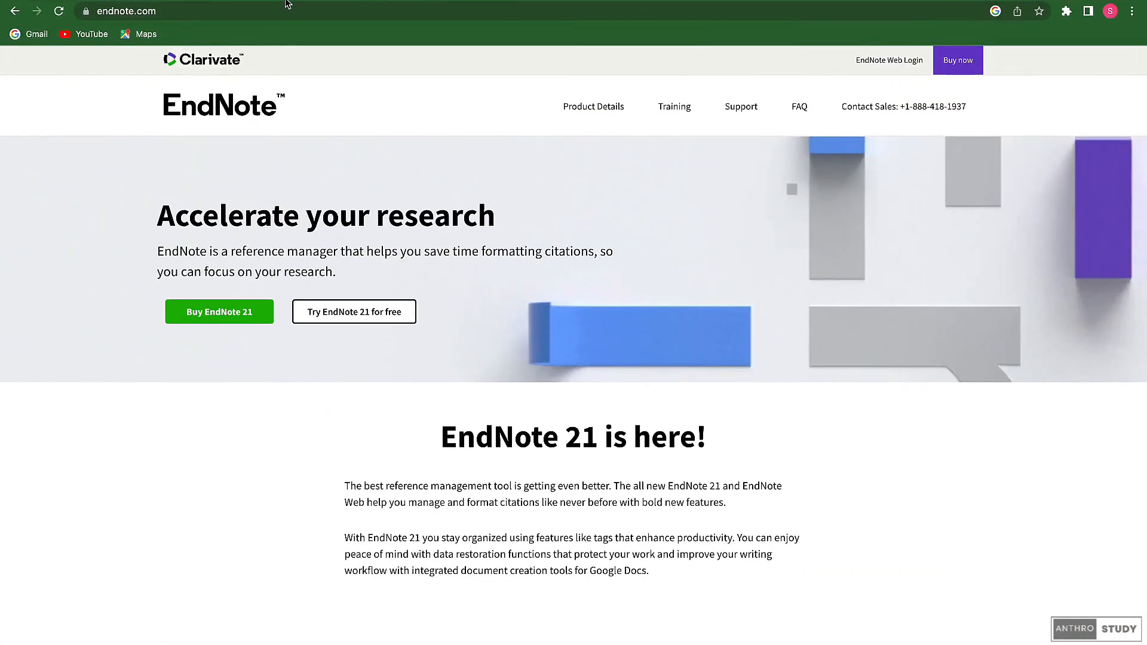
{"action": "left_click", "coordinate": [190, 0]}
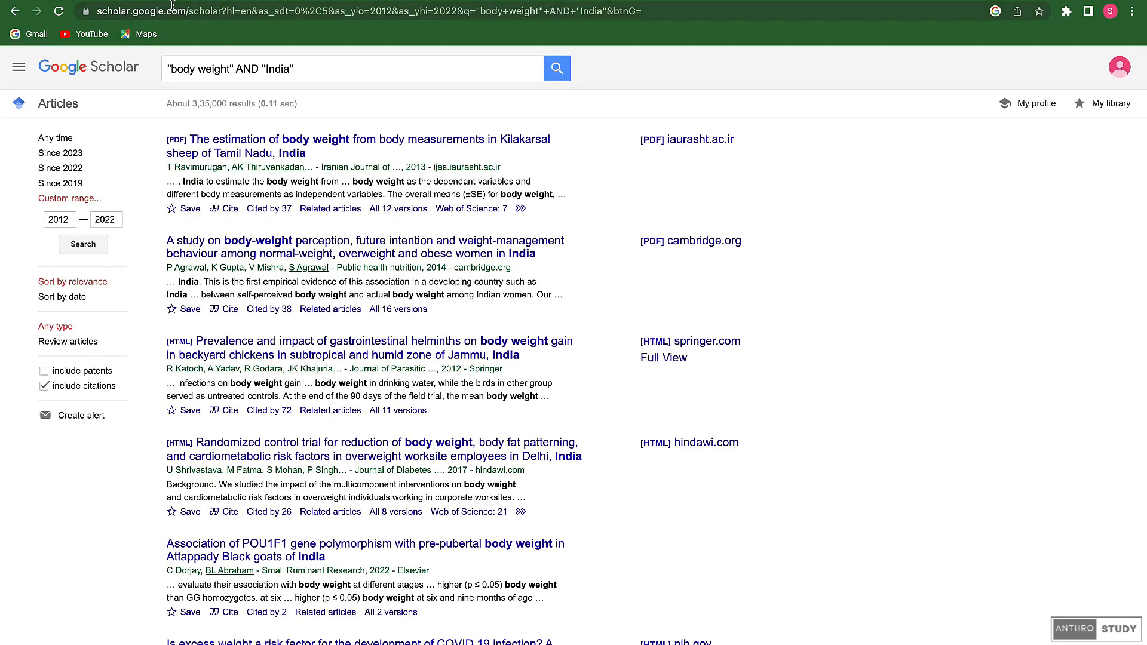
Step: Replace the Google Scholar query with body weight in India, run the search and highlight the result count
{"action": "triple_click", "coordinate": [311, 73]}
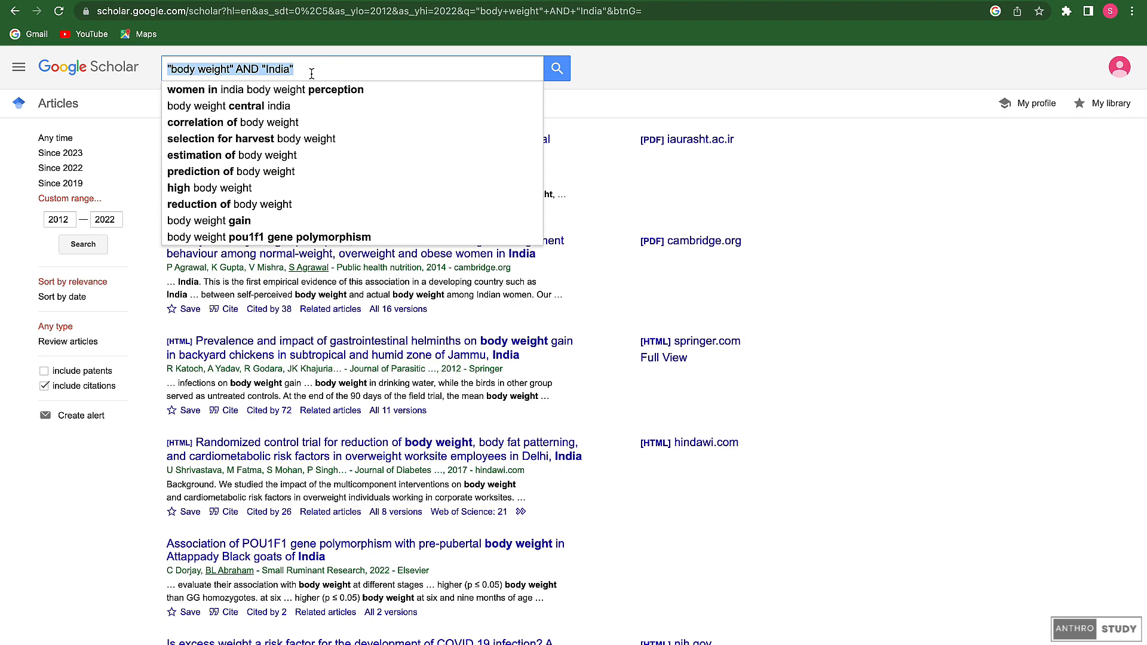
{"action": "key", "text": "BackSpace"}
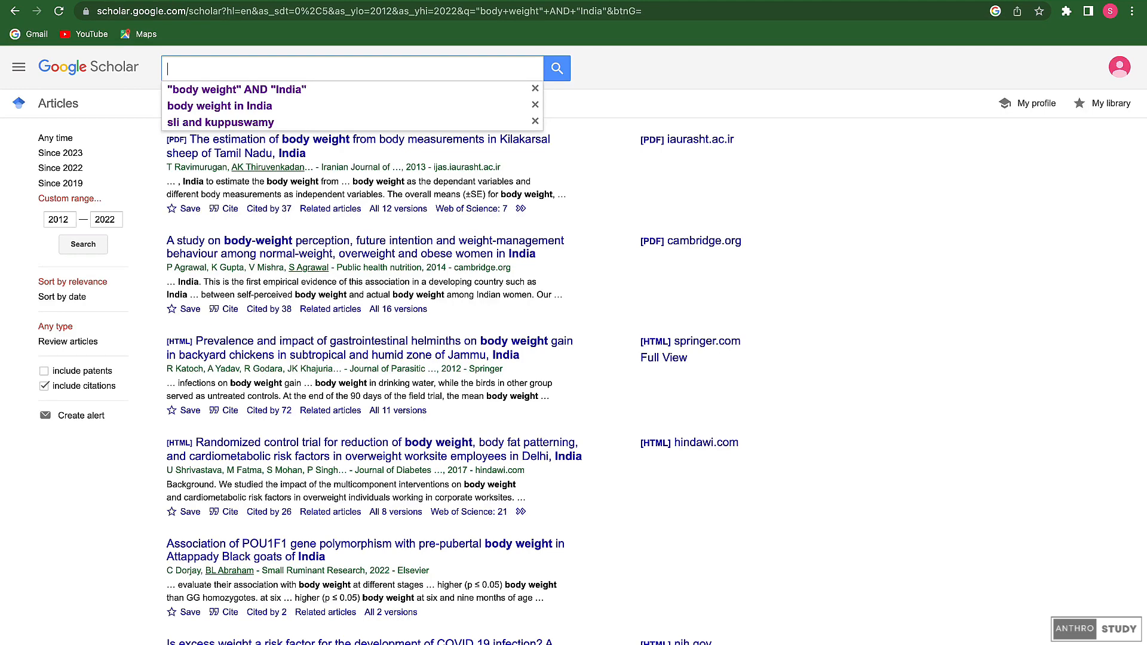
{"action": "type", "text": "body weigh "}
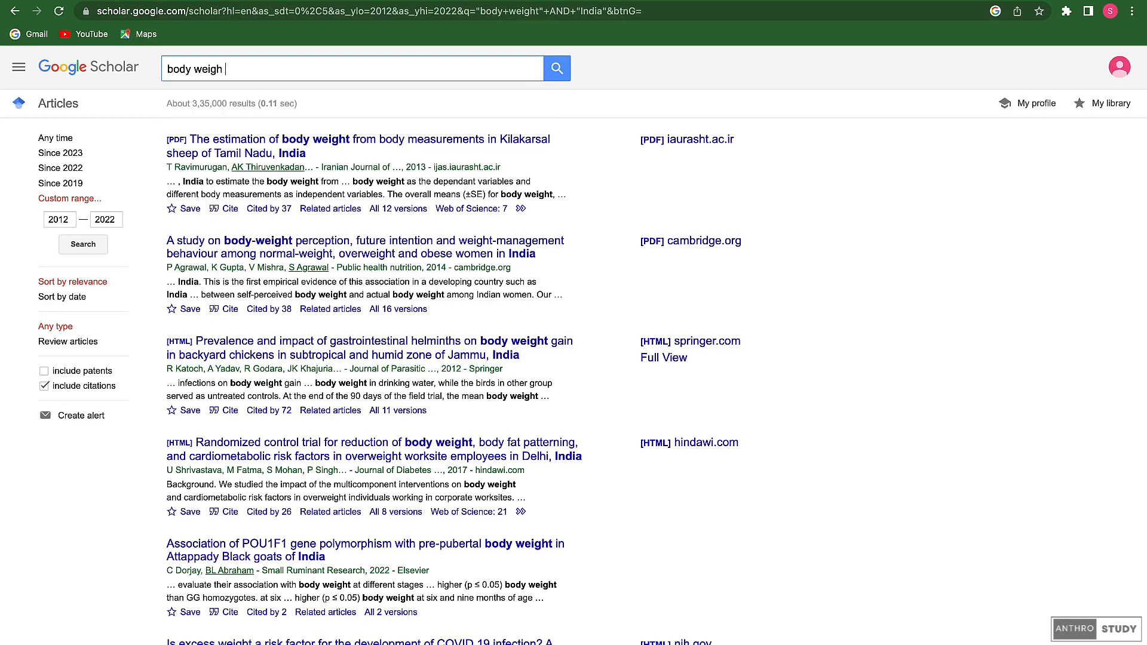
{"action": "type", "text": "in in"}
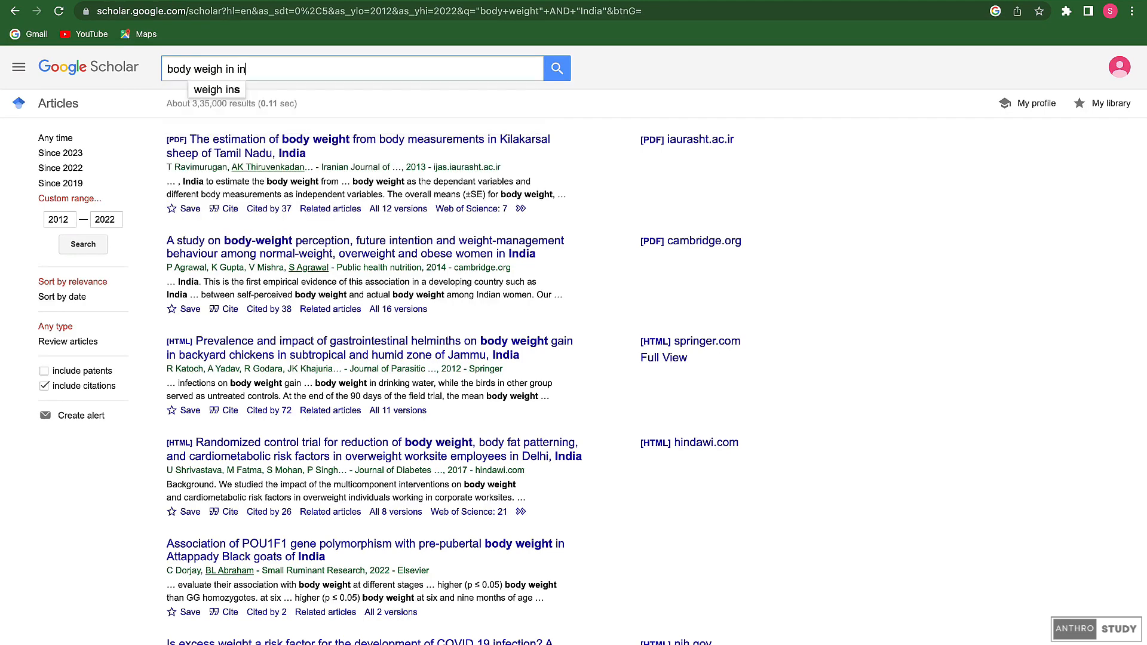
{"action": "type", "text": "dia"}
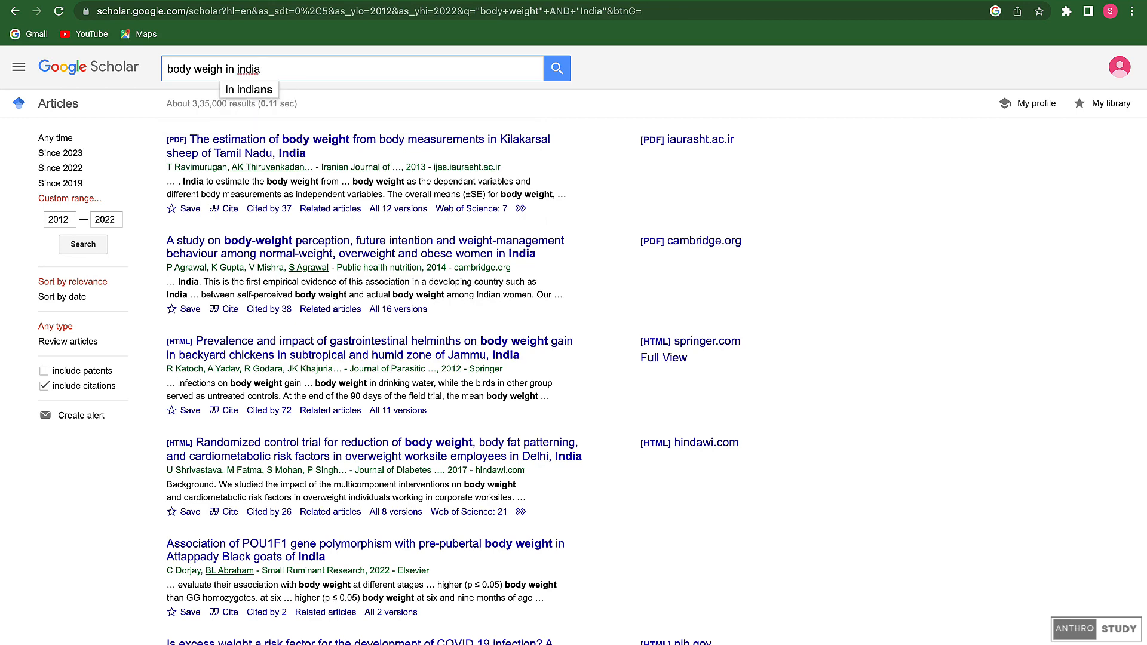
{"action": "key", "text": "BackSpace"}
{"action": "key", "text": "BackSpace"}
{"action": "key", "text": "BackSpace"}
{"action": "key", "text": "BackSpace"}
{"action": "type", "text": "ndia"}
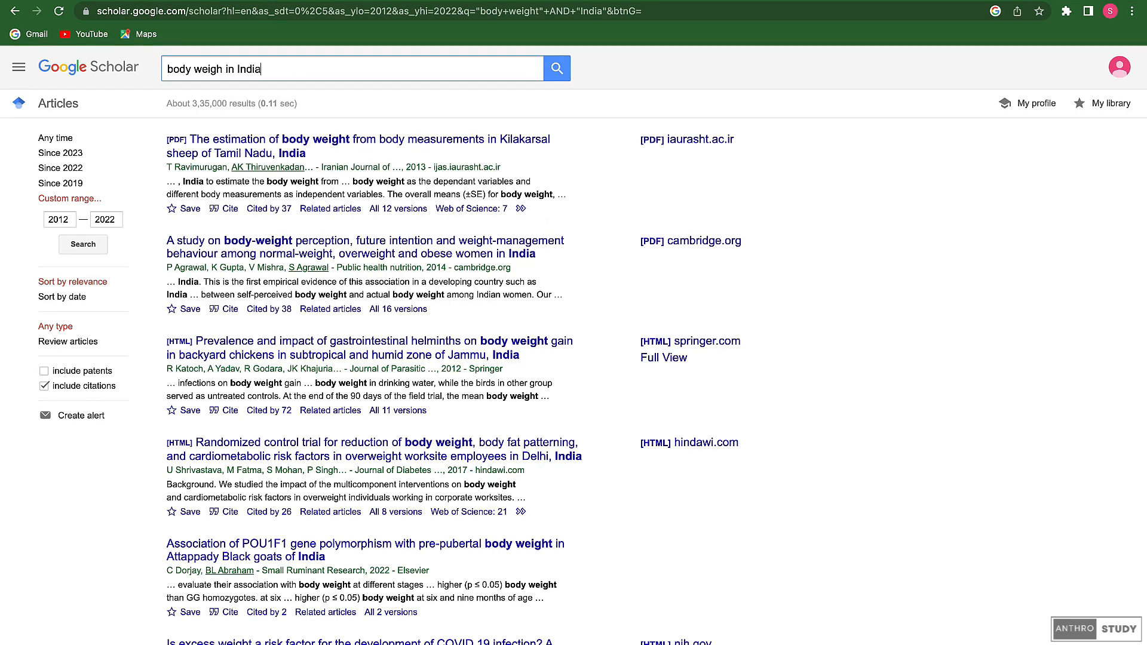
{"action": "left_click", "coordinate": [221, 70]}
{"action": "type", "text": "t"}
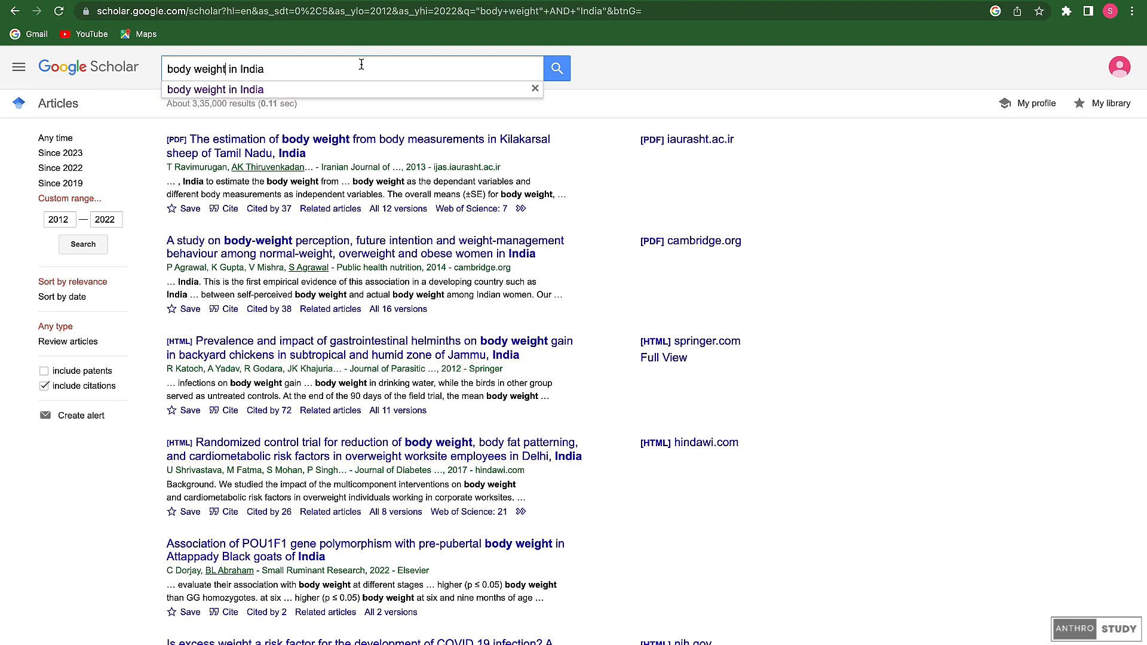
{"action": "left_click", "coordinate": [556, 69]}
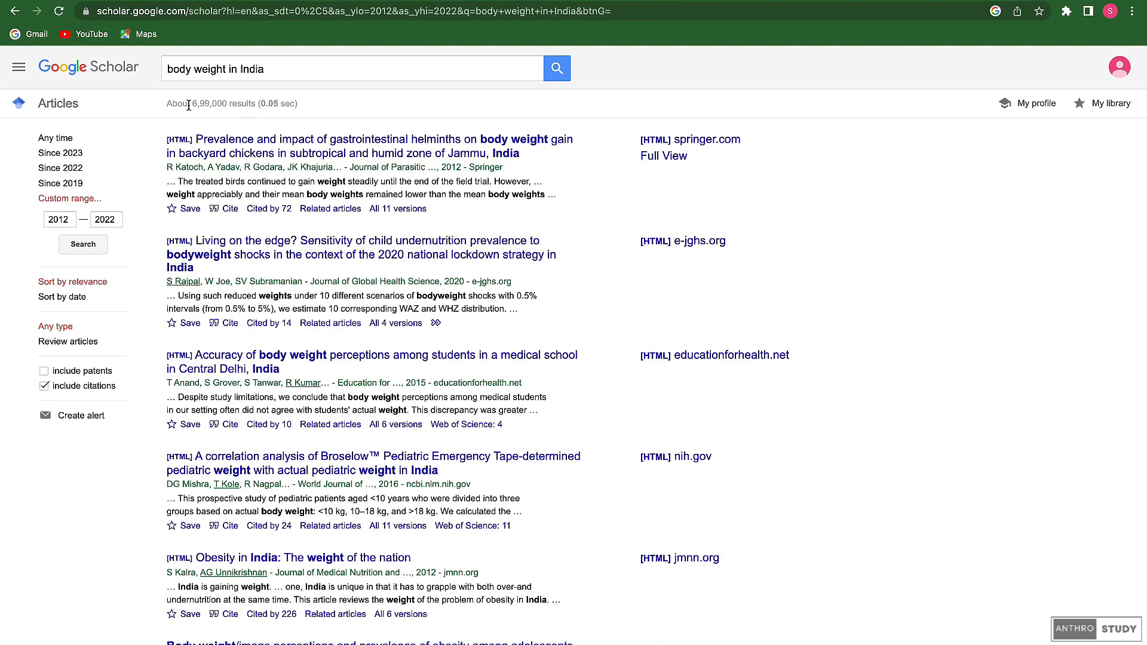
{"action": "left_click_drag", "start_coordinate": [190, 105], "coordinate": [230, 104]}
Step: Clear both years of the custom range, rerun the search without date limits and highlight the result count
{"action": "left_click_drag", "start_coordinate": [73, 221], "coordinate": [39, 222]}
{"action": "key", "text": "BackSpace"}
{"action": "left_click_drag", "start_coordinate": [119, 220], "coordinate": [98, 220]}
{"action": "key", "text": "BackSpace"}
{"action": "left_click", "coordinate": [96, 247]}
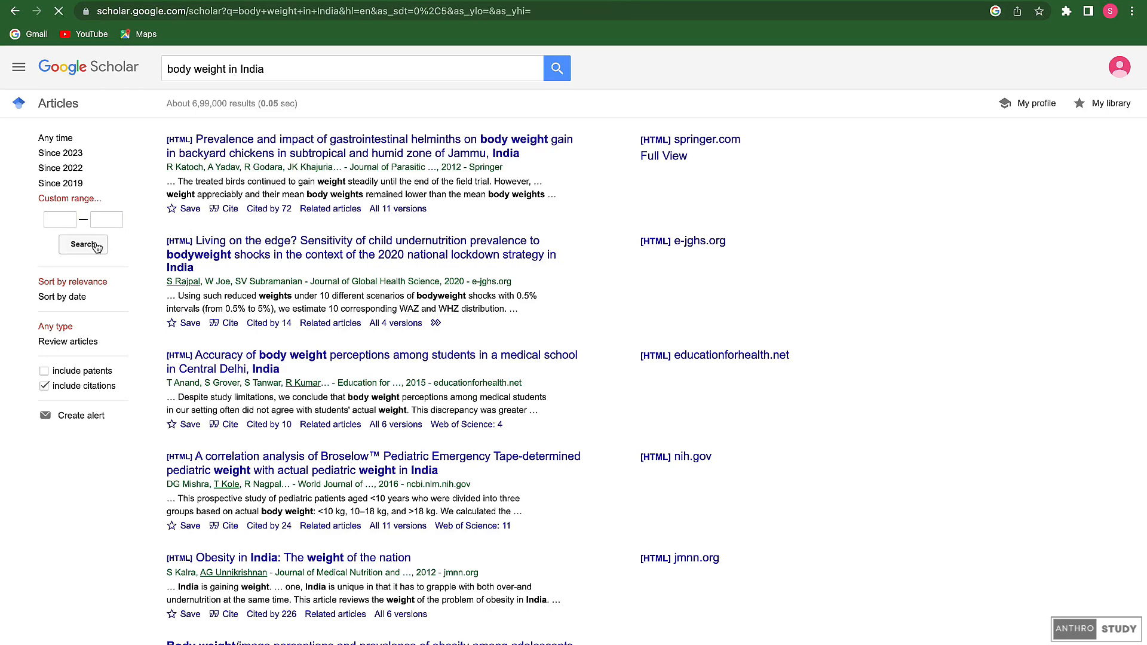
{"action": "left_click_drag", "start_coordinate": [193, 105], "coordinate": [233, 108]}
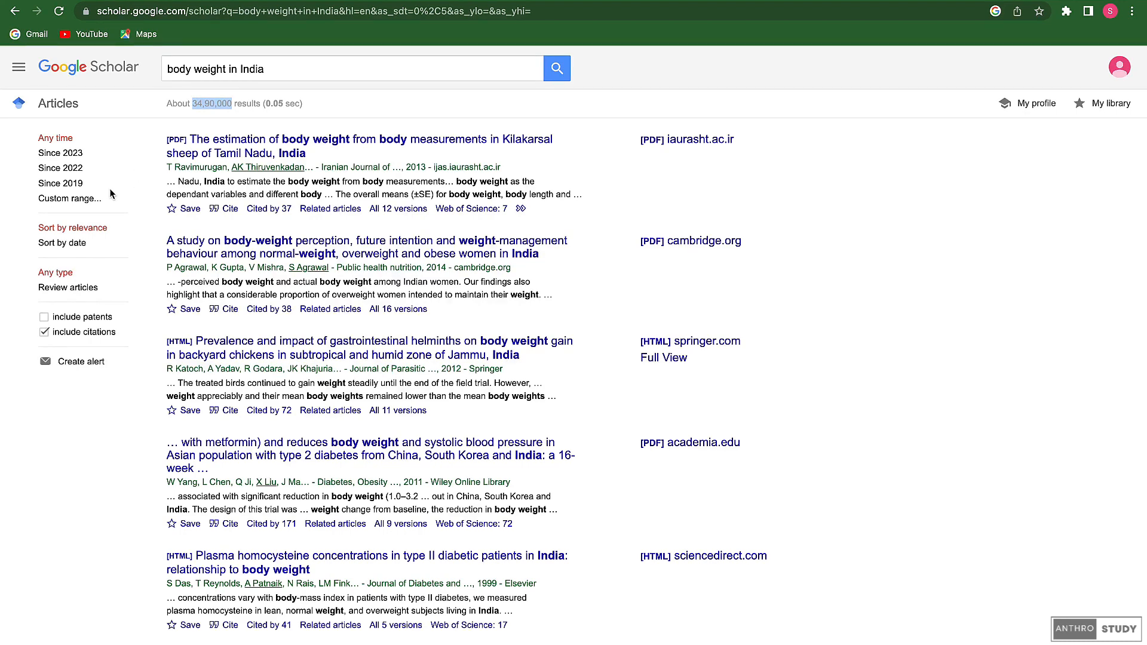
Step: Limit the search results to a custom range of publication years from 2012 to 2022
{"action": "left_click", "coordinate": [84, 199]}
{"action": "left_click", "coordinate": [66, 220]}
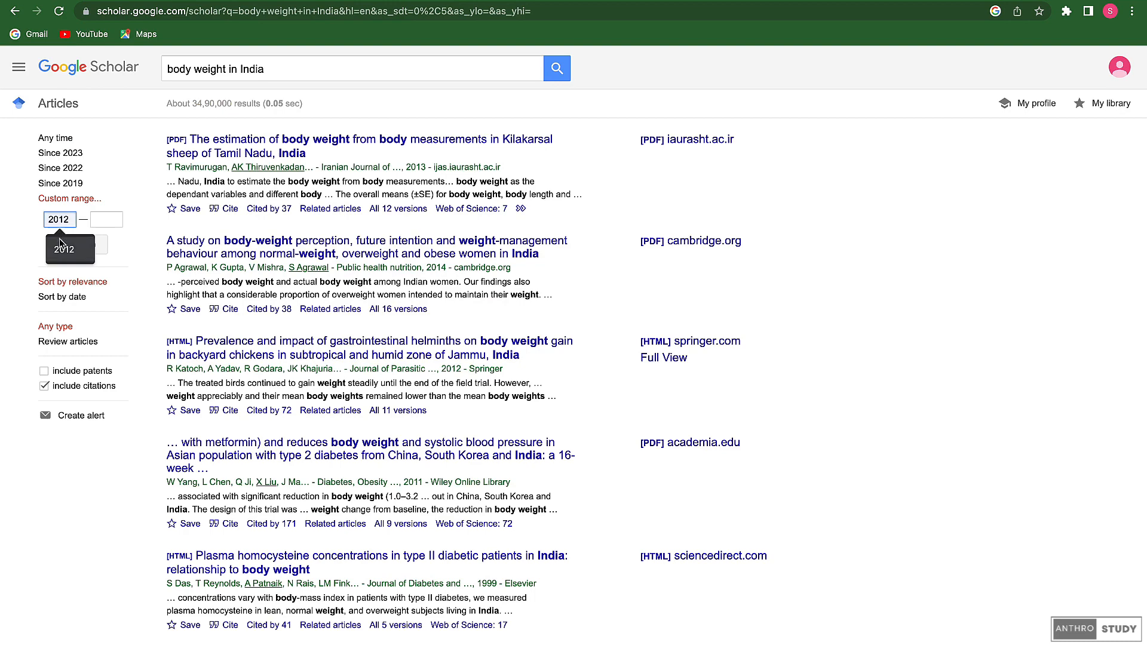
{"action": "left_click", "coordinate": [60, 242]}
{"action": "left_click", "coordinate": [106, 220]}
{"action": "left_click", "coordinate": [113, 250]}
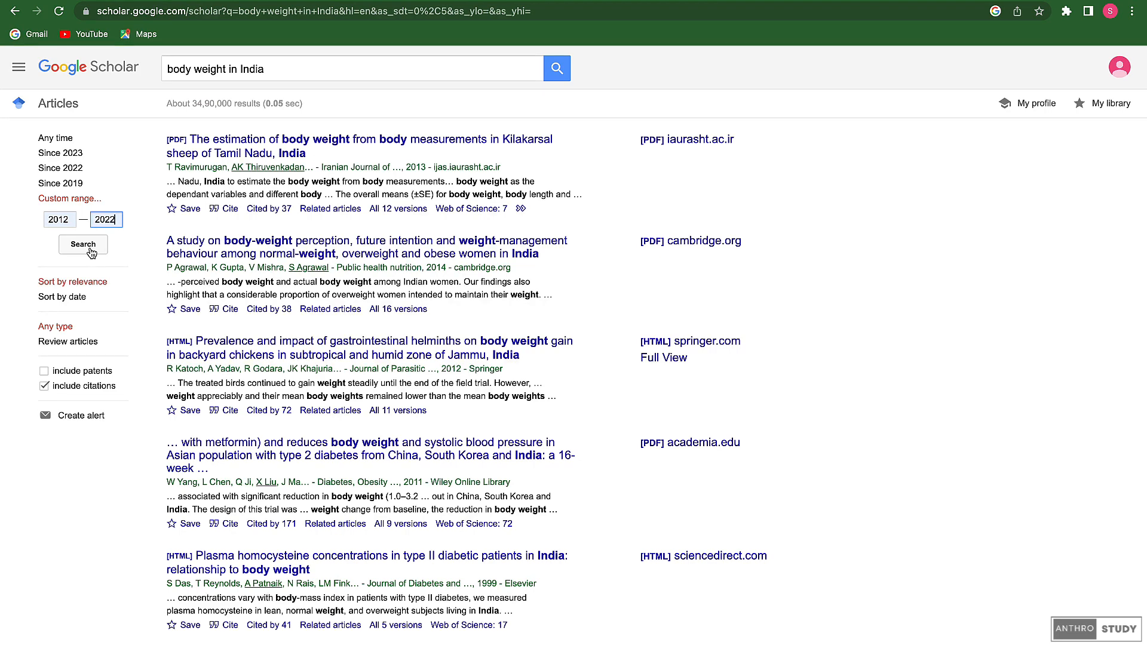
{"action": "left_click", "coordinate": [91, 252]}
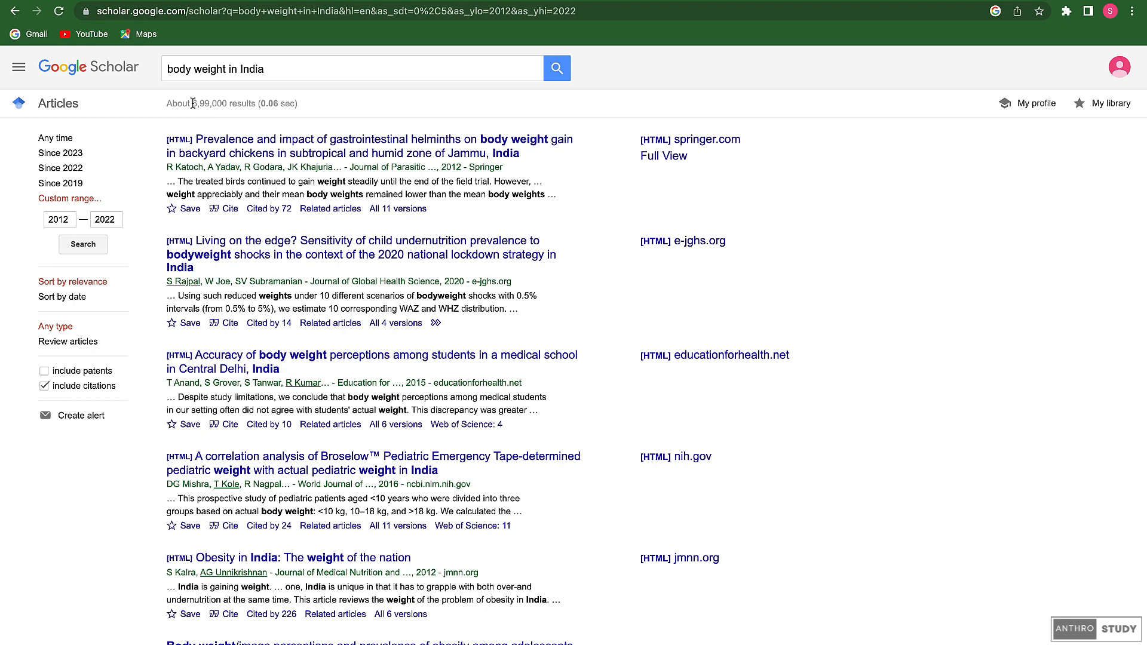
Step: Rewrite the search query as the Boolean expression "body weight" AND "India", with both terms in quotation marks
{"action": "left_click", "coordinate": [189, 70]}
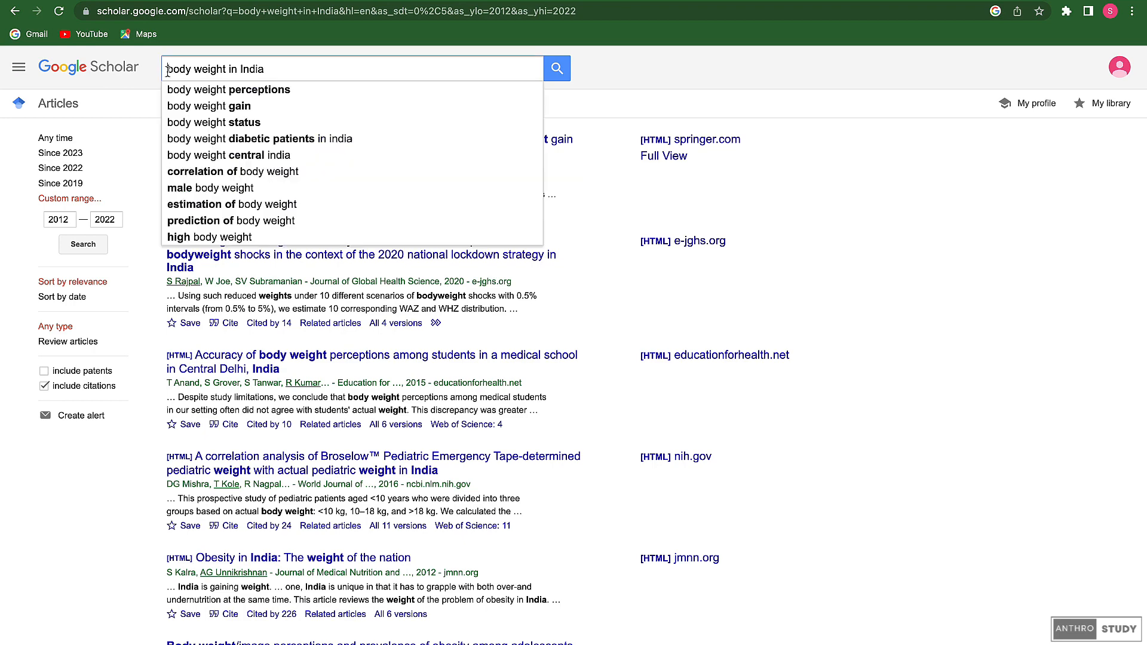
{"action": "type", "text": "\""}
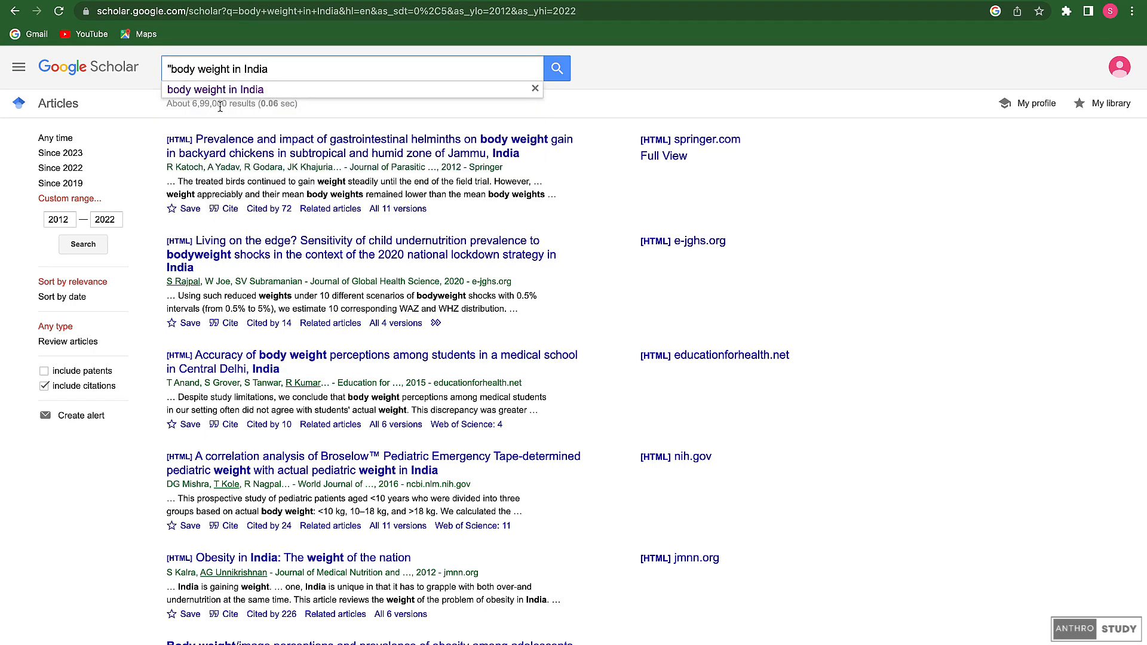
{"action": "left_click", "coordinate": [229, 70]}
{"action": "type", "text": "\""}
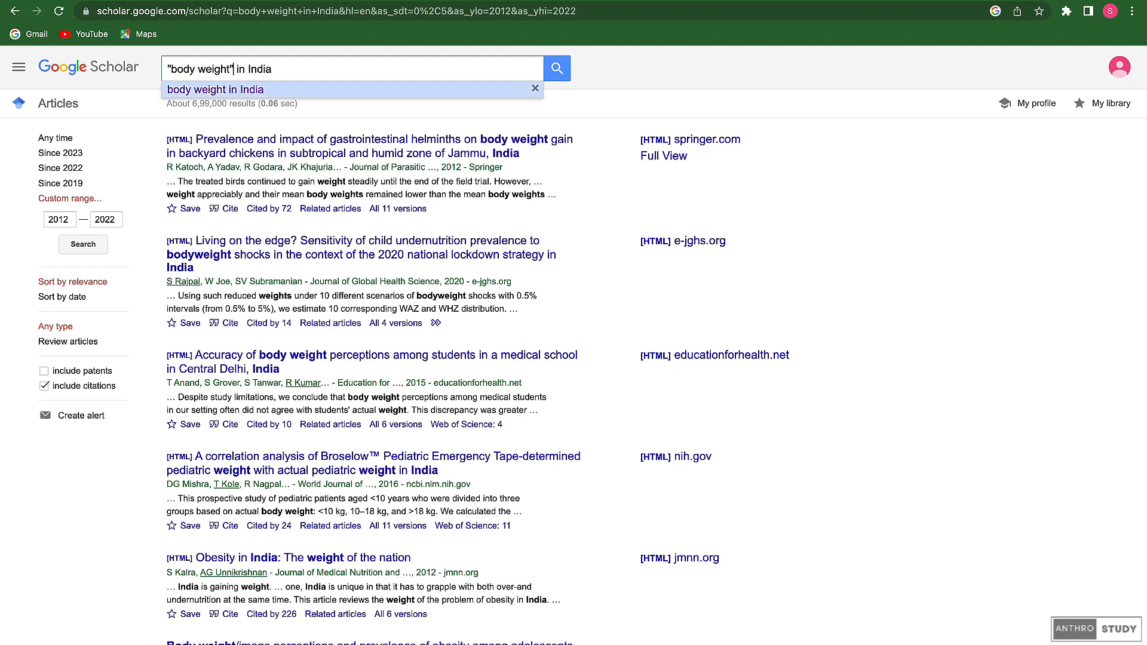
{"action": "left_click_drag", "start_coordinate": [237, 70], "coordinate": [244, 71]}
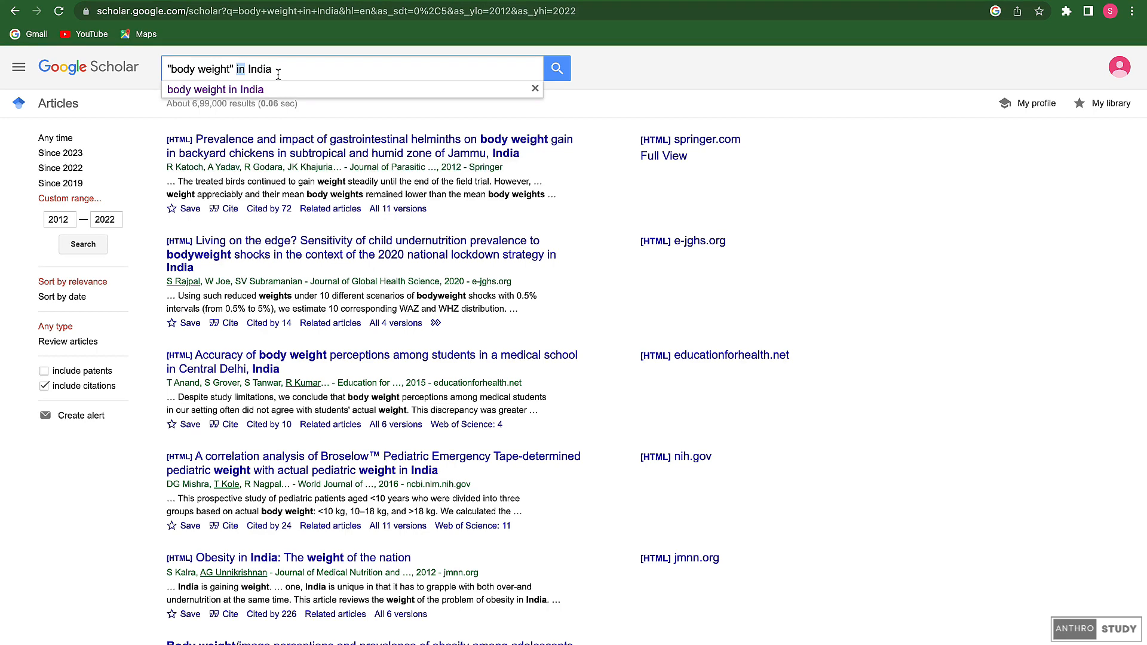
{"action": "type", "text": "AND "}
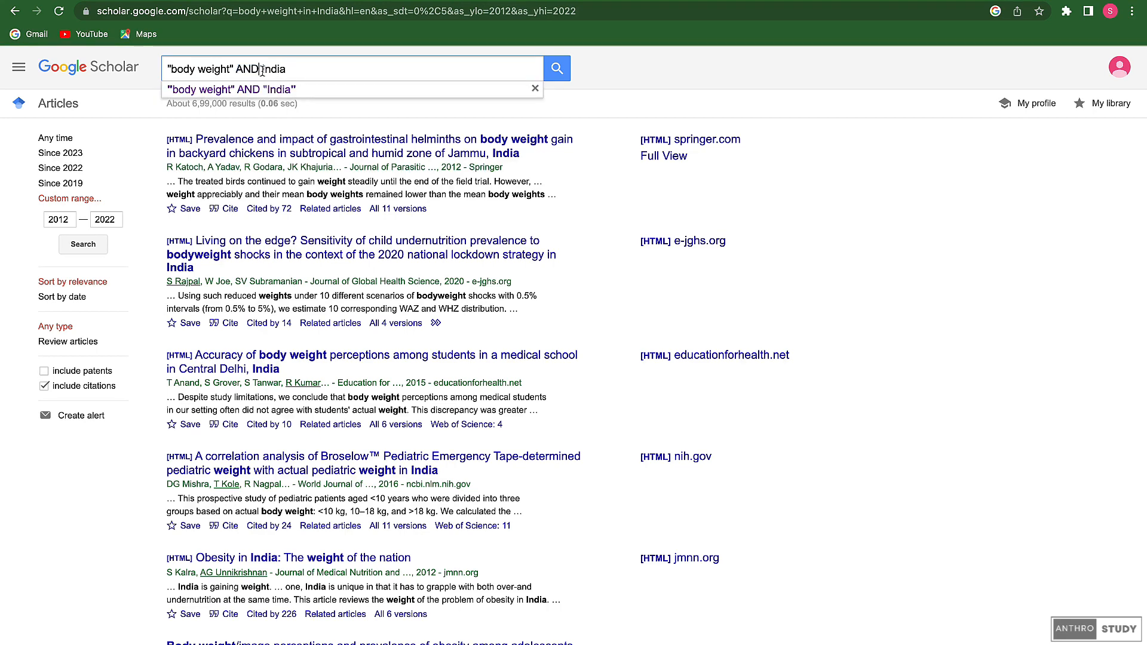
{"action": "type", "text": "\""}
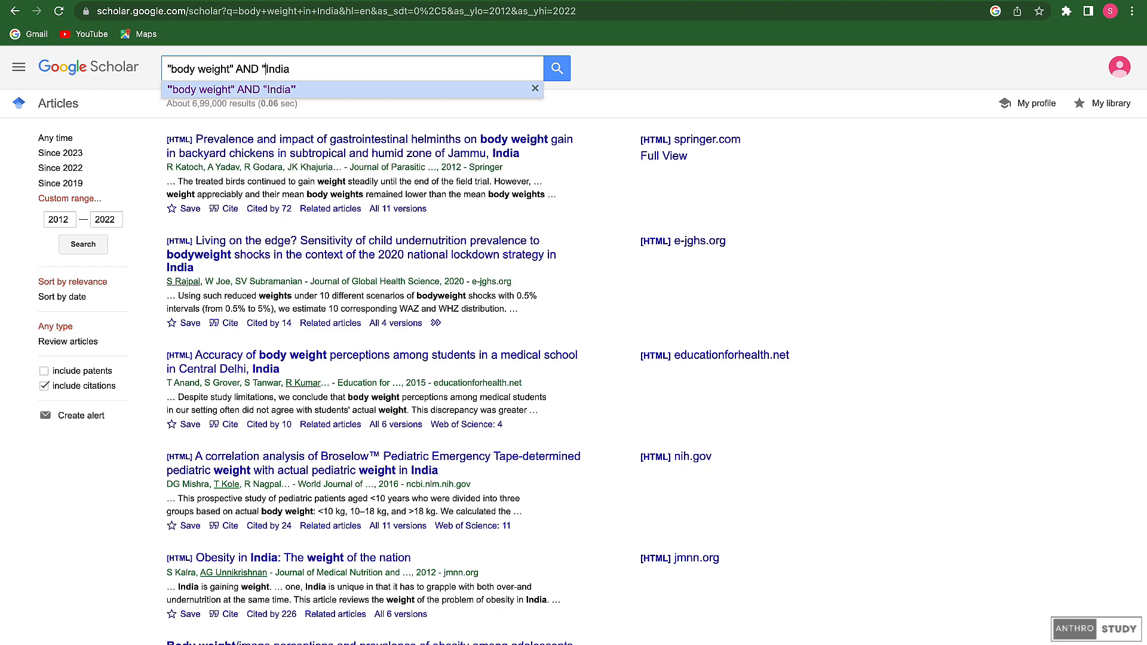
{"action": "left_click", "coordinate": [316, 73]}
{"action": "type", "text": "\""}
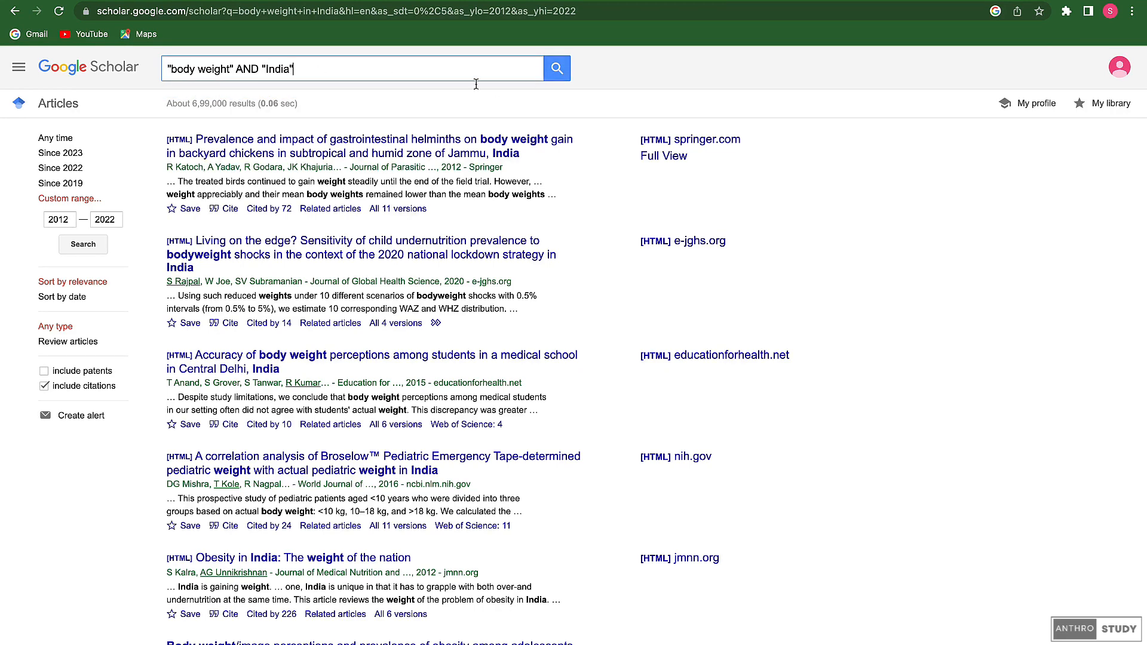
Step: Highlight the current result count, run the Boolean search and highlight the new result count for comparison
{"action": "left_click_drag", "start_coordinate": [191, 104], "coordinate": [228, 107]}
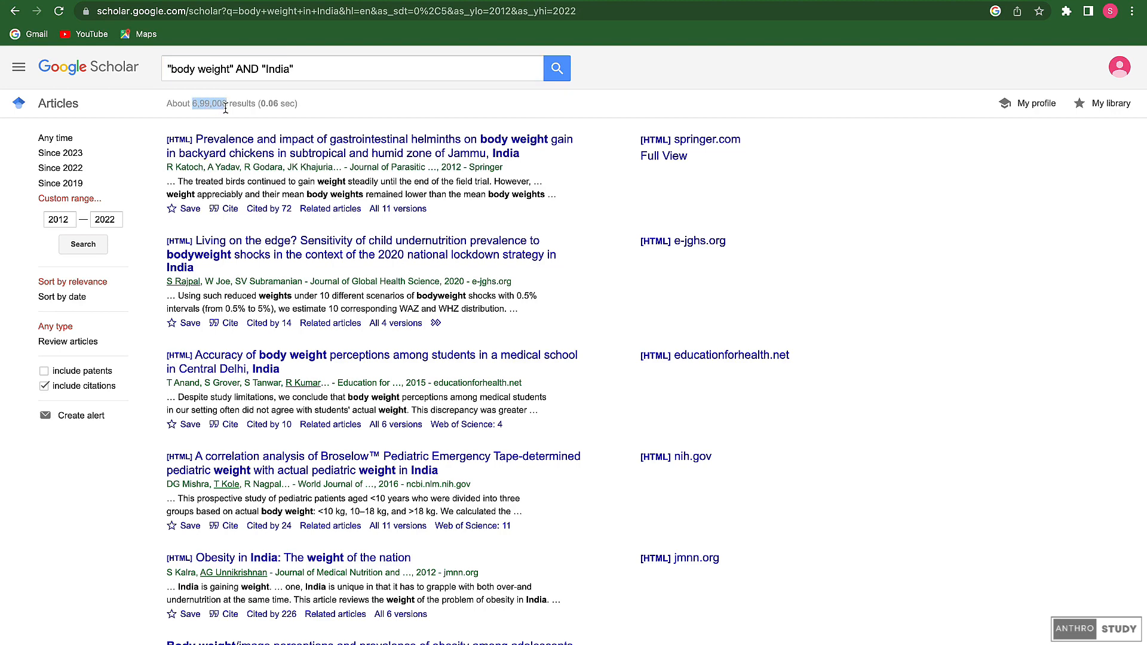
{"action": "left_click", "coordinate": [551, 76]}
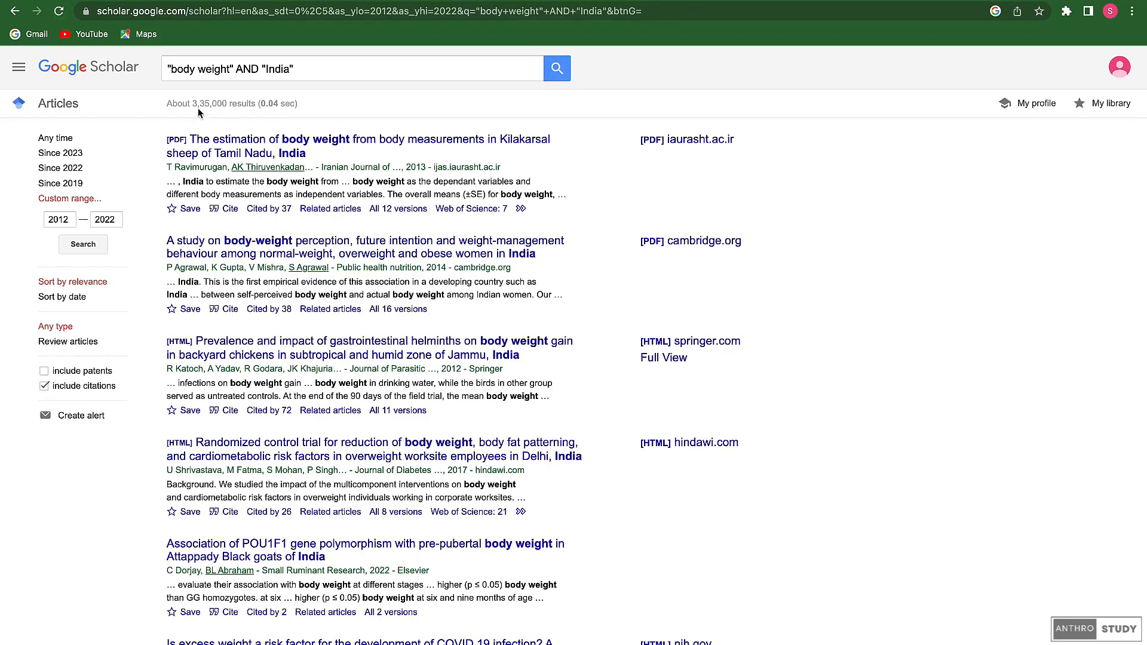
{"action": "left_click_drag", "start_coordinate": [191, 105], "coordinate": [226, 105]}
Step: Save the first result, on Kilakarsal sheep of Tamil Nadu, to My library under a new label named Body weight
{"action": "left_click", "coordinate": [172, 210]}
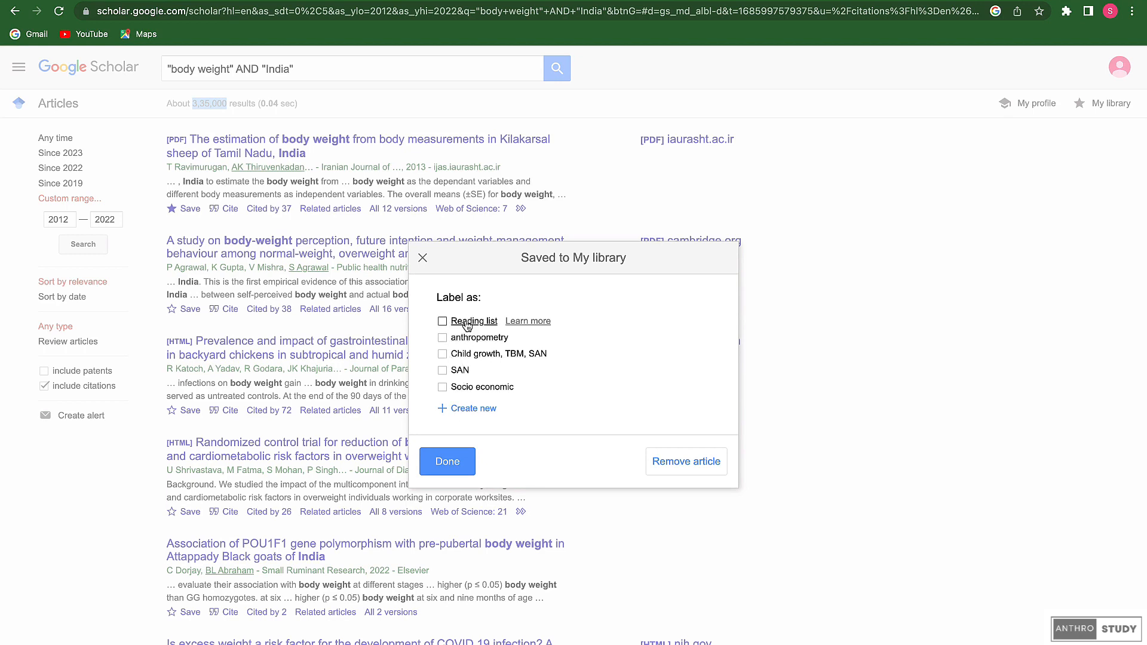
{"action": "left_click", "coordinate": [466, 408]}
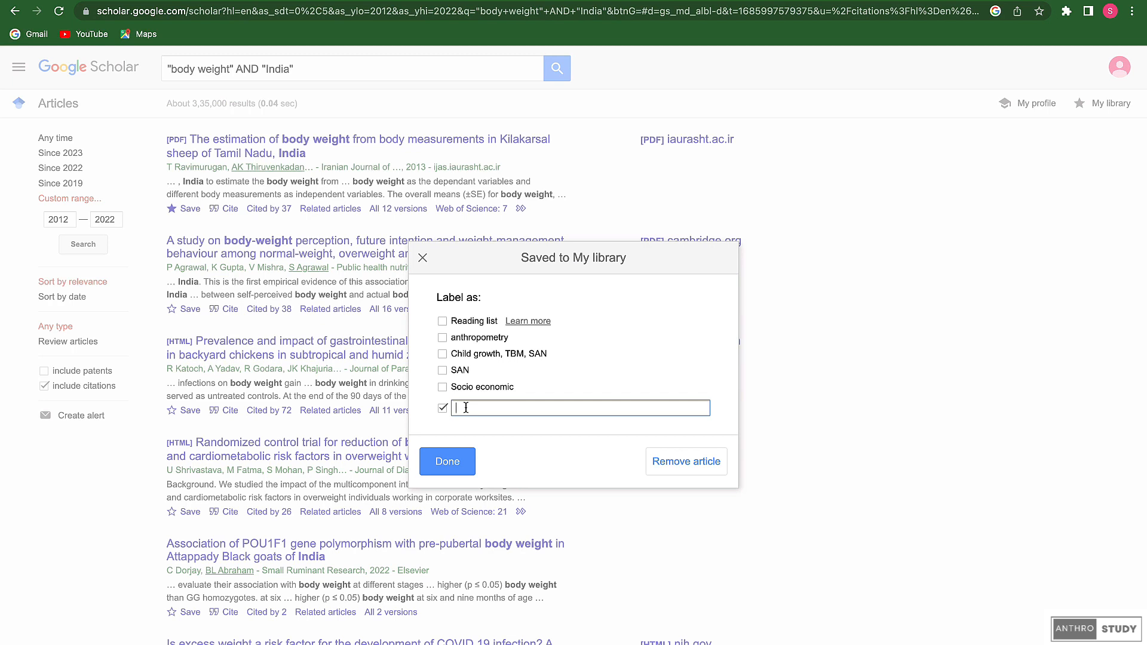
{"action": "type", "text": "Body weight"}
{"action": "left_click", "coordinate": [446, 460]}
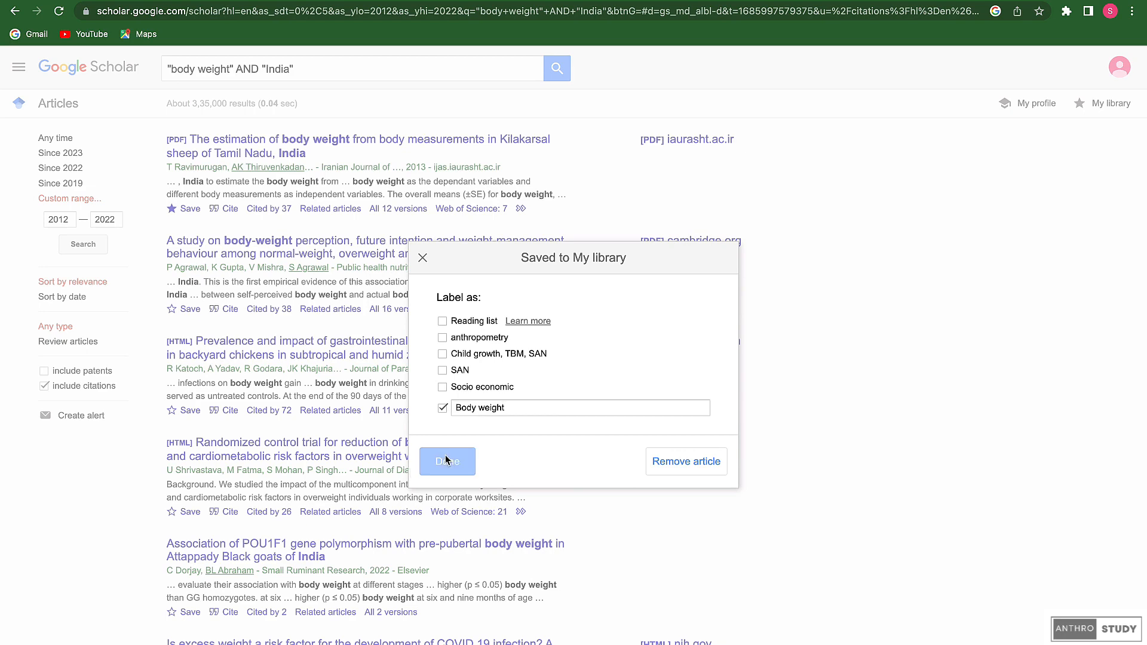
Step: Save the articles on women's body-weight perception and on gastrointestinal helminths in Jammu backyard chickens to My library, labelled Body weight
{"action": "left_click", "coordinate": [173, 309]}
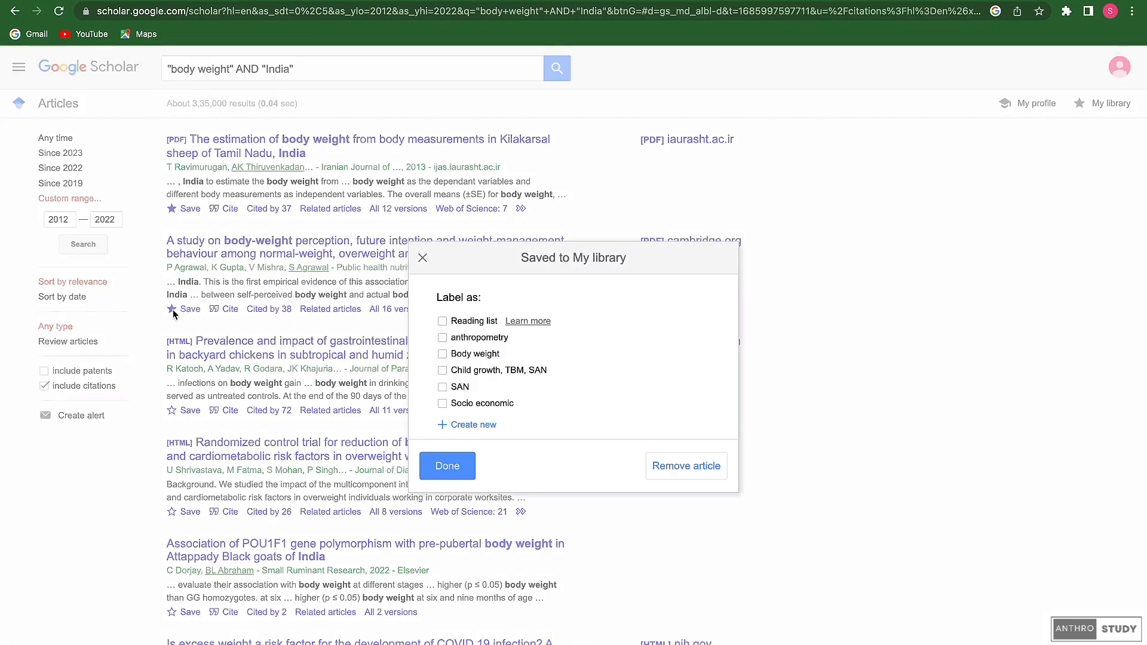
{"action": "left_click", "coordinate": [443, 355]}
{"action": "left_click", "coordinate": [448, 466]}
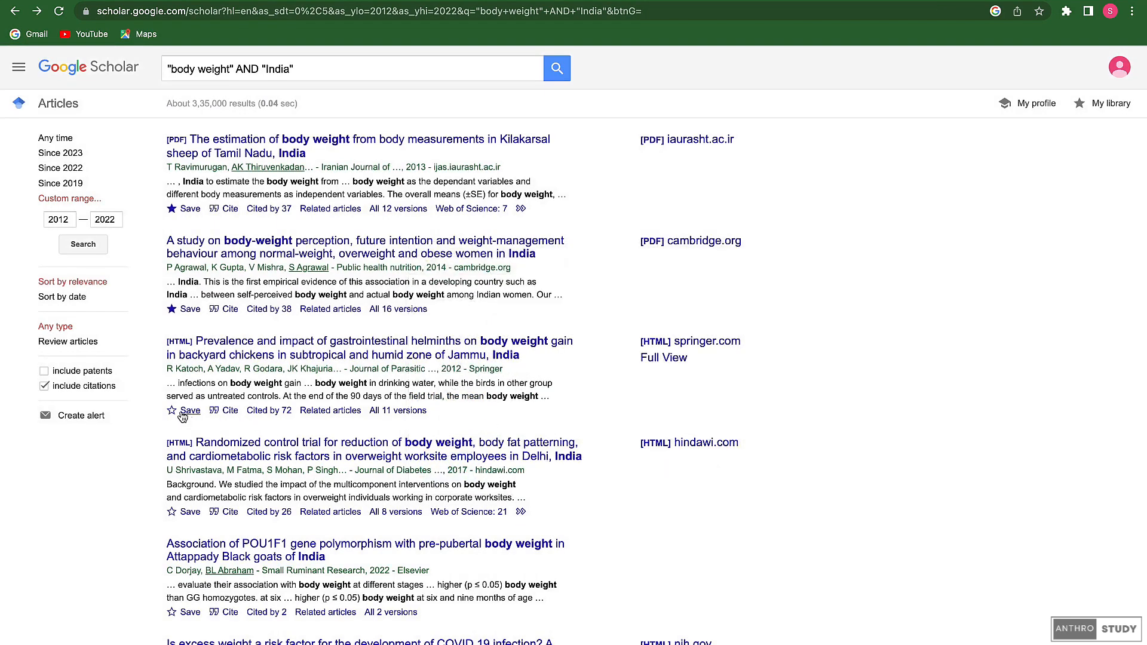
{"action": "scroll", "coordinate": [173, 414], "scroll_direction": "down", "scroll_amount": 3}
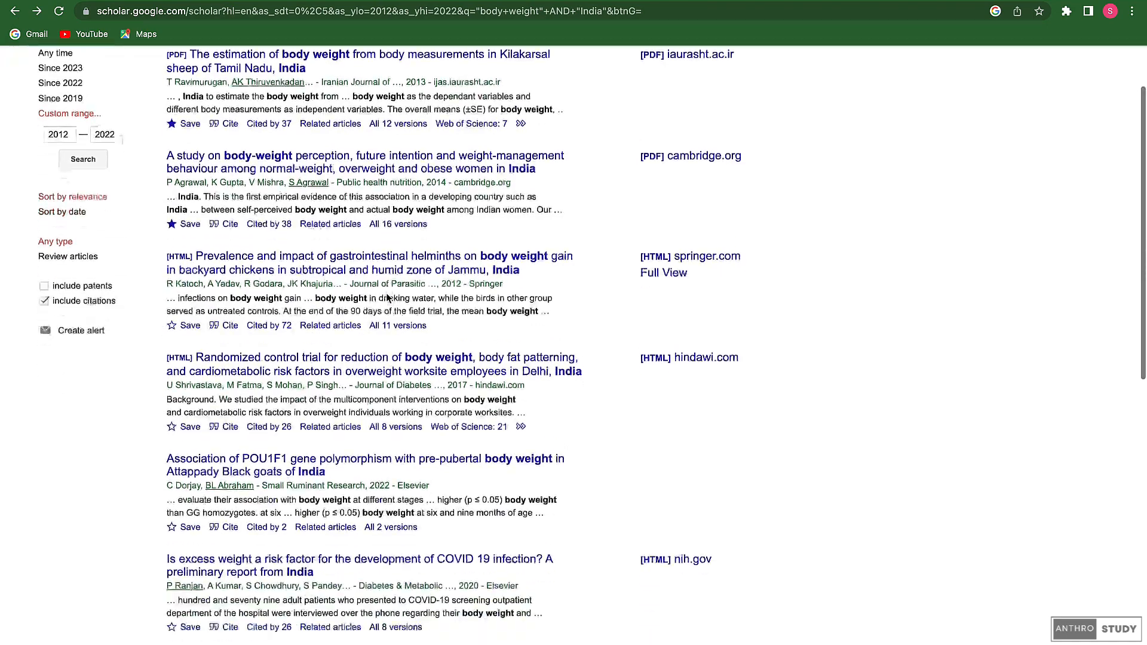
{"action": "left_click", "coordinate": [174, 313]}
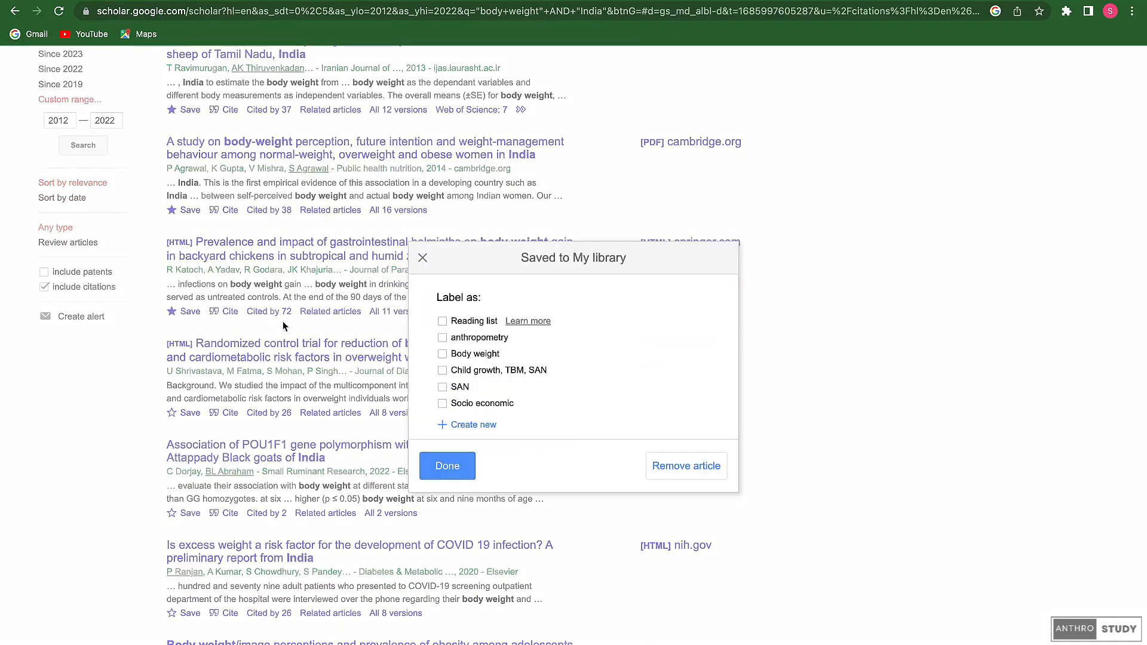
{"action": "left_click", "coordinate": [442, 354]}
{"action": "left_click", "coordinate": [448, 466]}
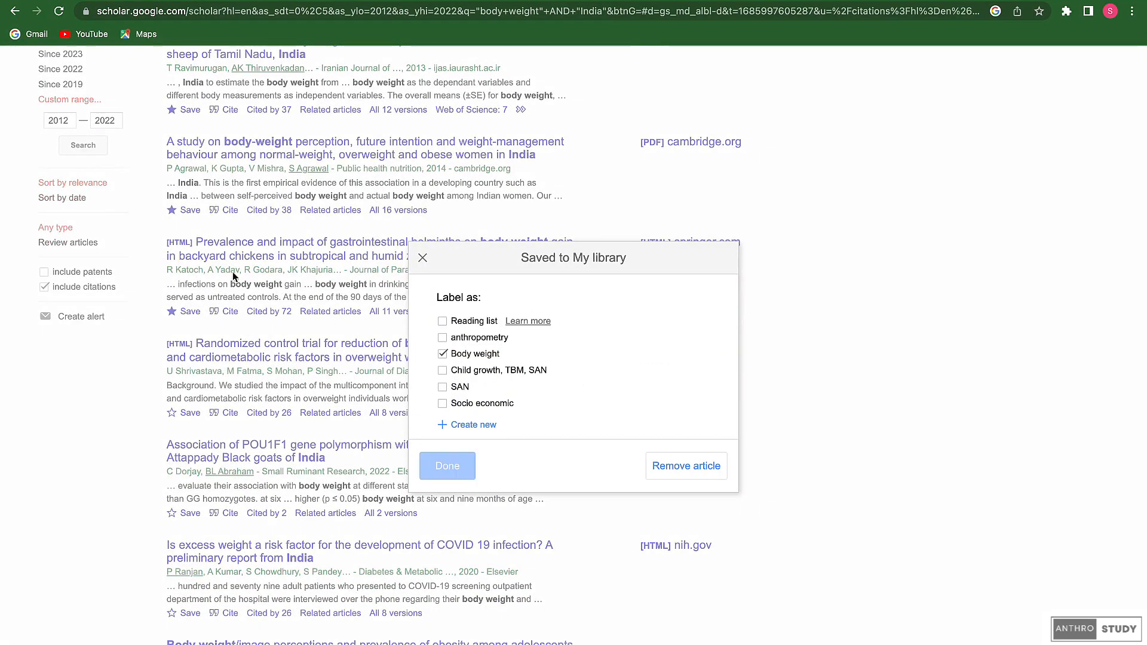
Step: Save the articles on excess weight and COVID 19 and on body weight/image perceptions in Kerala adolescents, both labelled Body weight
{"action": "scroll", "coordinate": [232, 271], "scroll_direction": "down", "scroll_amount": 5}
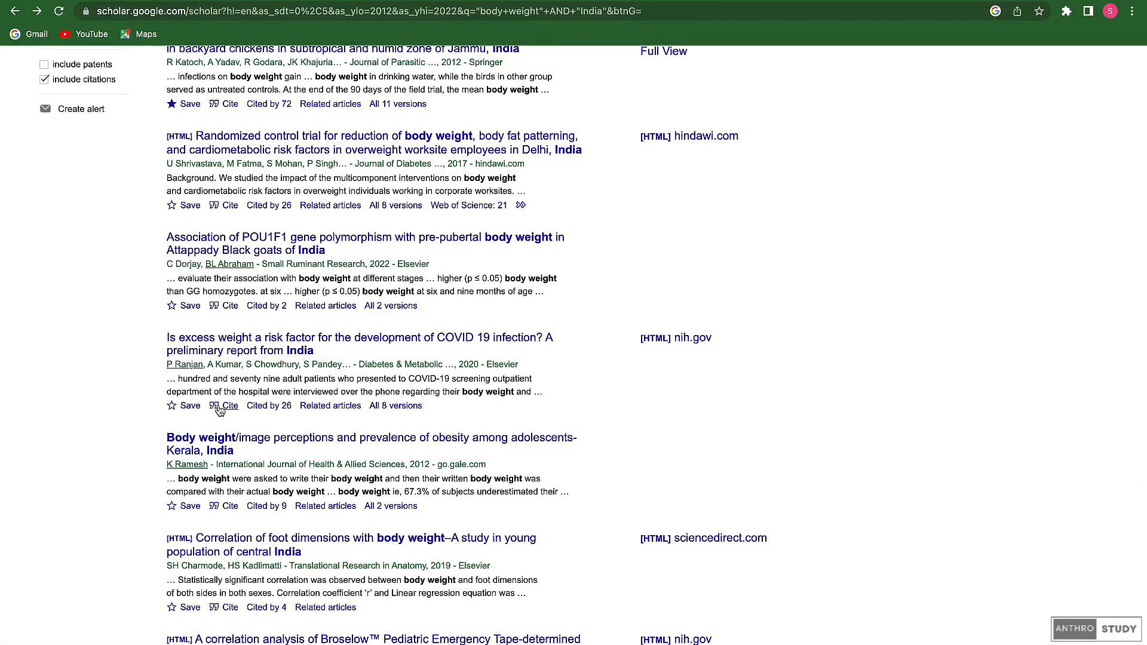
{"action": "left_click", "coordinate": [172, 408]}
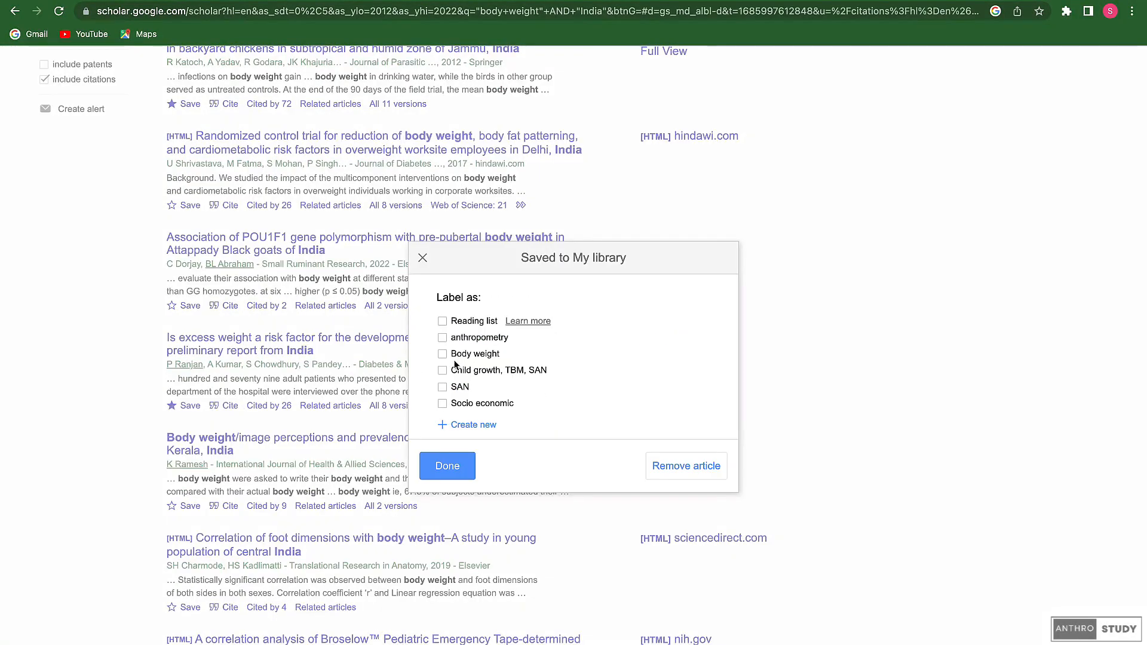
{"action": "left_click", "coordinate": [442, 354]}
{"action": "left_click", "coordinate": [448, 466]}
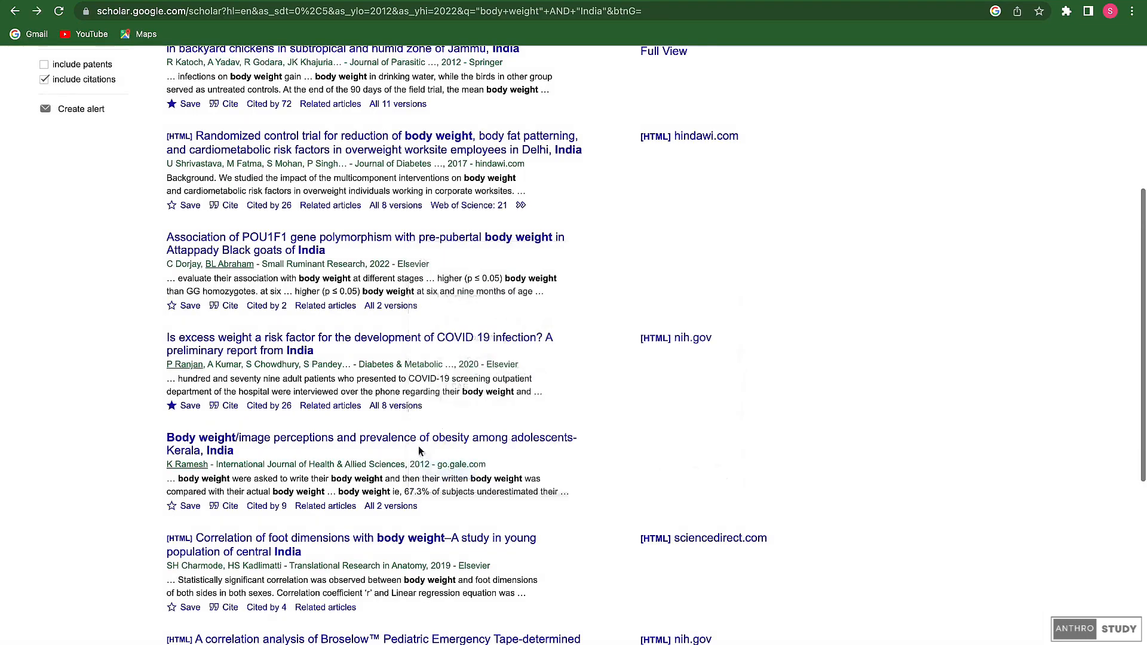
{"action": "scroll", "coordinate": [387, 408], "scroll_direction": "down", "scroll_amount": 5}
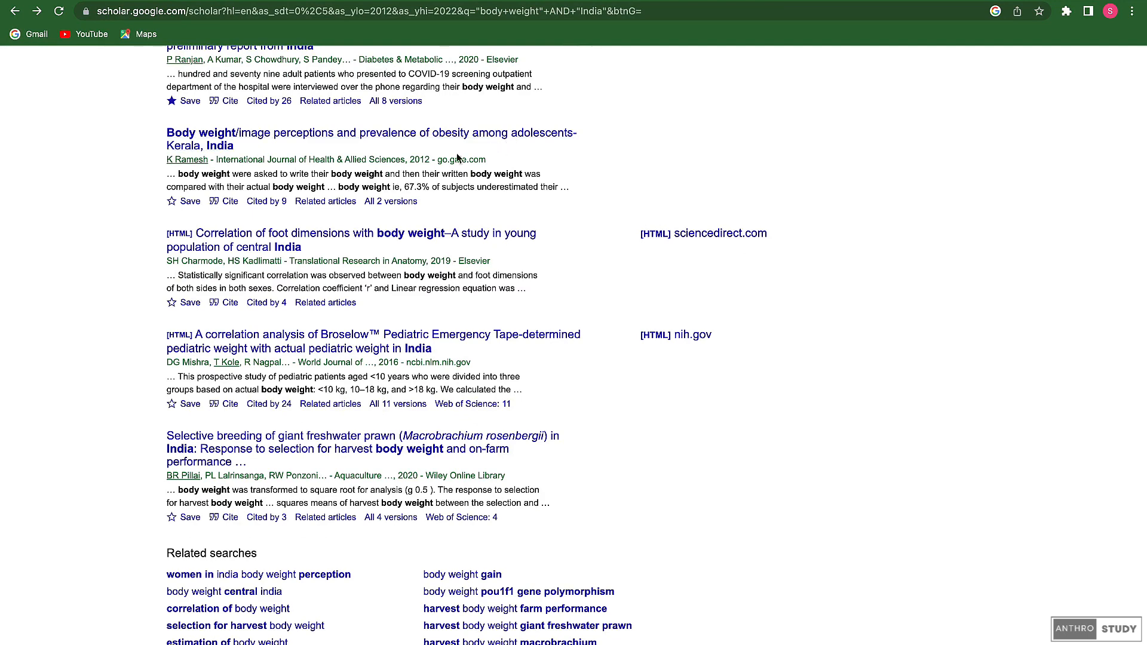
{"action": "left_click", "coordinate": [176, 202]}
{"action": "left_click", "coordinate": [442, 359]}
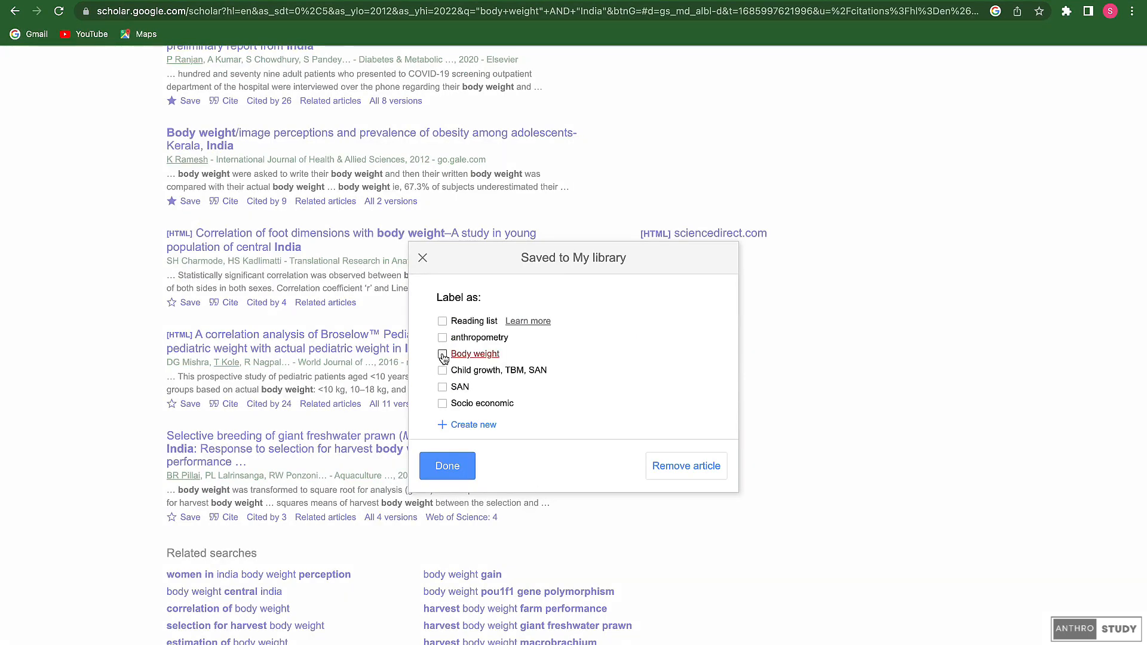
{"action": "left_click", "coordinate": [446, 467]}
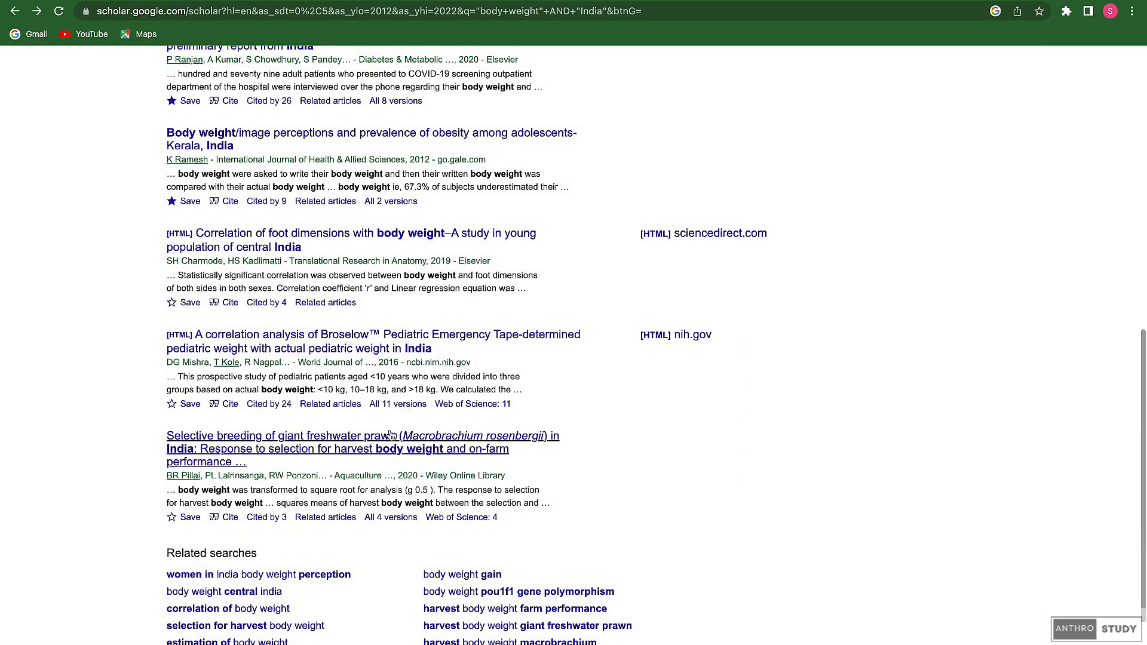
Step: Open the related search body weight central india from the suggestions below the results
{"action": "scroll", "coordinate": [529, 400], "scroll_direction": "down", "scroll_amount": 1}
{"action": "scroll", "coordinate": [528, 402], "scroll_direction": "down", "scroll_amount": 1}
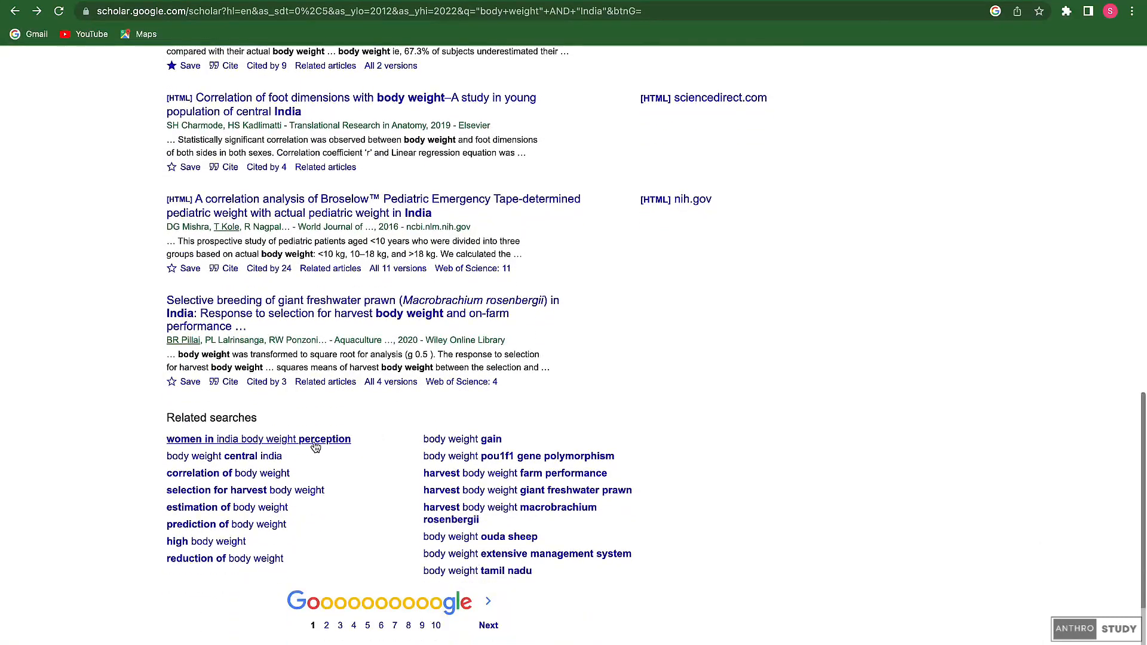
{"action": "left_click", "coordinate": [268, 457]}
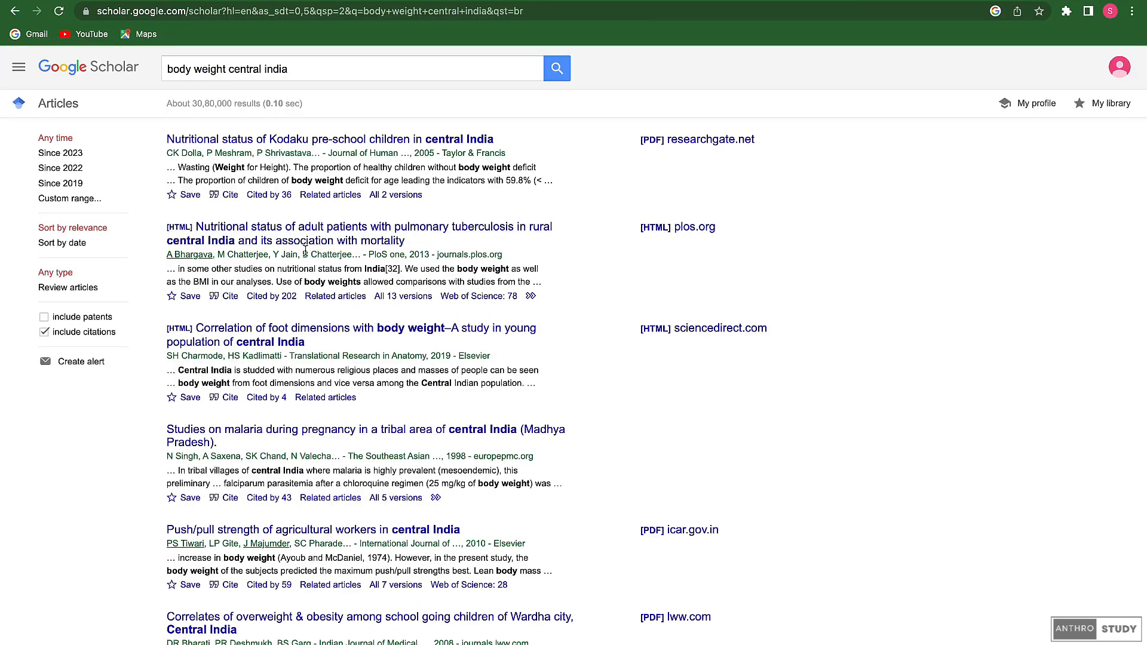
Step: Save the articles on Kodaku pre-school children and on the correlation of foot dimensions with body weight, both labelled Body weight
{"action": "left_click", "coordinate": [172, 196]}
{"action": "left_click", "coordinate": [443, 354]}
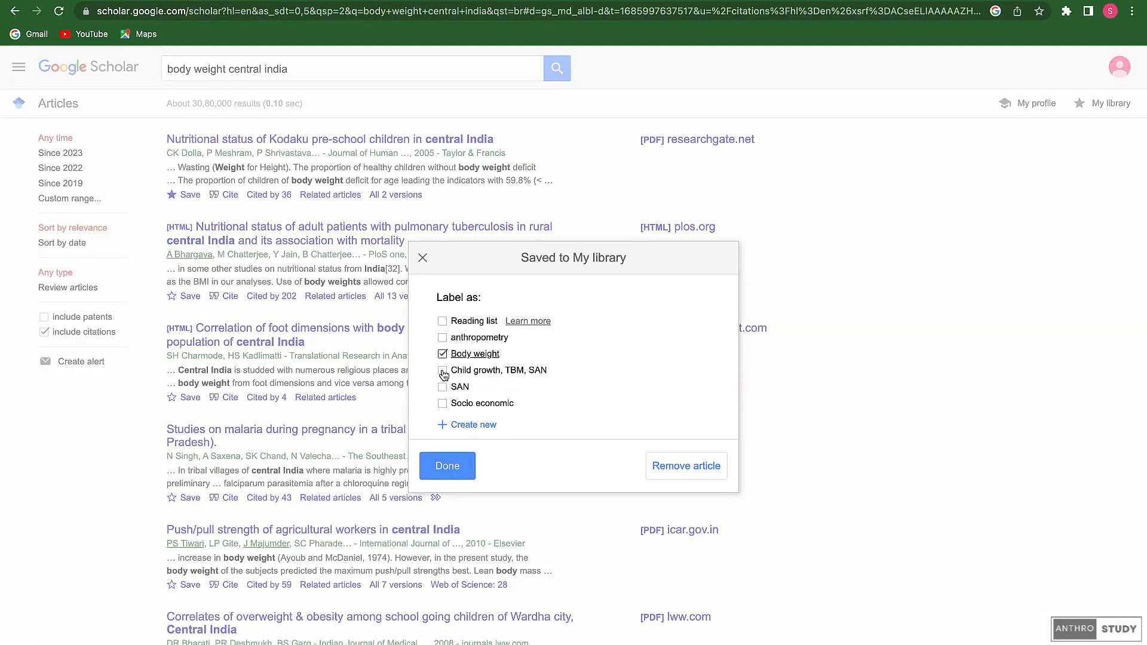
{"action": "left_click", "coordinate": [445, 465]}
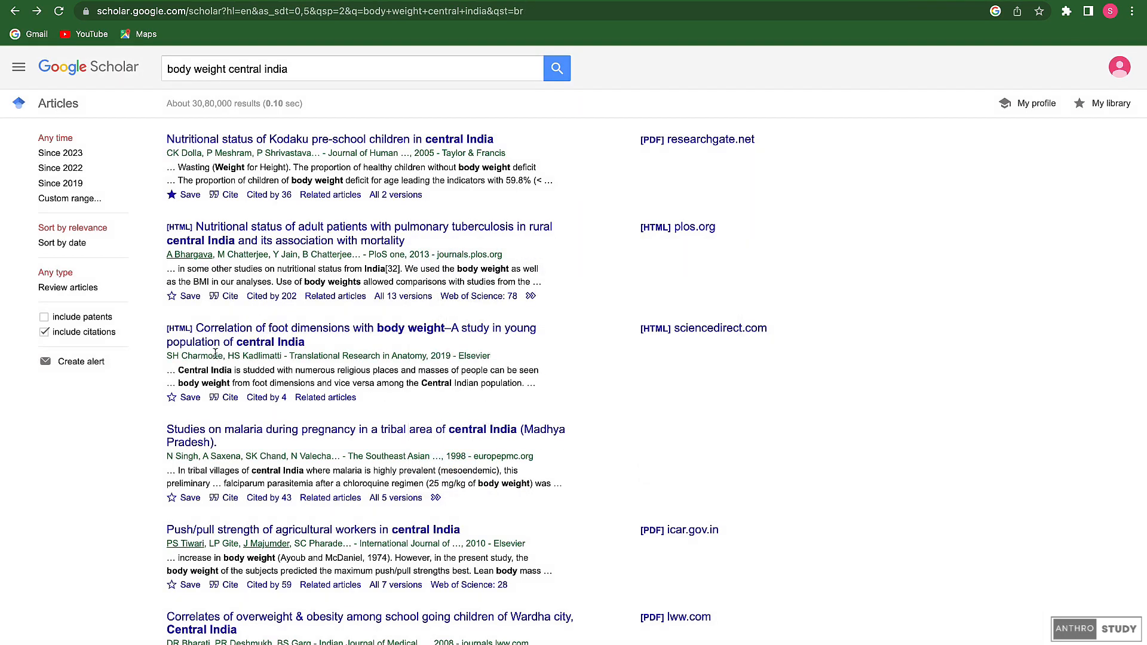
{"action": "left_click", "coordinate": [173, 398]}
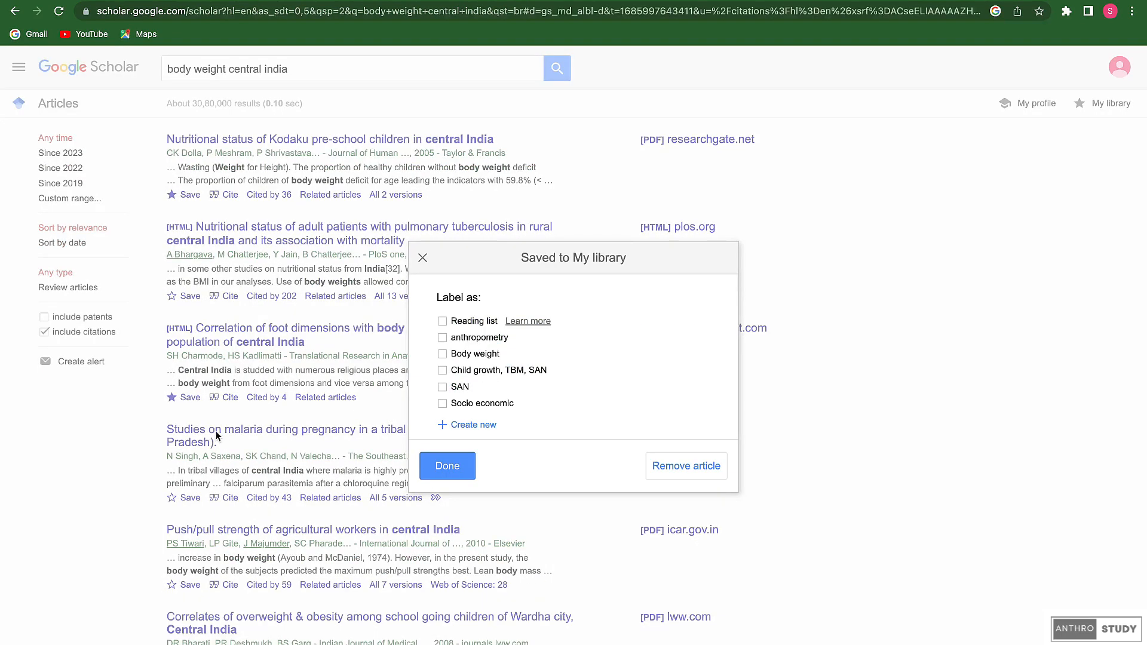
{"action": "left_click", "coordinate": [443, 354]}
{"action": "left_click", "coordinate": [448, 465]}
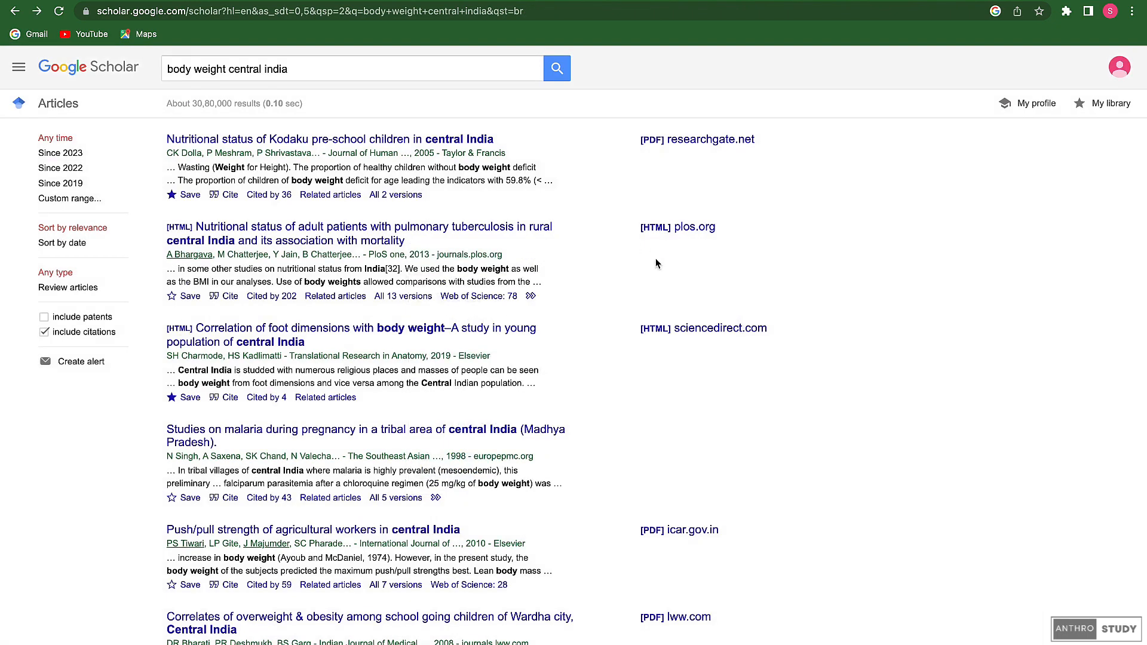
Step: Save the last result on the page, on hypertension prevalence and cardiovascular risk factors in Central India, with the Body weight label
{"action": "scroll", "coordinate": [442, 436], "scroll_direction": "down", "scroll_amount": 3}
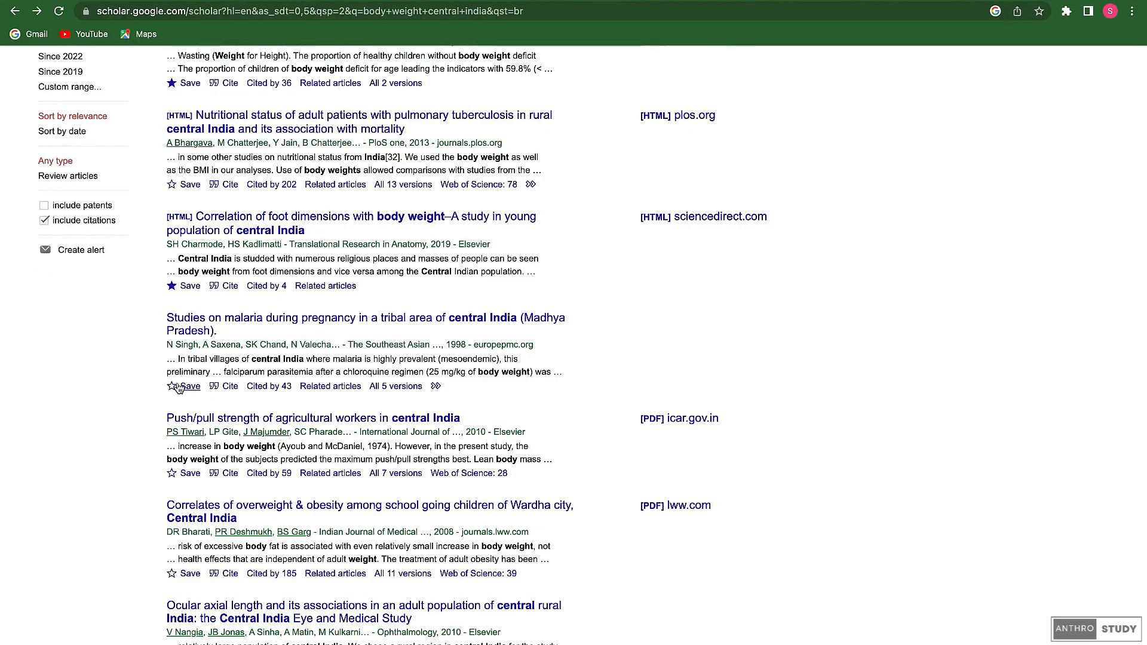
{"action": "scroll", "coordinate": [434, 330], "scroll_direction": "down", "scroll_amount": 3}
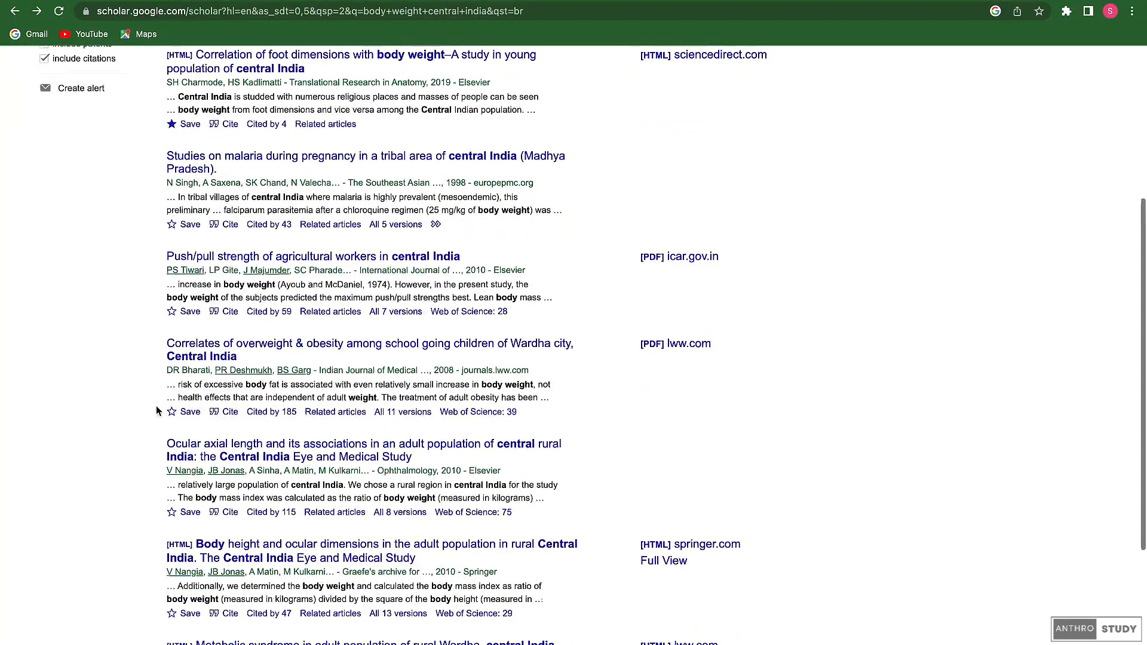
{"action": "scroll", "coordinate": [158, 406], "scroll_direction": "down", "scroll_amount": 3}
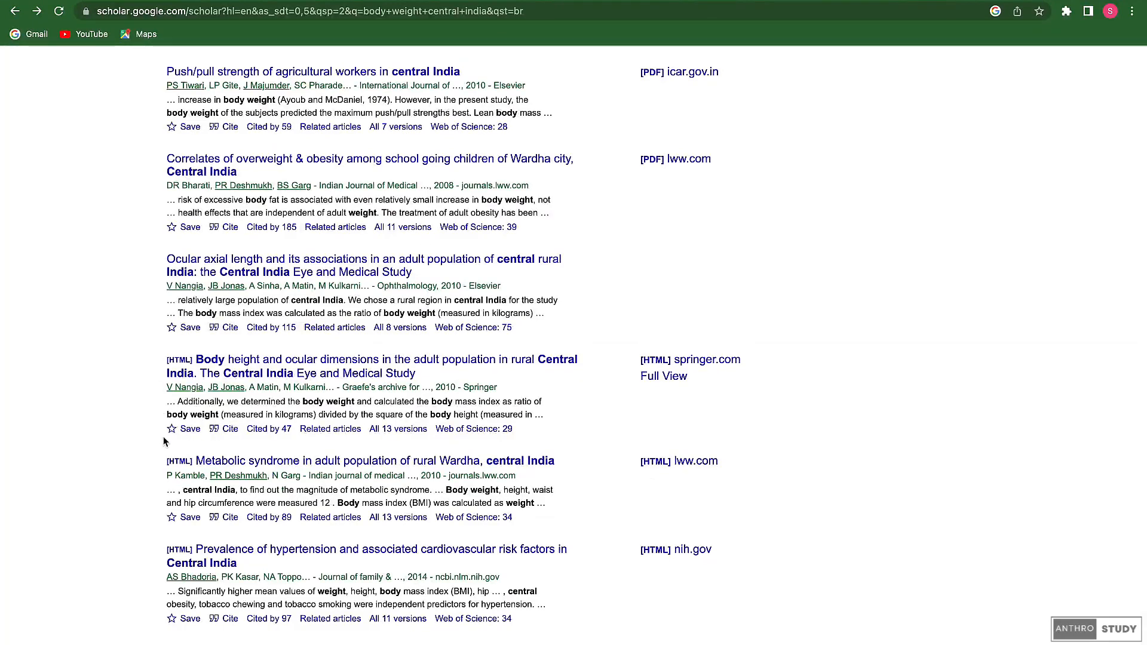
{"action": "scroll", "coordinate": [275, 429], "scroll_direction": "down", "scroll_amount": 1}
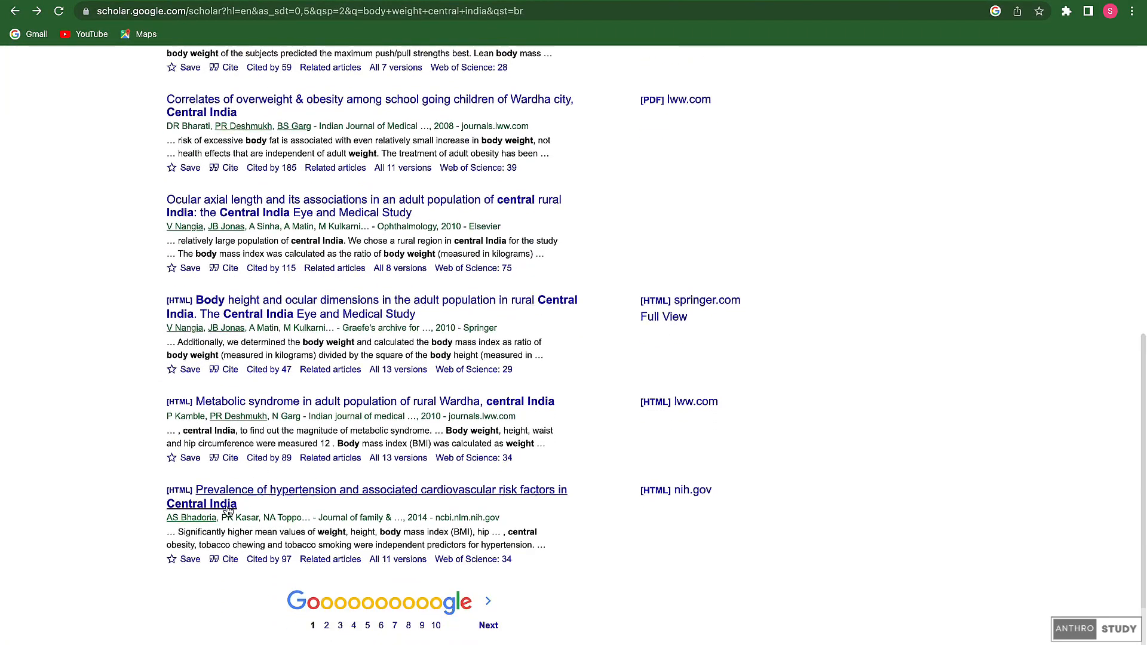
{"action": "left_click", "coordinate": [171, 562]}
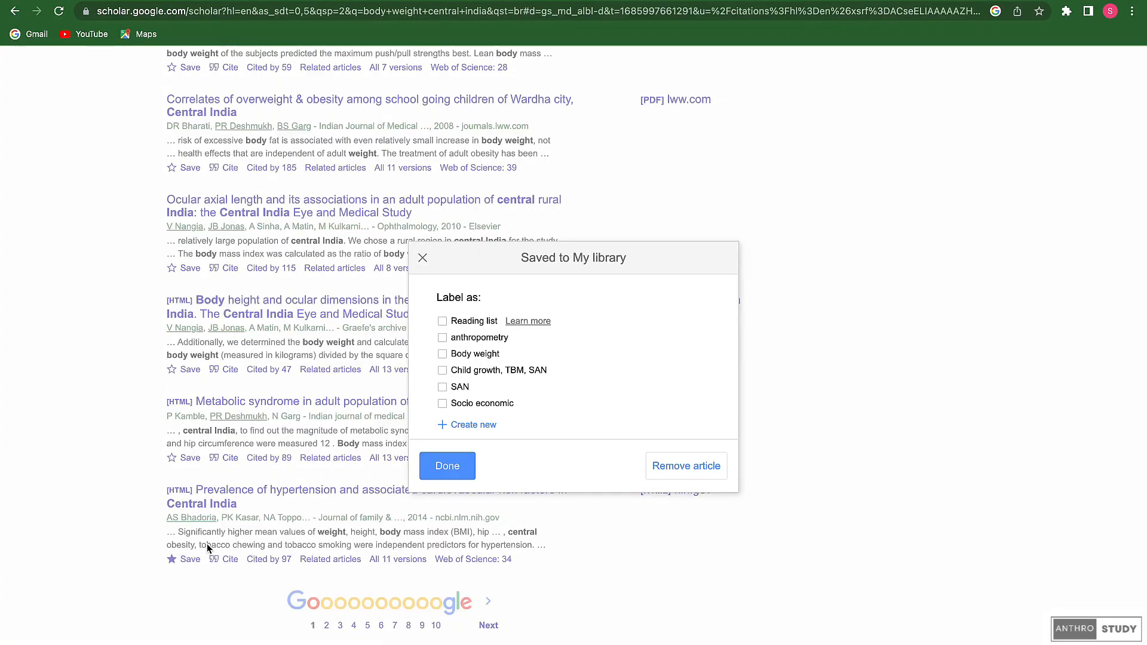
{"action": "left_click", "coordinate": [442, 354]}
{"action": "left_click", "coordinate": [447, 466]}
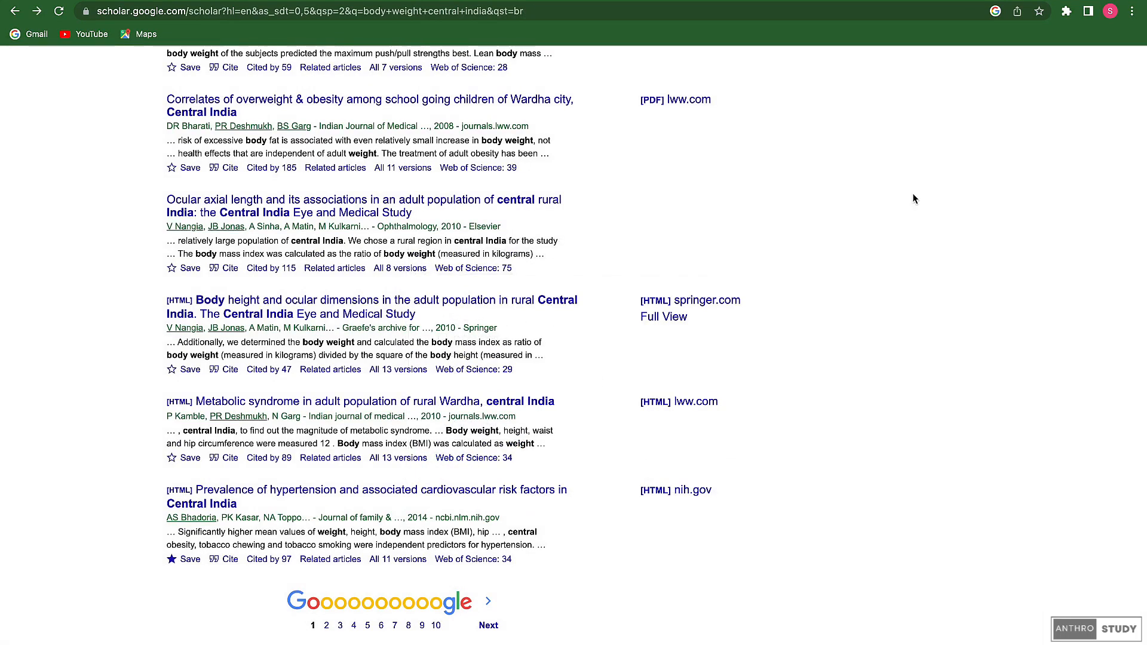
Step: Open the personal library and review the articles filed under the Body weight label
{"action": "scroll", "coordinate": [912, 192], "scroll_direction": "up", "scroll_amount": 9}
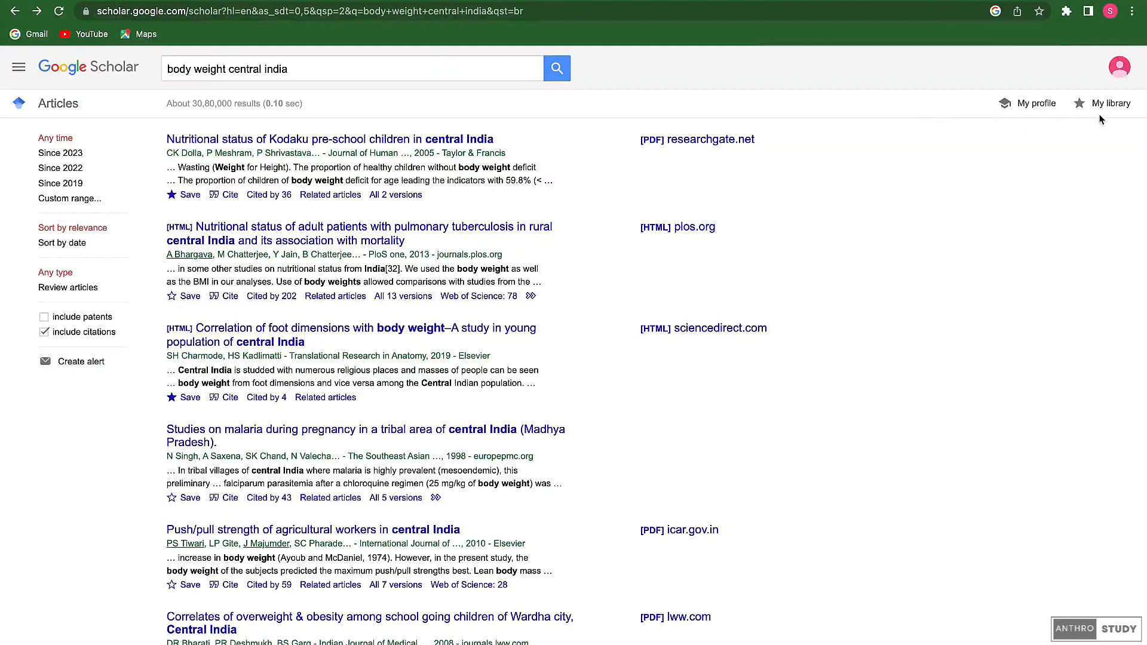
{"action": "left_click", "coordinate": [1108, 106]}
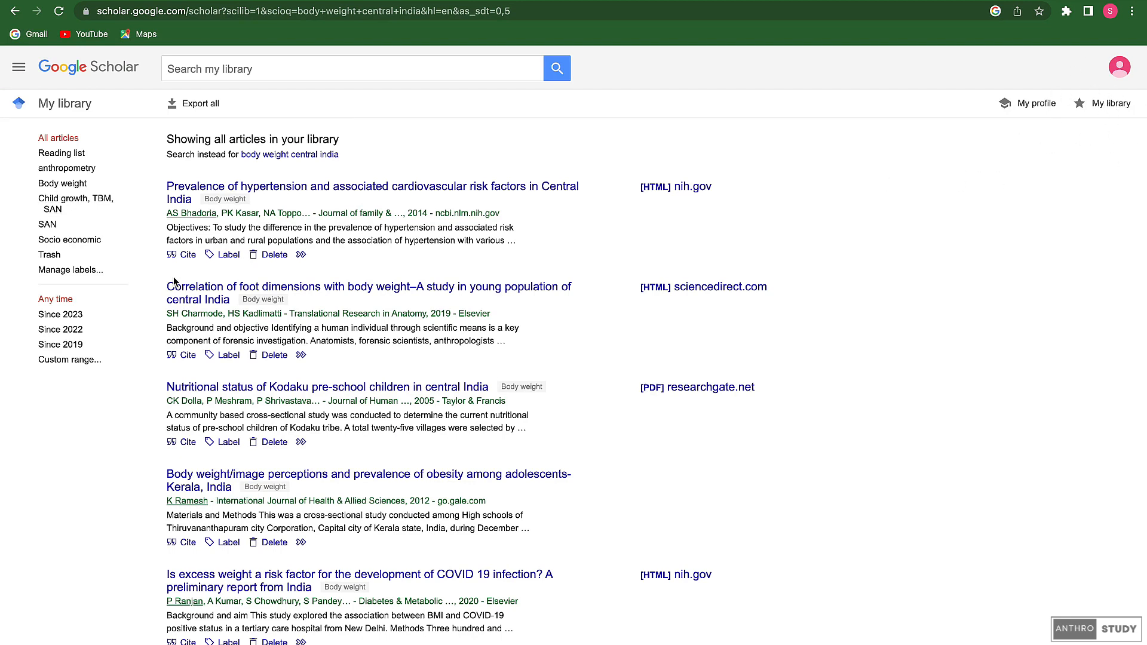
{"action": "left_click", "coordinate": [62, 184]}
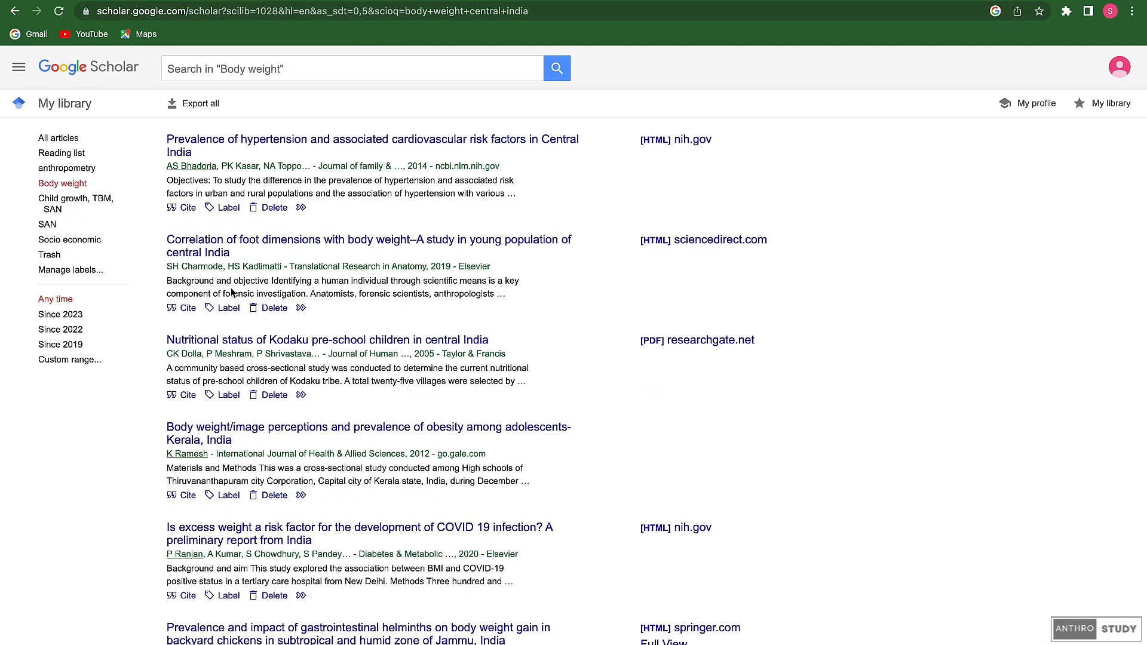
{"action": "scroll", "coordinate": [234, 293], "scroll_direction": "down", "scroll_amount": 5}
{"action": "scroll", "coordinate": [247, 284], "scroll_direction": "up", "scroll_amount": 5}
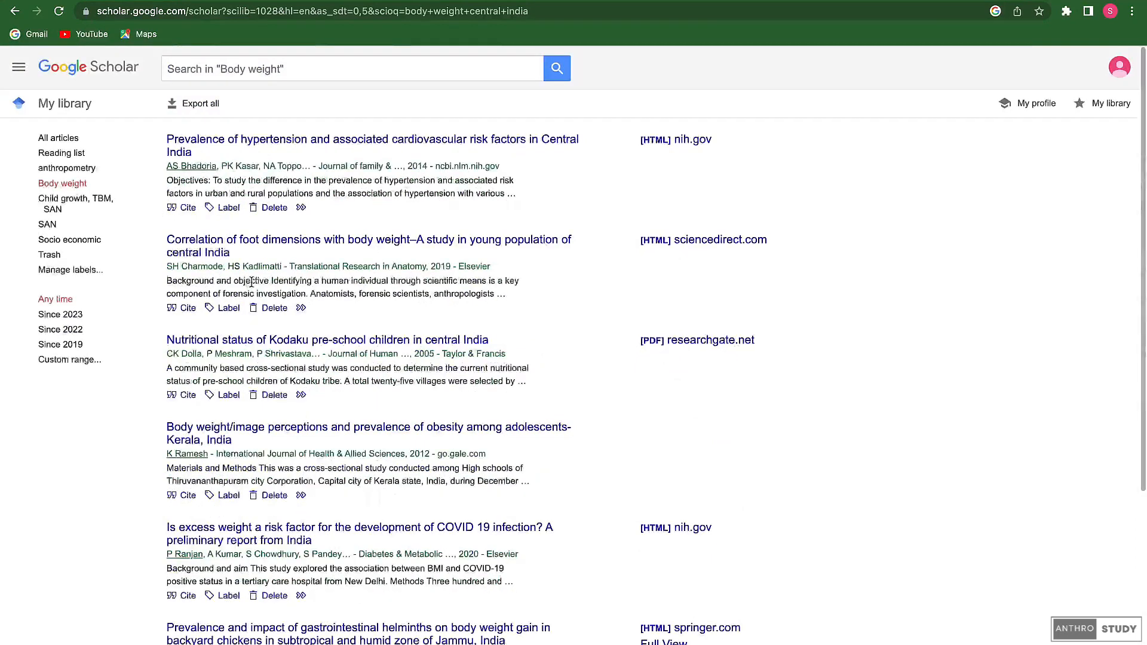
Step: Export all Body weight articles in EndNote format and switch to EndNote 20 to see the imported references
{"action": "left_click", "coordinate": [201, 110]}
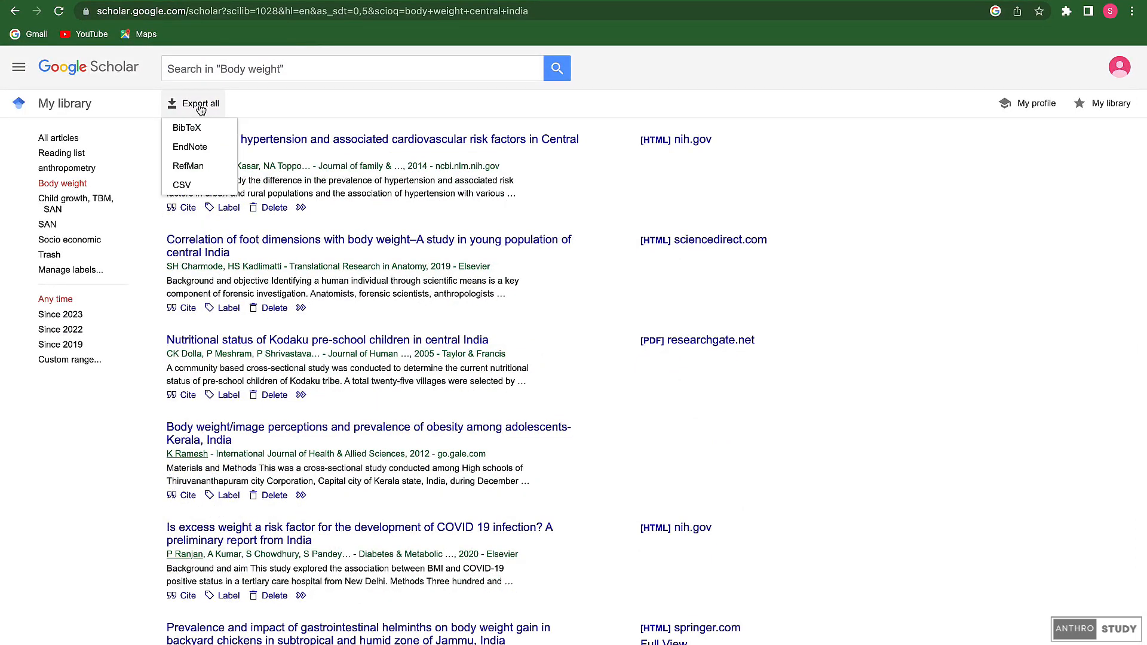
{"action": "left_click", "coordinate": [209, 152]}
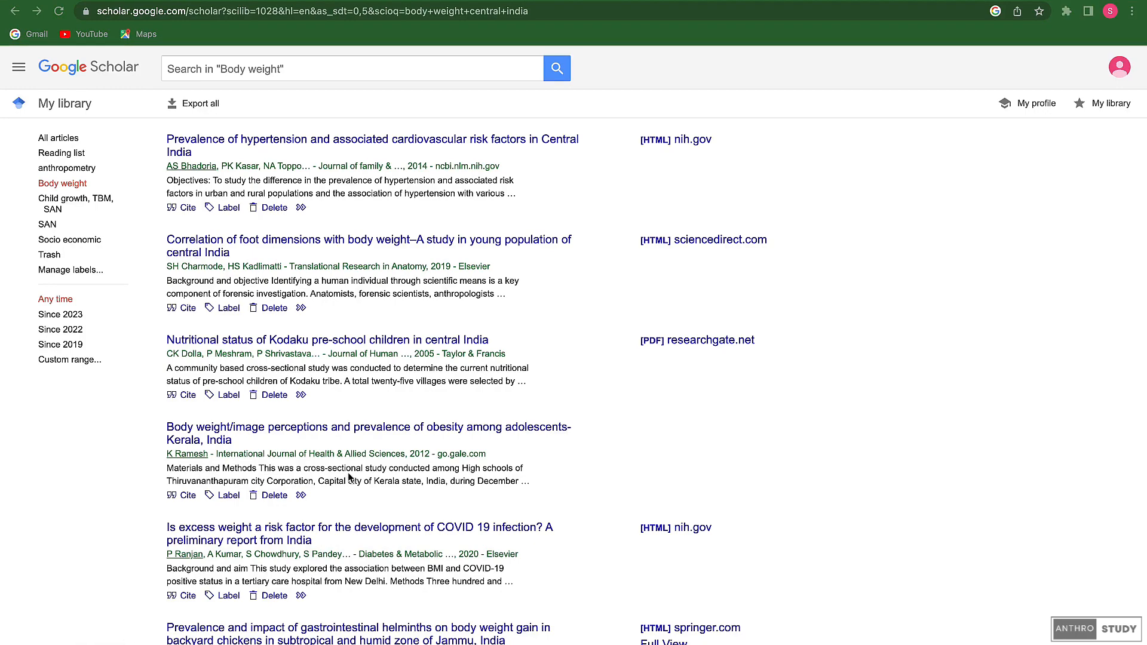
{"action": "key", "text": "ctrl+Up"}
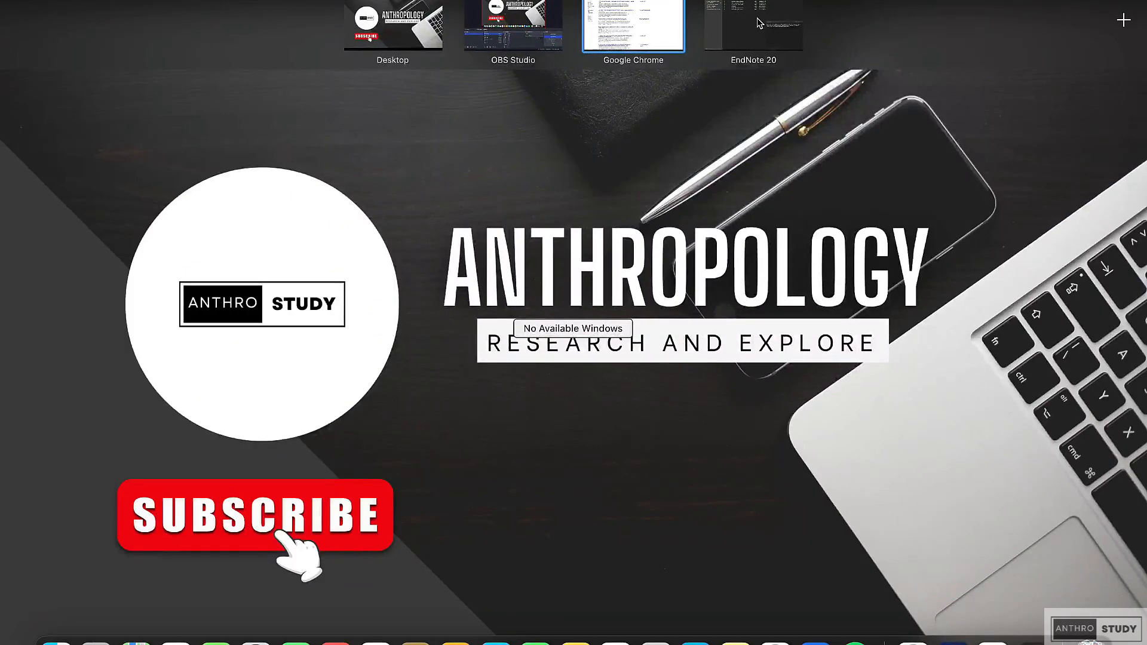
{"action": "left_click", "coordinate": [758, 22]}
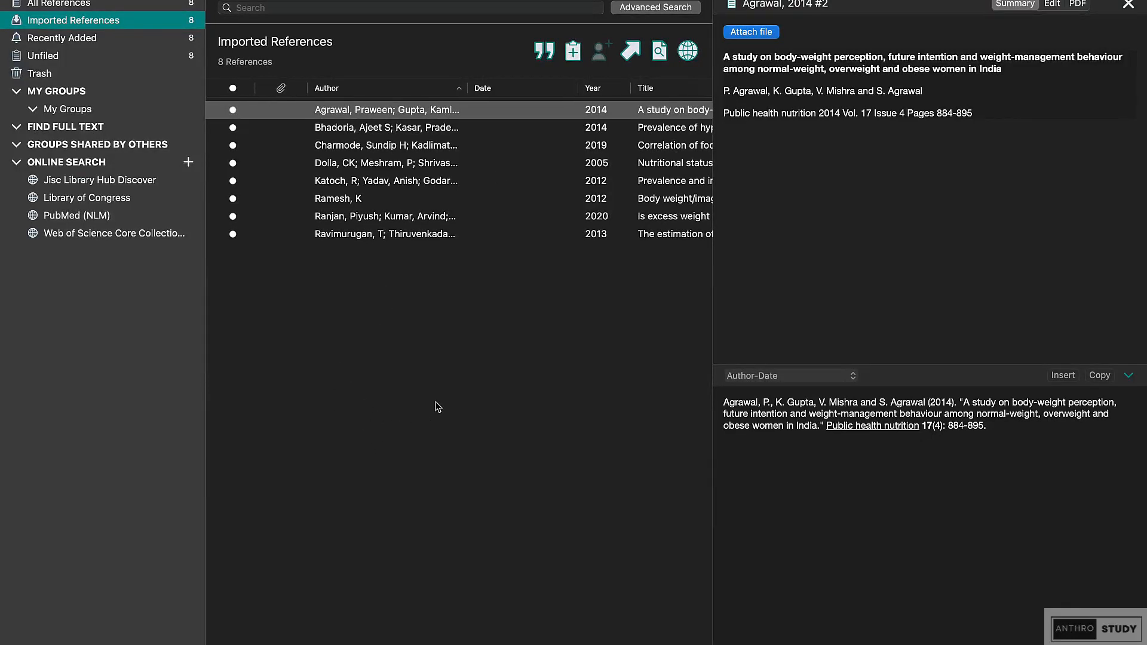
Step: Create a new group named Google scholar under My Groups
{"action": "left_click_drag", "start_coordinate": [434, 402], "coordinate": [381, 115]}
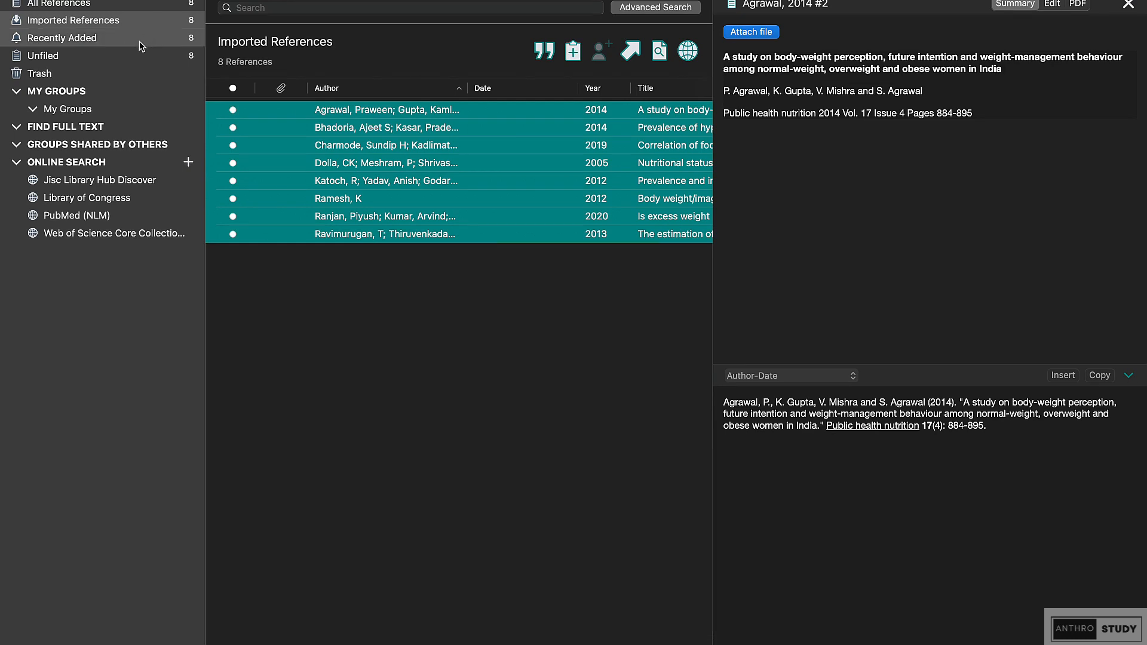
{"action": "left_click", "coordinate": [24, 98]}
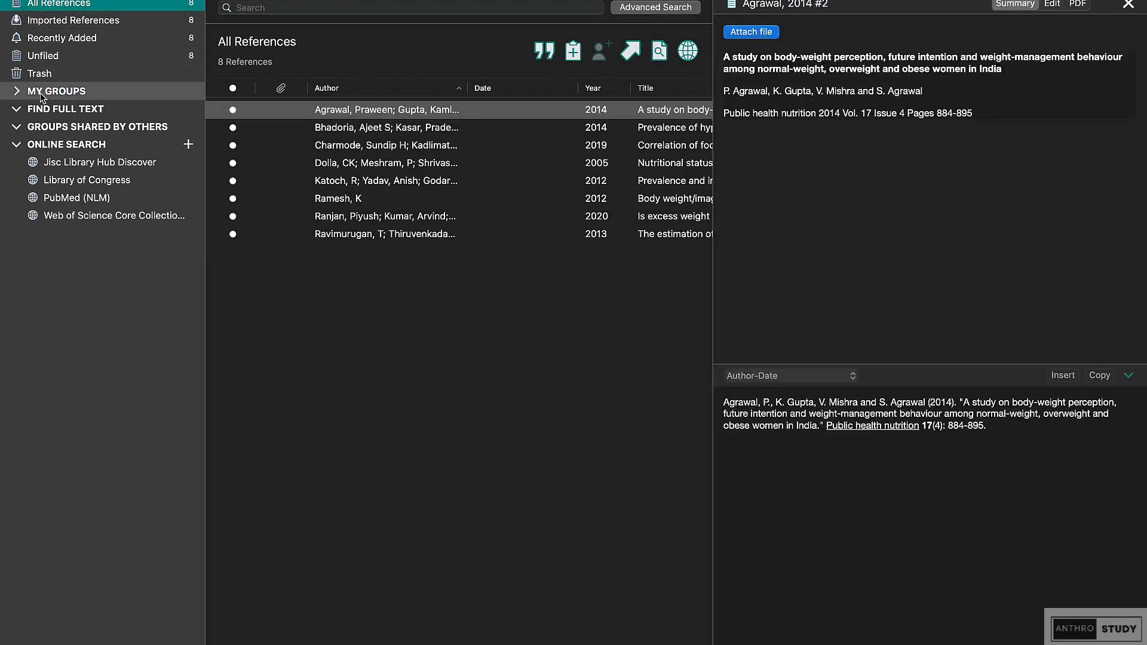
{"action": "left_click", "coordinate": [41, 91]}
{"action": "right_click", "coordinate": [41, 91]}
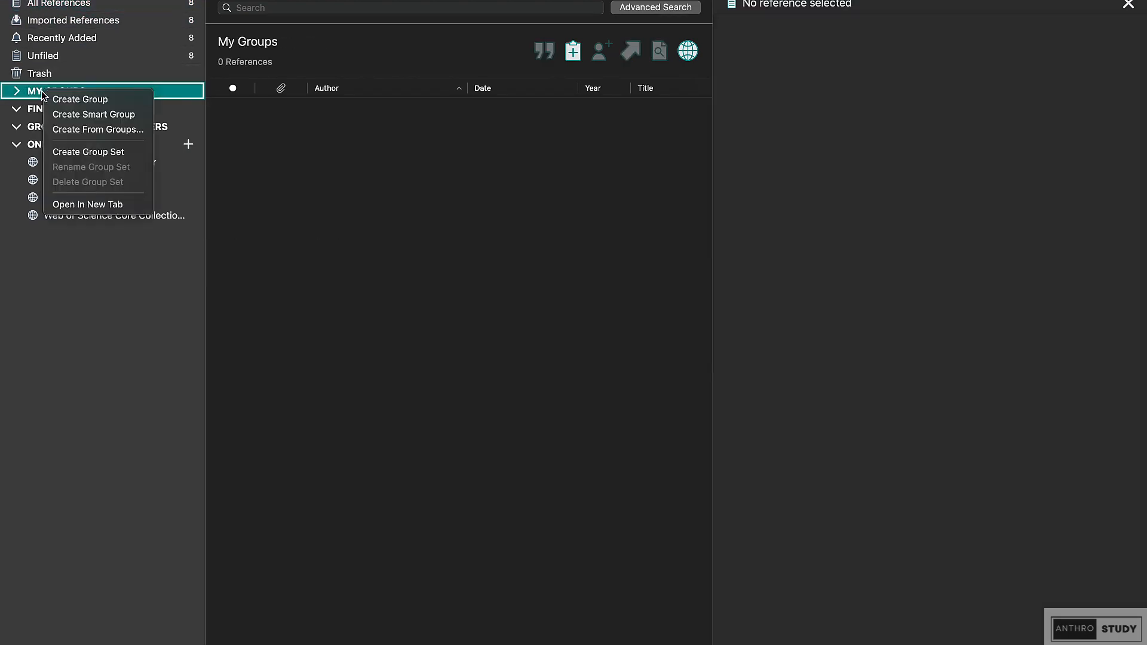
{"action": "left_click", "coordinate": [81, 98]}
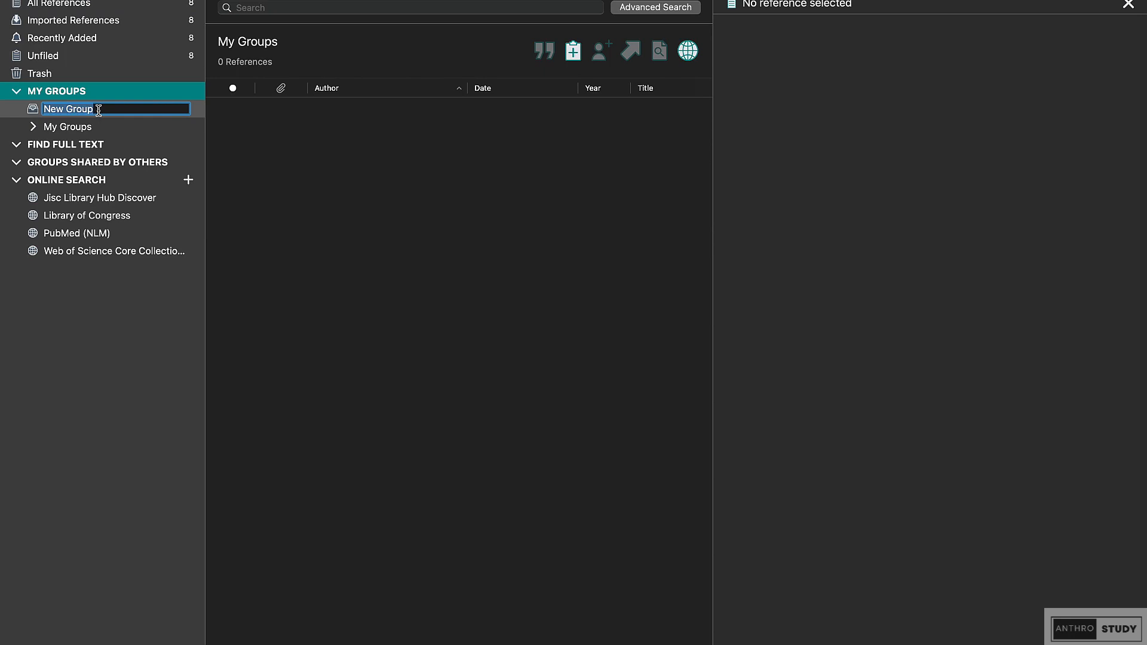
{"action": "type", "text": "Google scholar"}
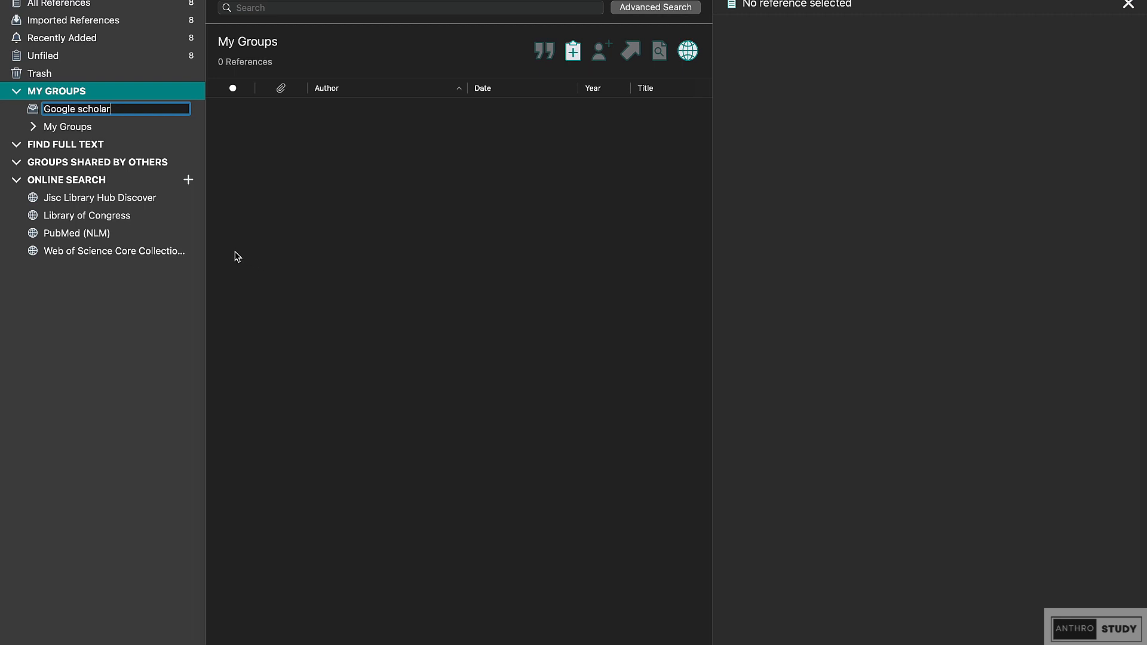
{"action": "left_click", "coordinate": [254, 245]}
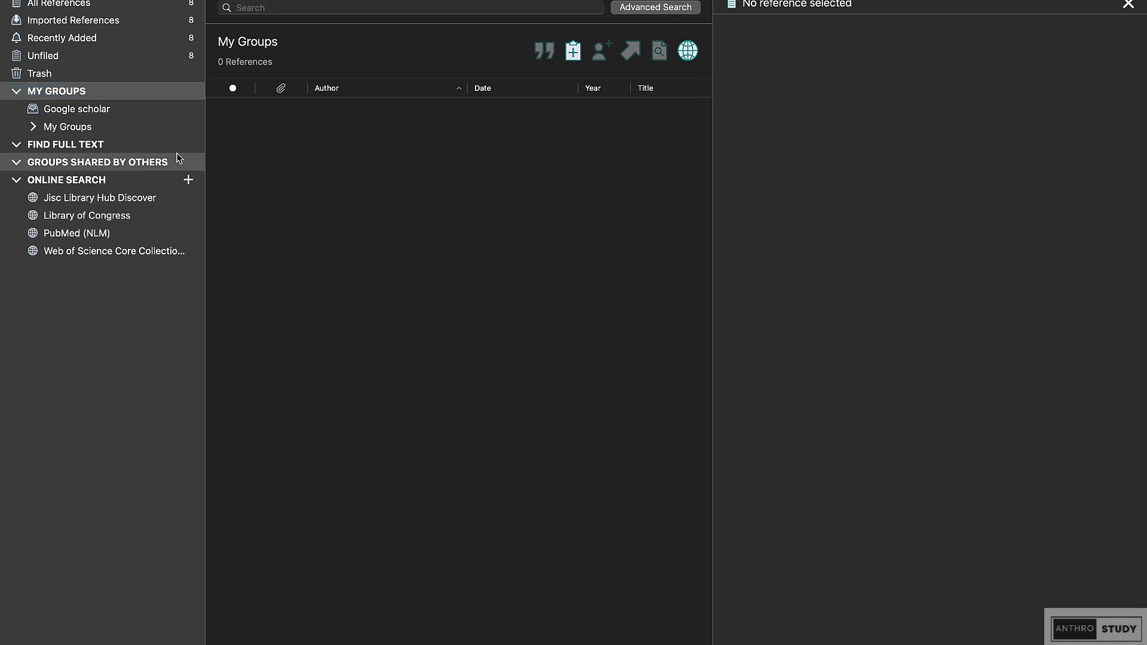
Step: Add all the references in the library to the Google scholar group
{"action": "left_click", "coordinate": [90, 4]}
{"action": "left_click_drag", "start_coordinate": [436, 303], "coordinate": [393, 115]}
{"action": "right_click", "coordinate": [392, 115]}
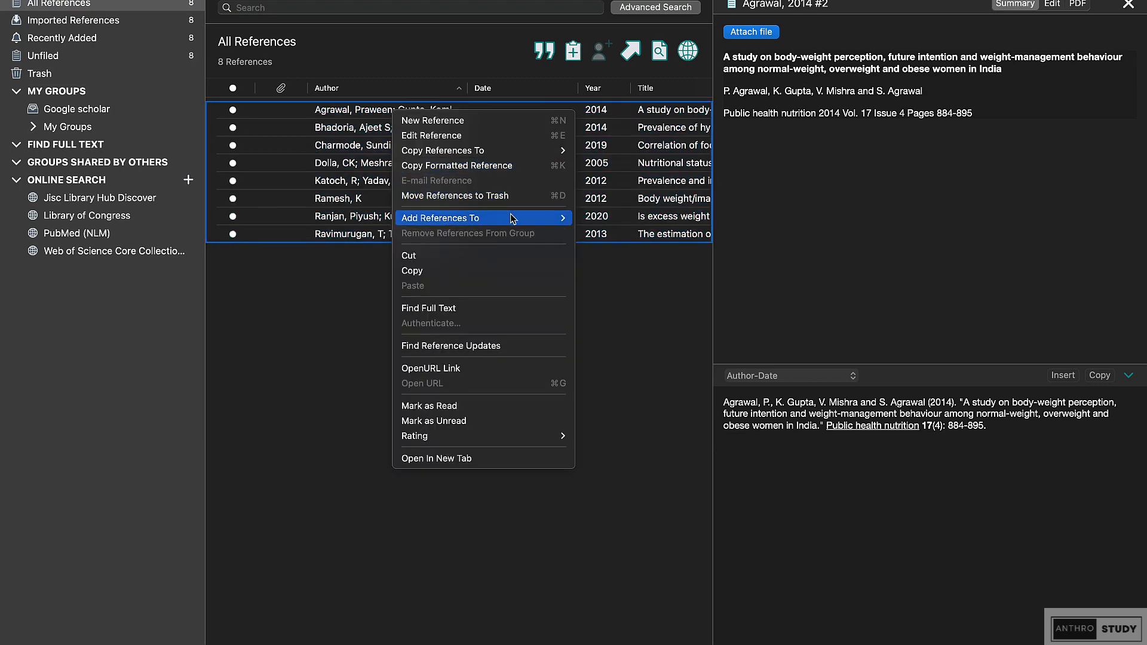
{"action": "mouse_move", "coordinate": [551, 218]}
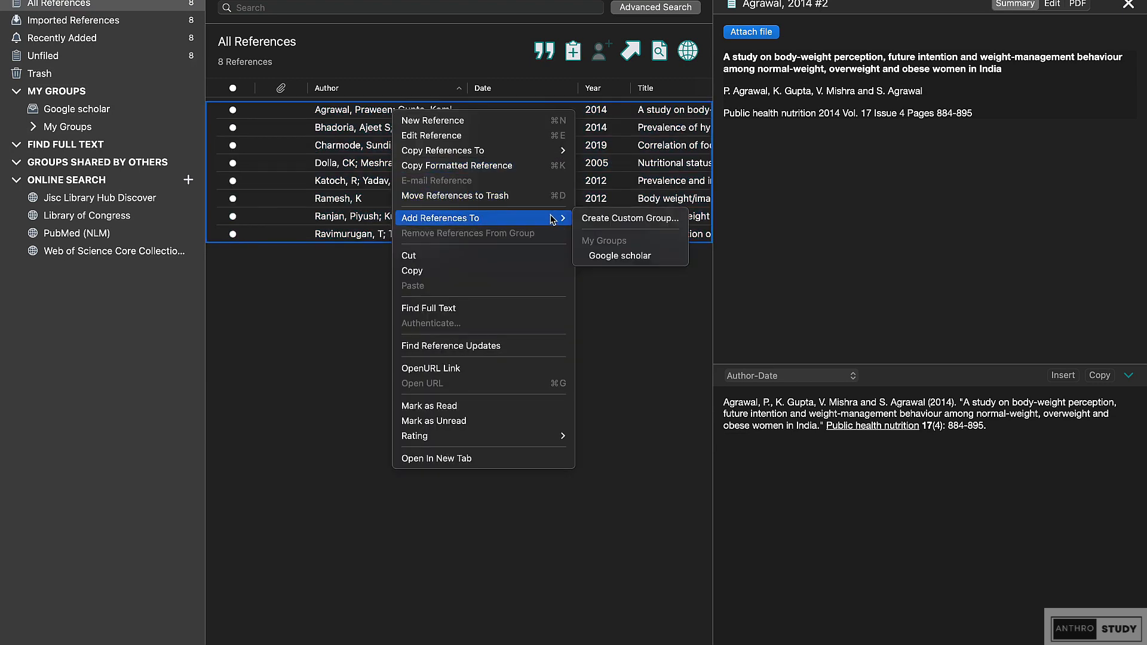
{"action": "left_click", "coordinate": [626, 256]}
{"action": "left_click", "coordinate": [530, 295]}
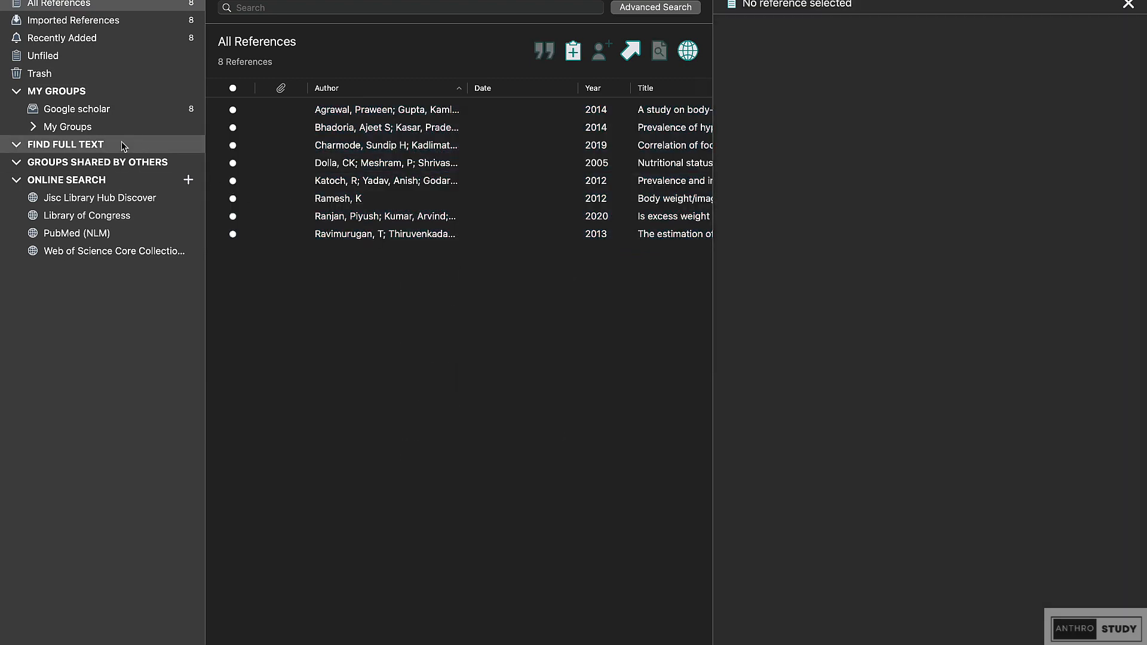
Step: Run Find Full Text on all the references in the Google scholar group
{"action": "left_click", "coordinate": [102, 111]}
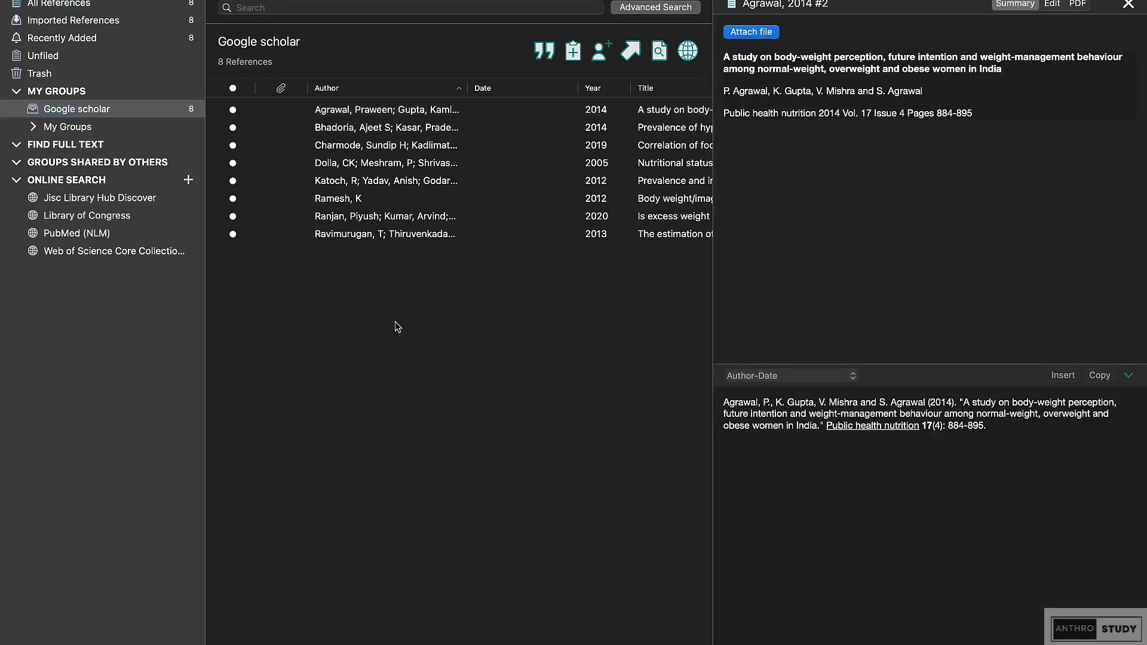
{"action": "left_click_drag", "start_coordinate": [395, 327], "coordinate": [375, 115]}
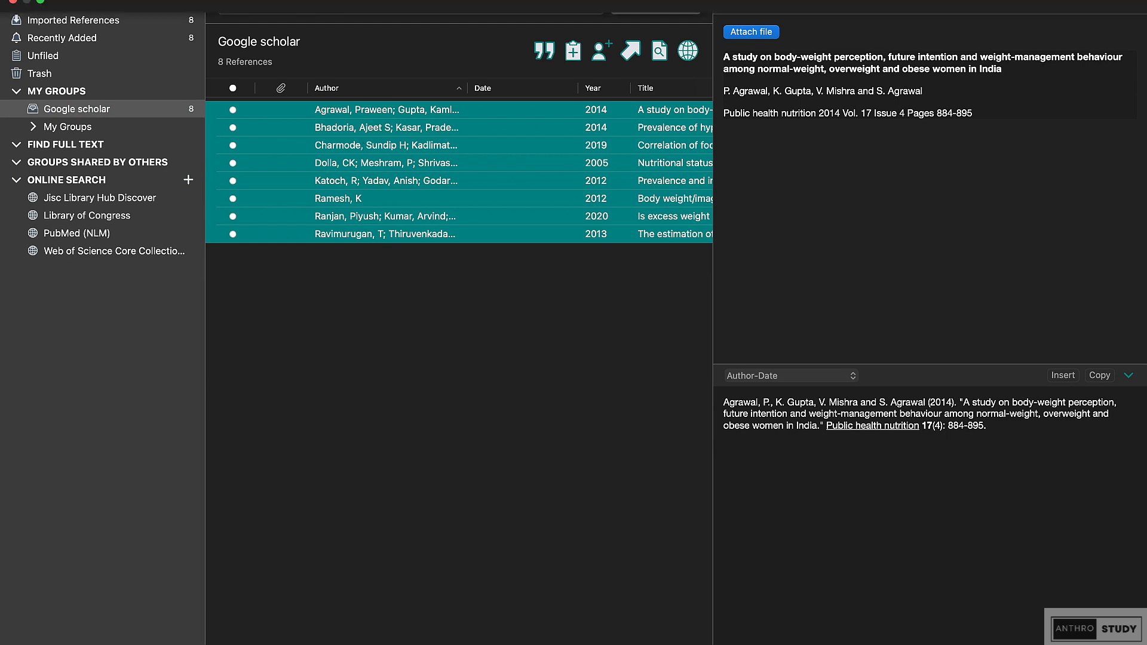
{"action": "mouse_move", "coordinate": [323, 0]}
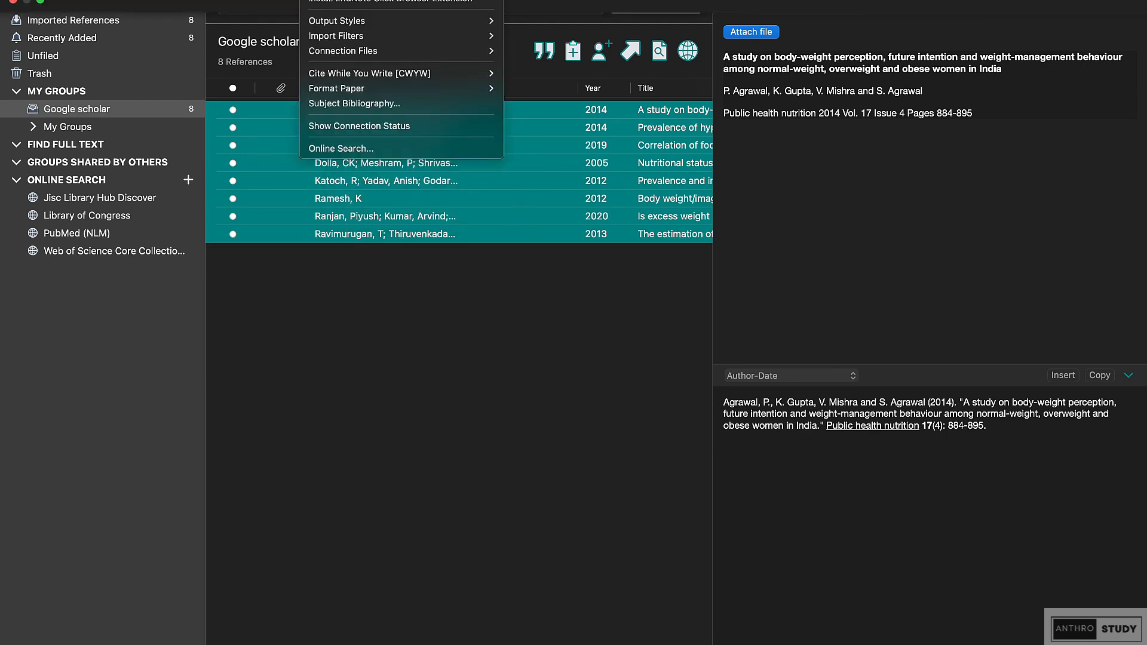
{"action": "left_click", "coordinate": [377, 275]}
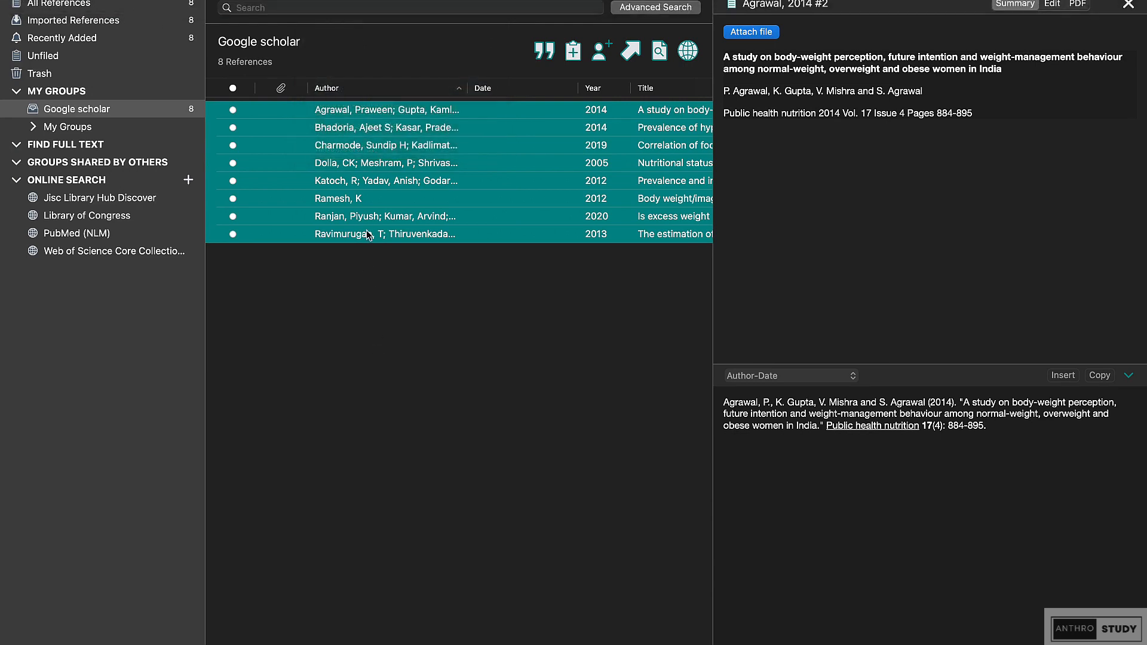
{"action": "right_click", "coordinate": [379, 202]}
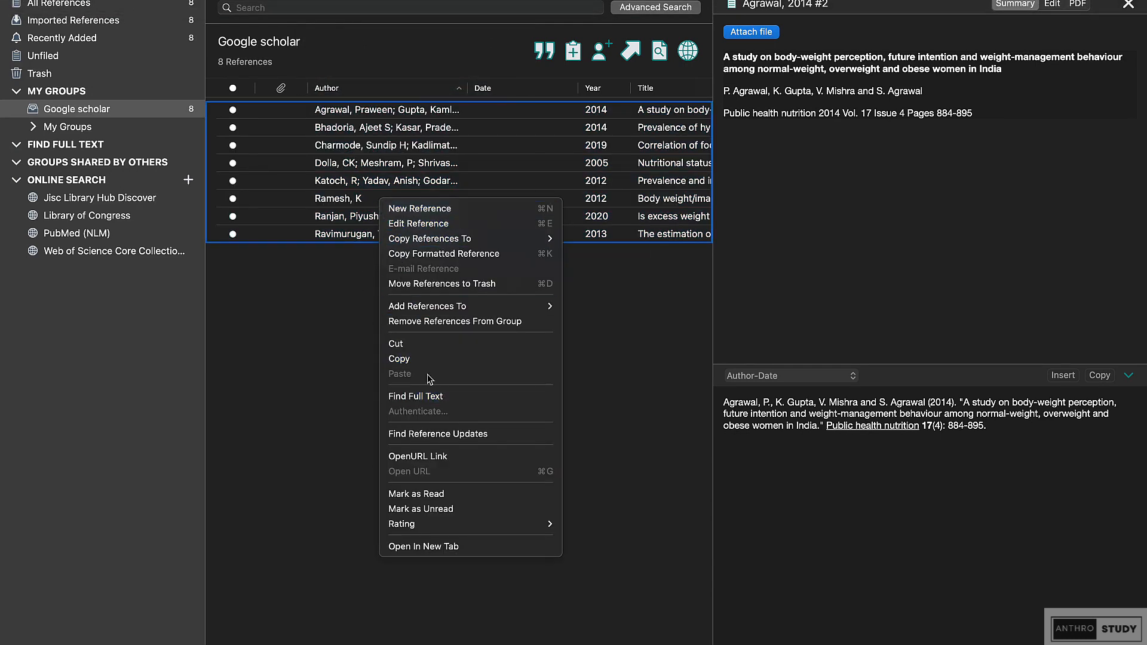
{"action": "left_click", "coordinate": [422, 395]}
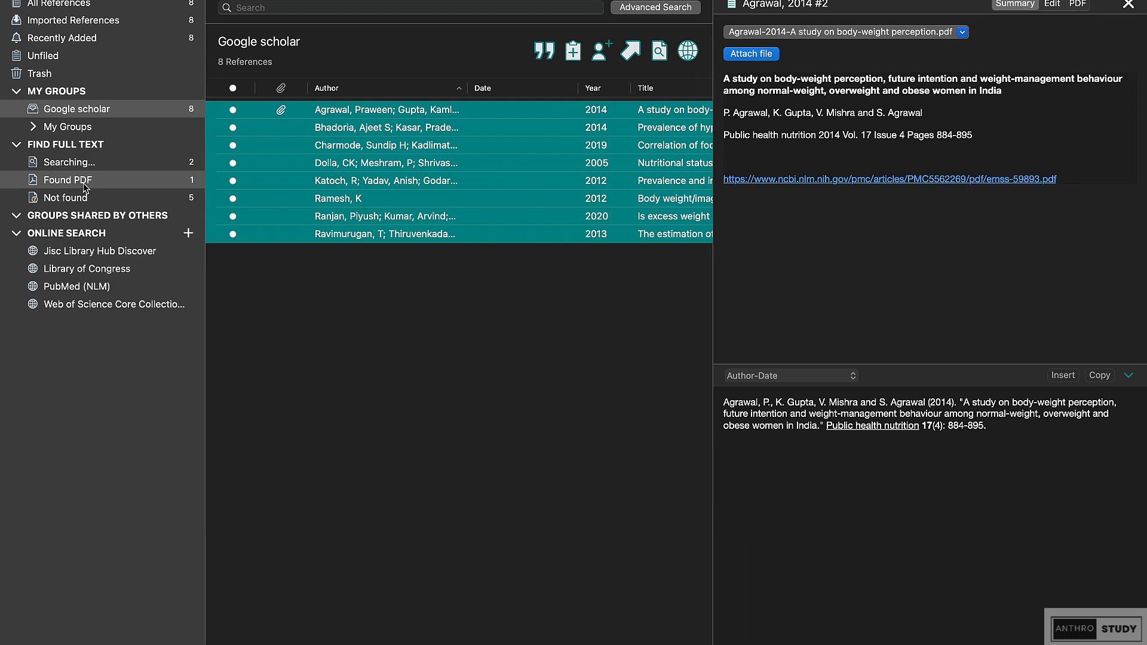
Step: Check the references with a found PDF and read through the PDF attached to the 2014 body-weight perception study
{"action": "left_click", "coordinate": [84, 183]}
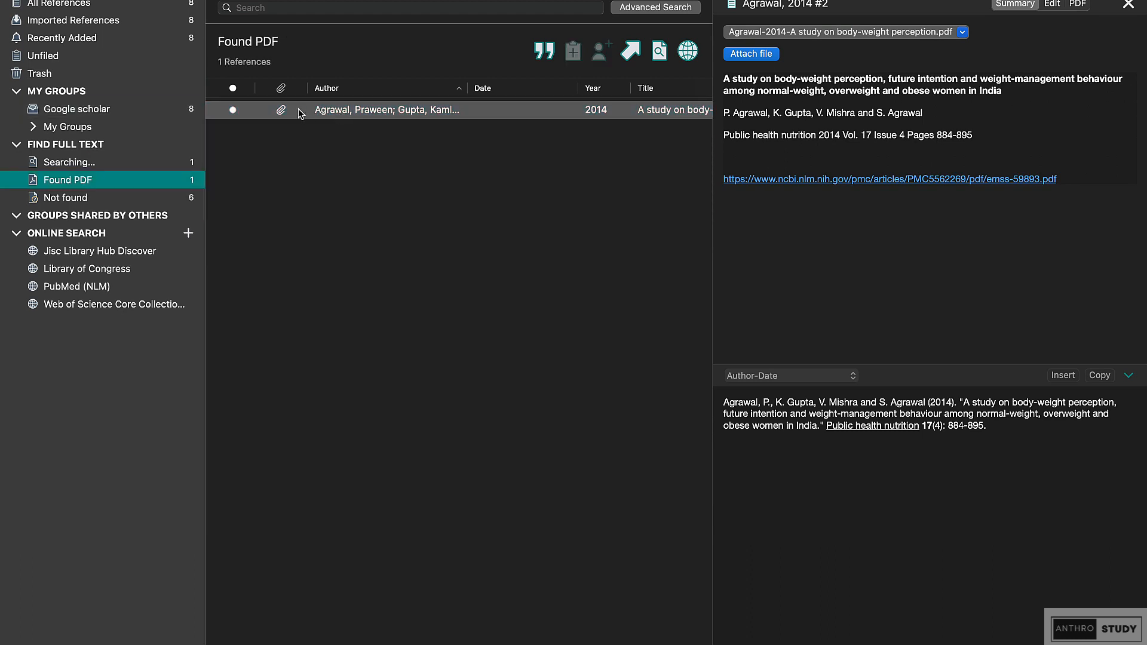
{"action": "left_click", "coordinate": [105, 112]}
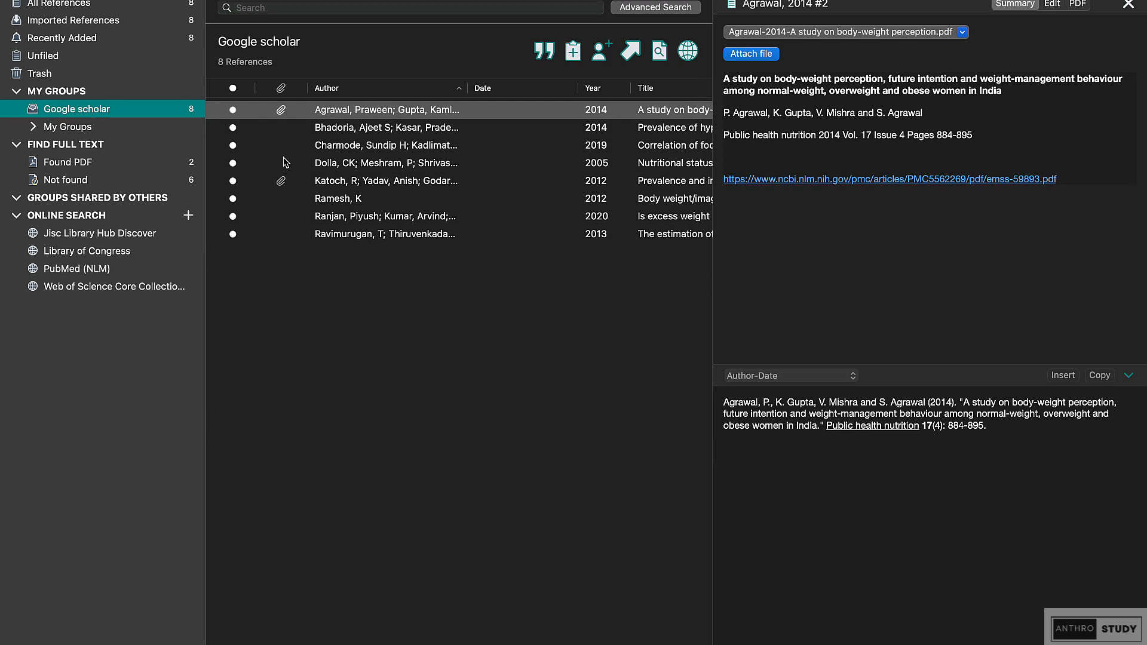
{"action": "left_click", "coordinate": [339, 114]}
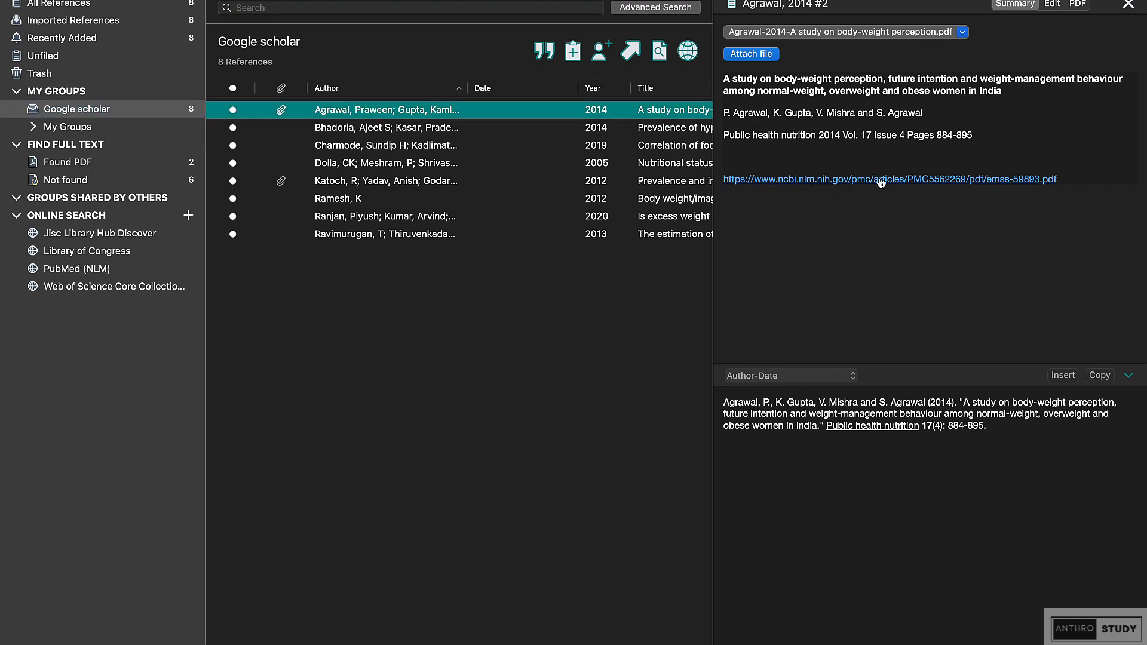
{"action": "left_click", "coordinate": [1078, 4]}
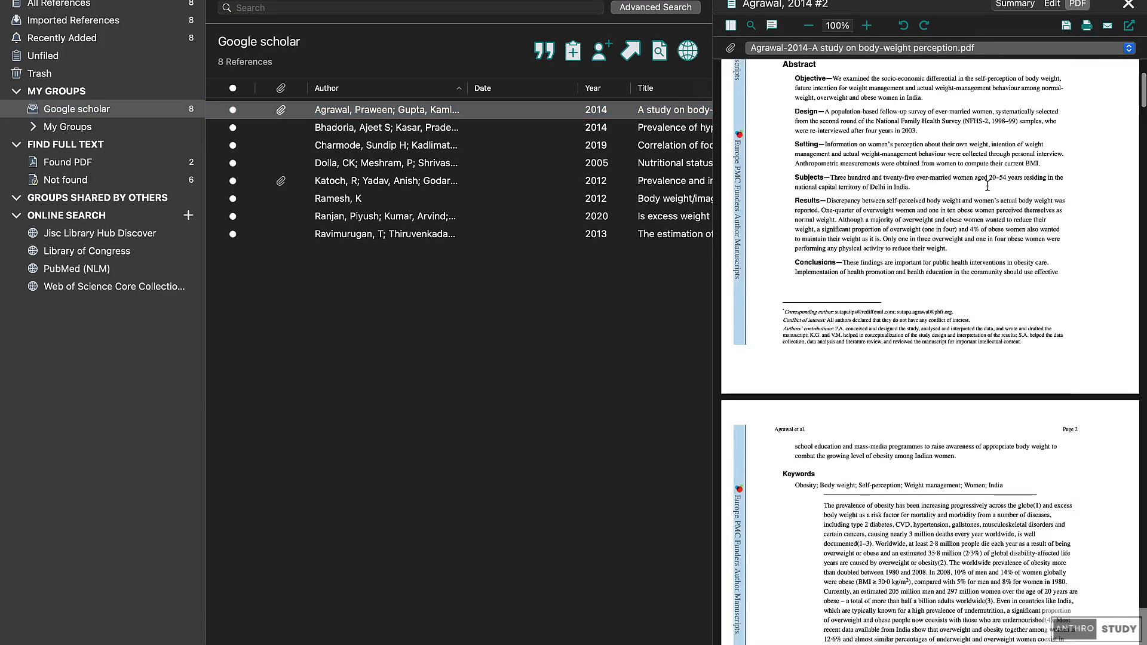
{"action": "scroll", "coordinate": [963, 260], "scroll_direction": "down", "scroll_amount": 3}
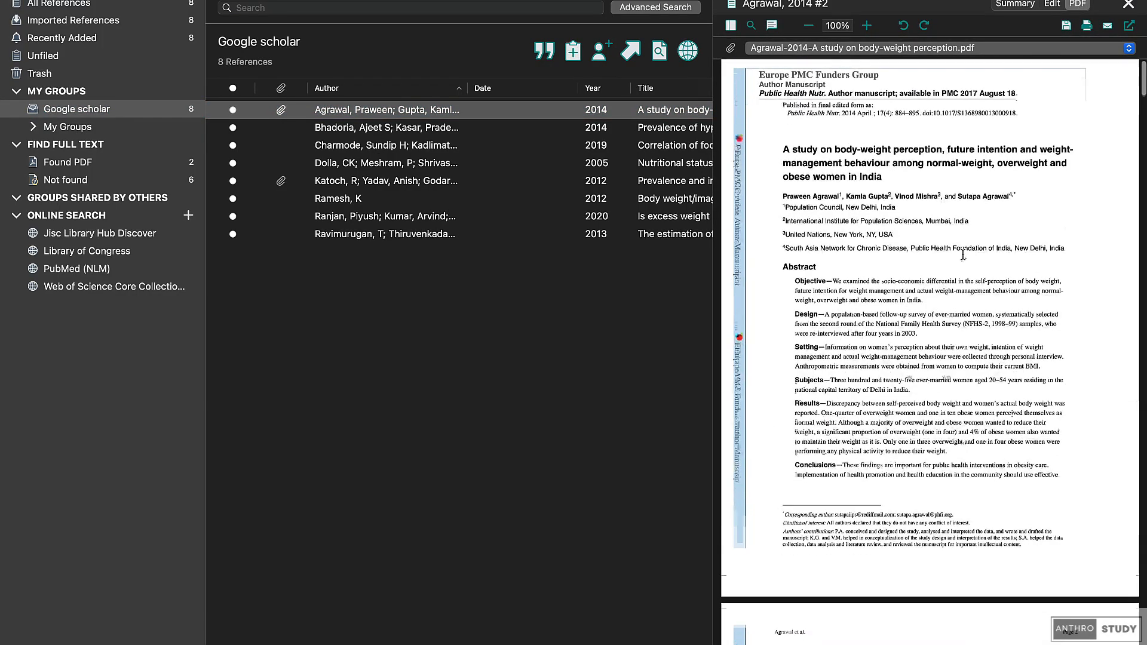
{"action": "scroll", "coordinate": [964, 260], "scroll_direction": "down", "scroll_amount": 10}
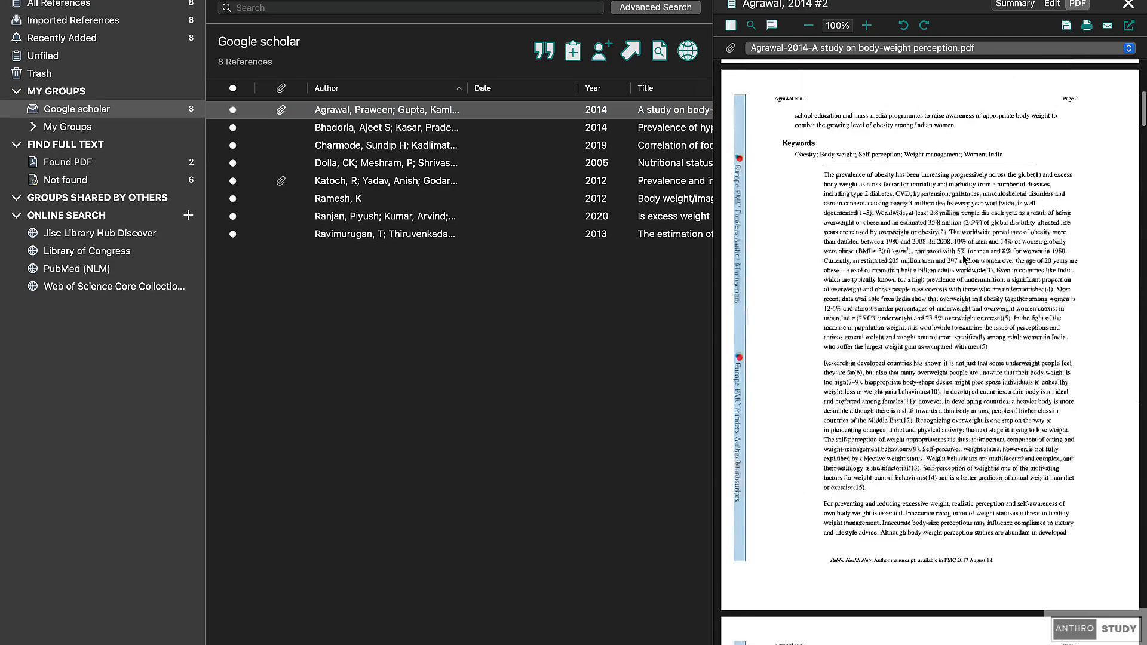
{"action": "scroll", "coordinate": [964, 259], "scroll_direction": "down", "scroll_amount": 5}
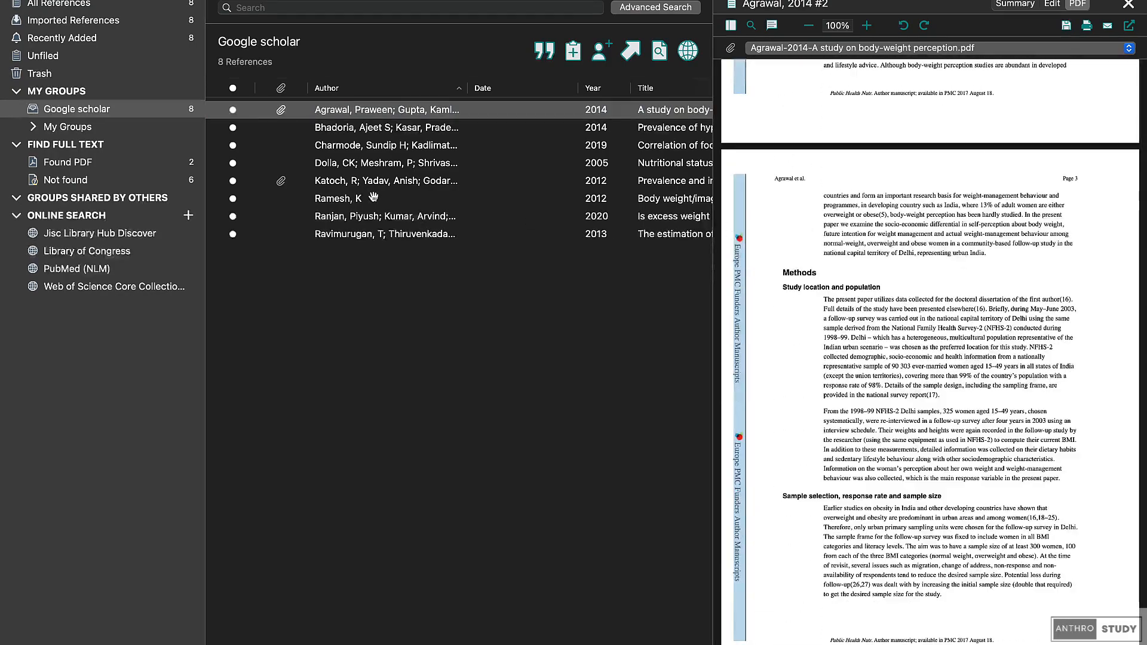
Step: View the PDF attached to the 2012 article on gastrointestinal helminths in backyard chickens, and return to the reference's summary
{"action": "left_click", "coordinate": [310, 179]}
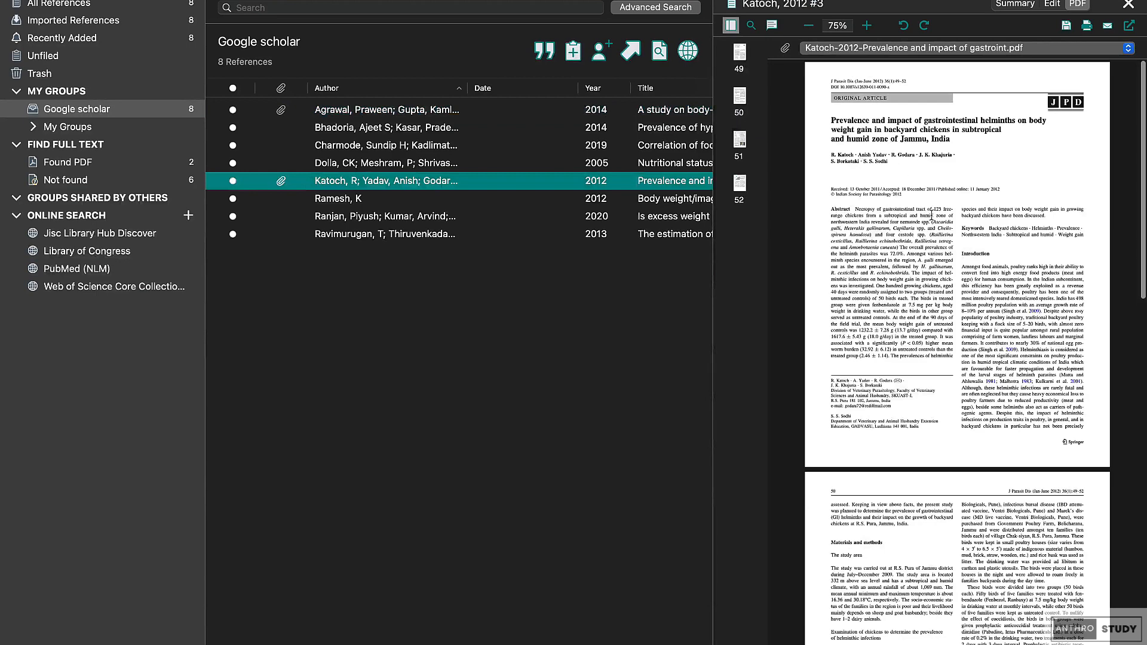
{"action": "scroll", "coordinate": [931, 212], "scroll_direction": "down", "scroll_amount": 2}
{"action": "scroll", "coordinate": [931, 213], "scroll_direction": "up", "scroll_amount": 2}
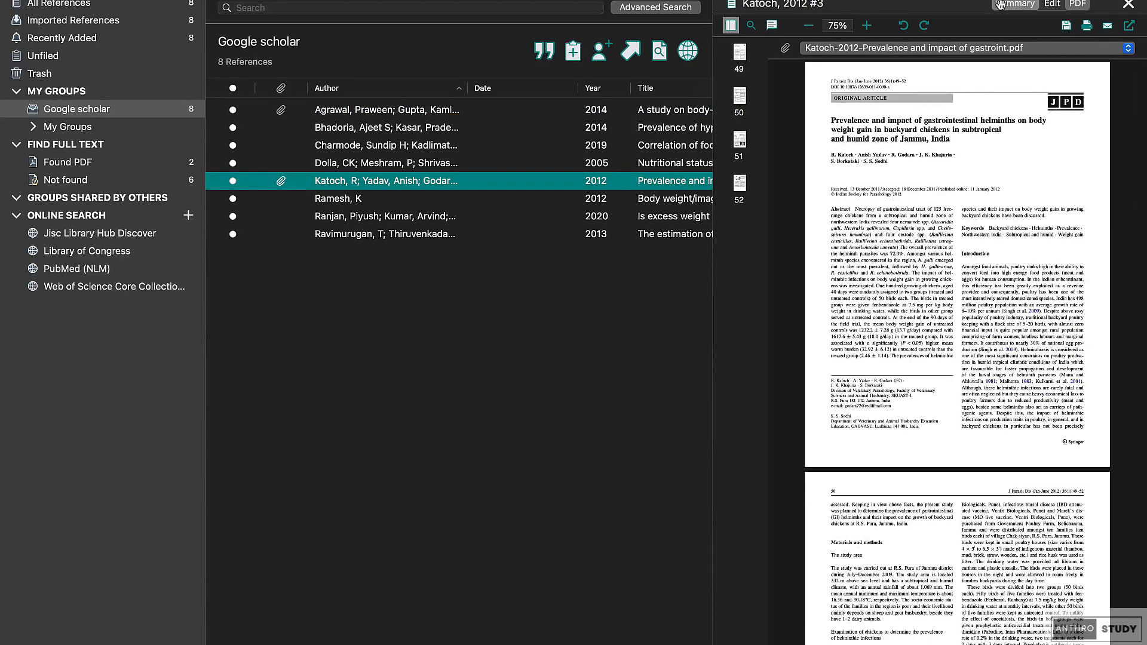
{"action": "left_click", "coordinate": [1015, 4]}
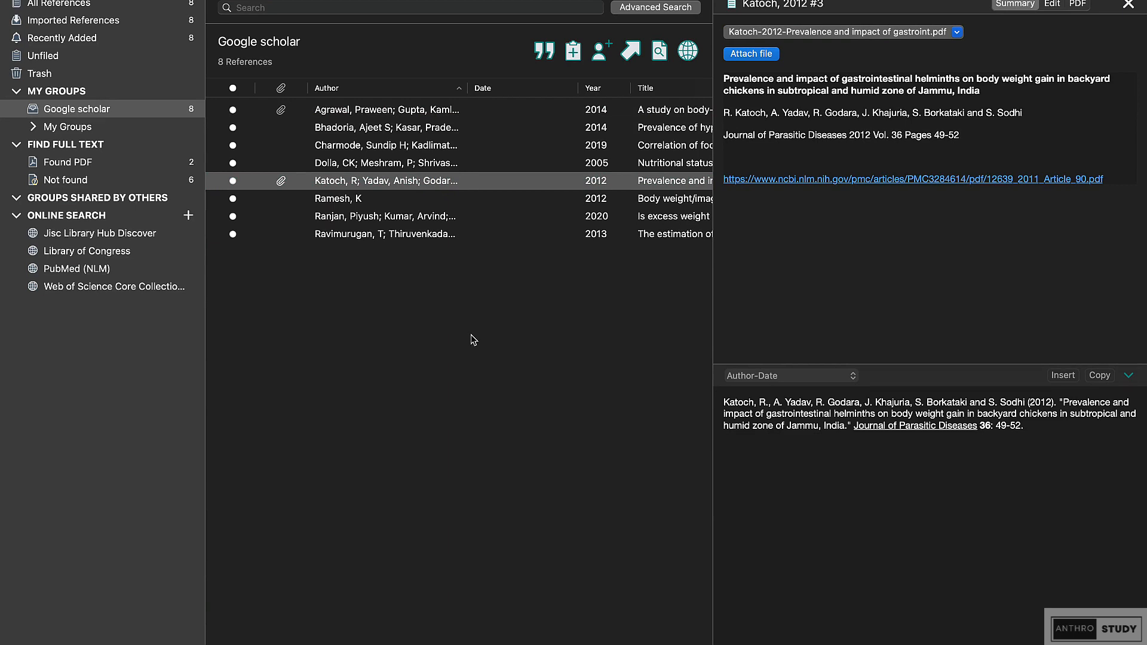
{"action": "left_click_drag", "start_coordinate": [499, 340], "coordinate": [401, 120]}
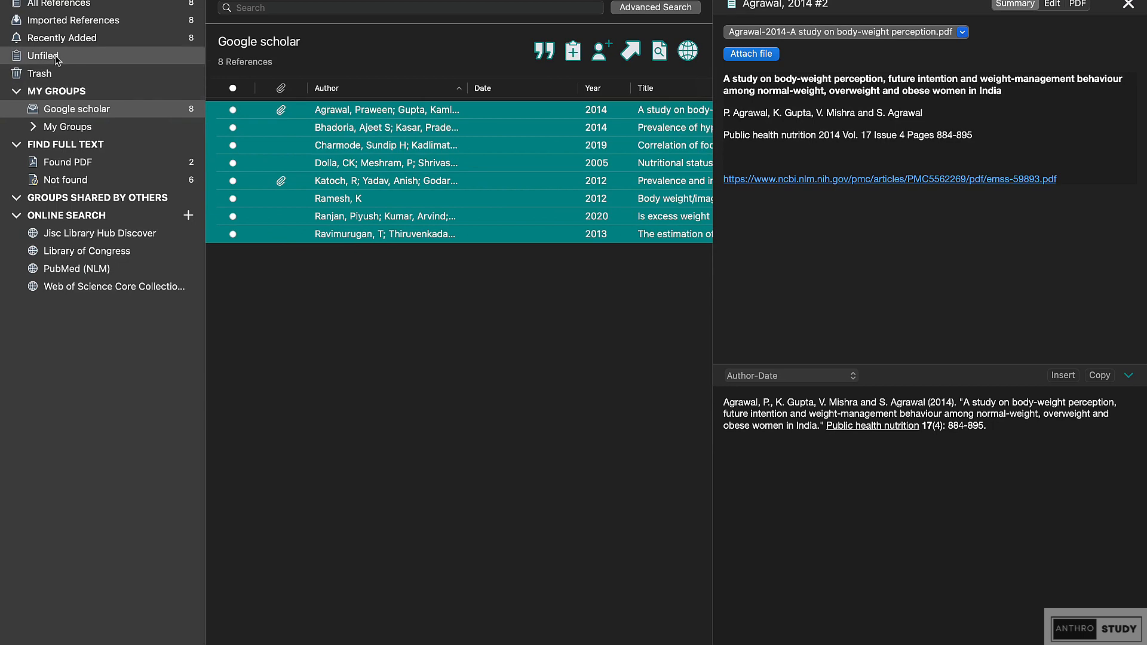
{"action": "left_click", "coordinate": [347, 333]}
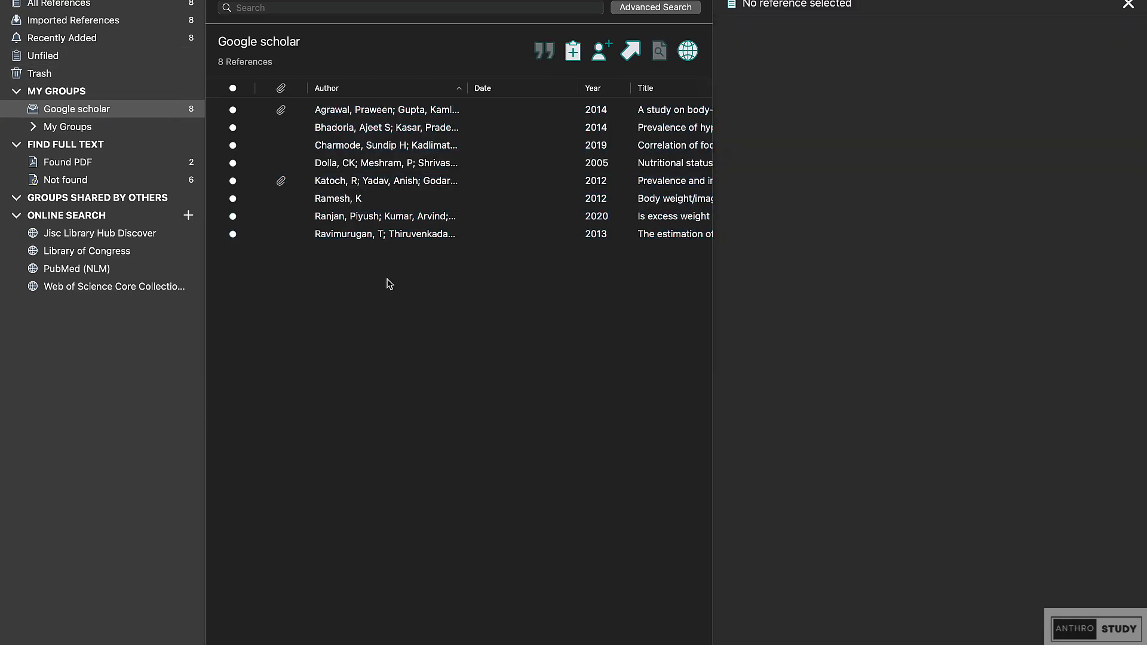
{"action": "left_click_drag", "start_coordinate": [390, 285], "coordinate": [362, 116]}
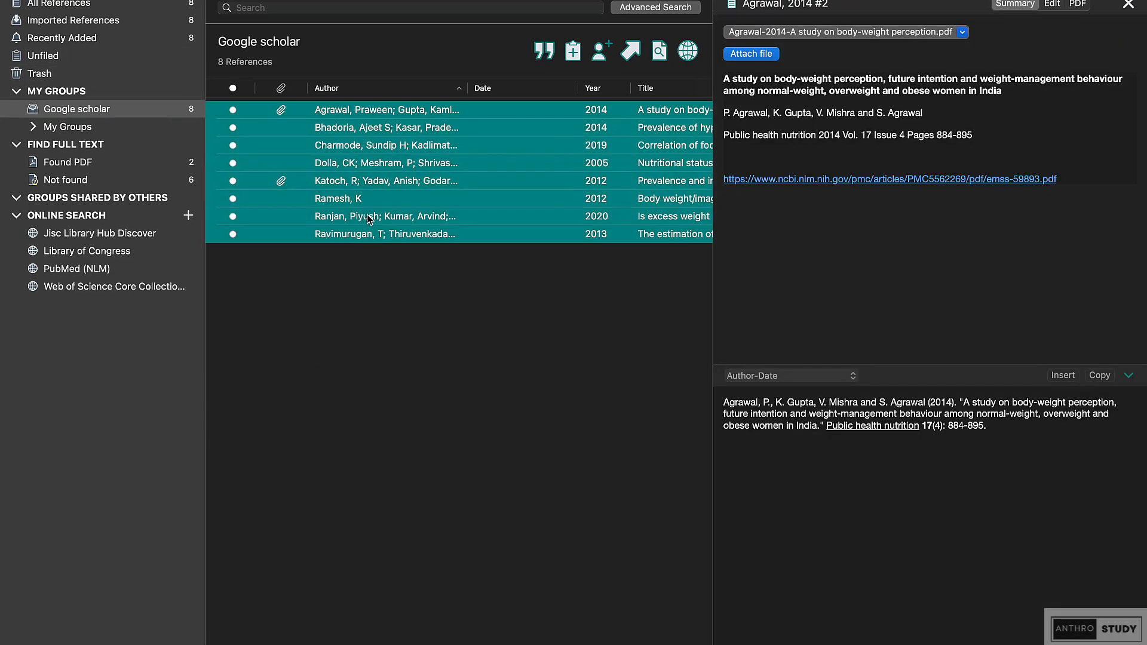
{"action": "left_click", "coordinate": [324, 384]}
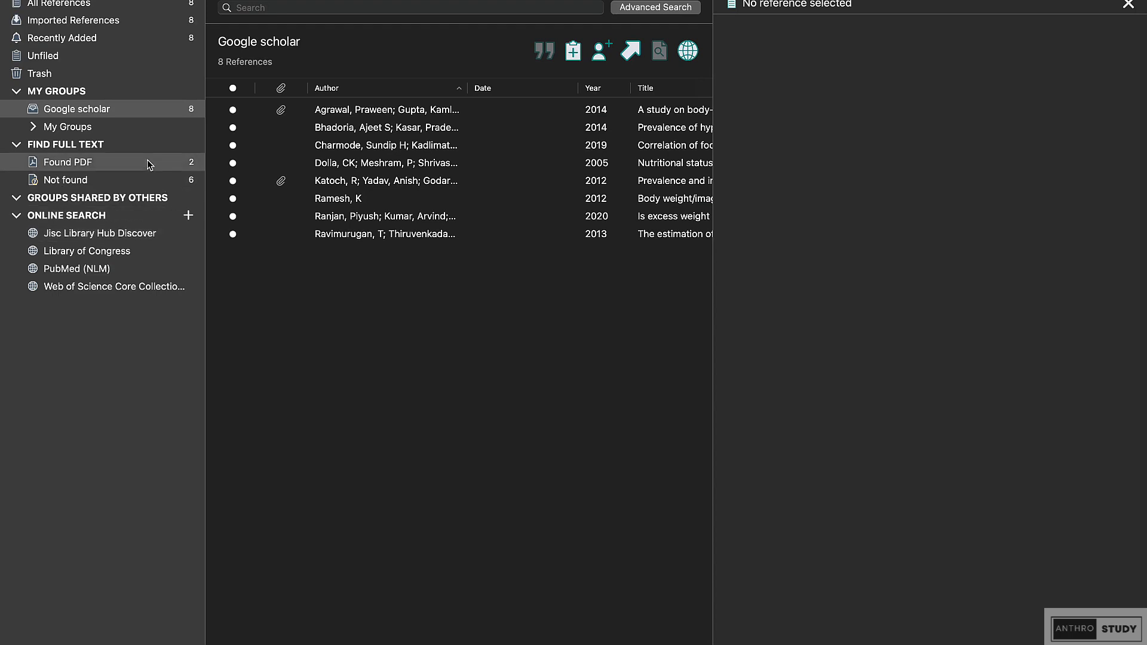
{"action": "left_click", "coordinate": [108, 40]}
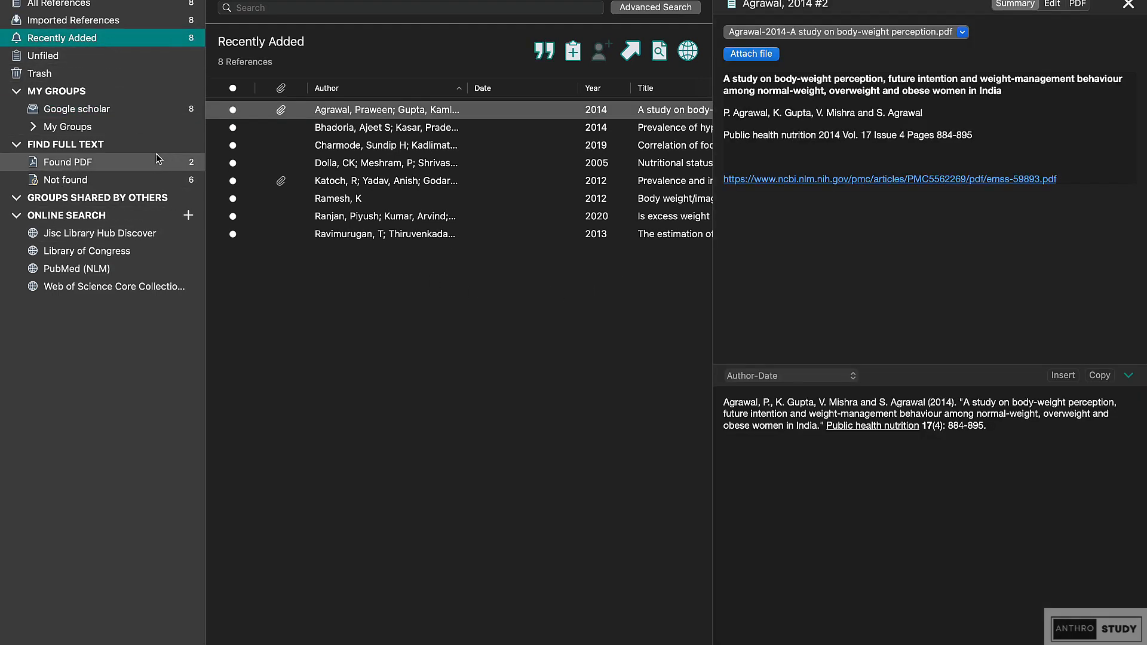
Step: Select all the references in the library and check them for duplicates
{"action": "left_click", "coordinate": [59, 4]}
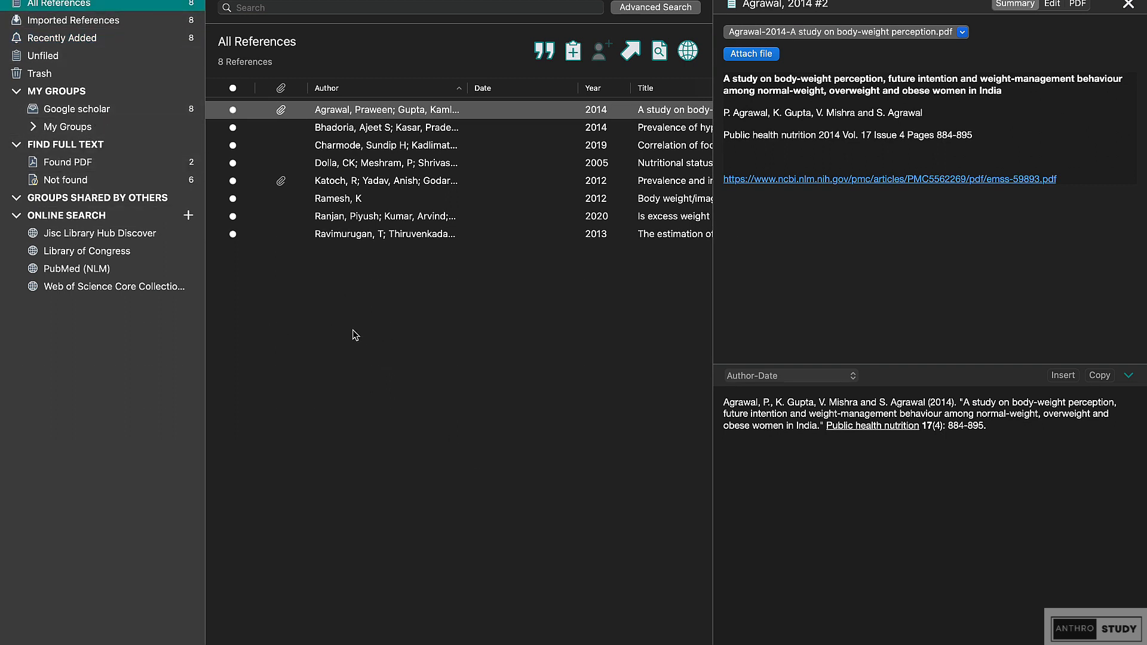
{"action": "mouse_move", "coordinate": [287, 1]}
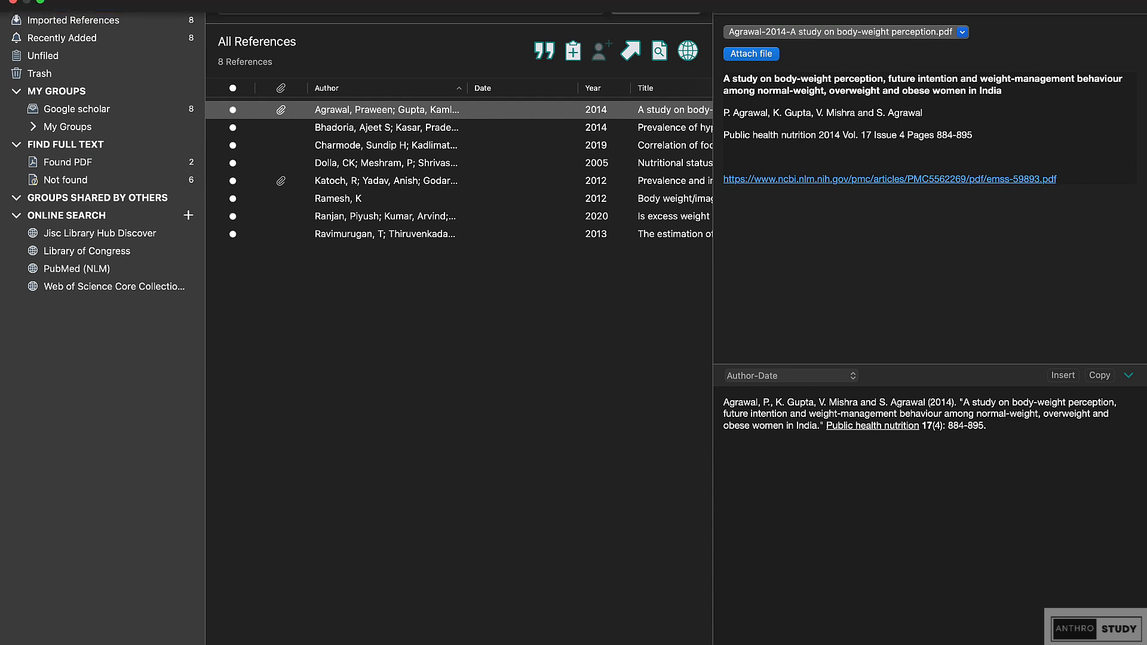
{"action": "left_click", "coordinate": [317, 1]}
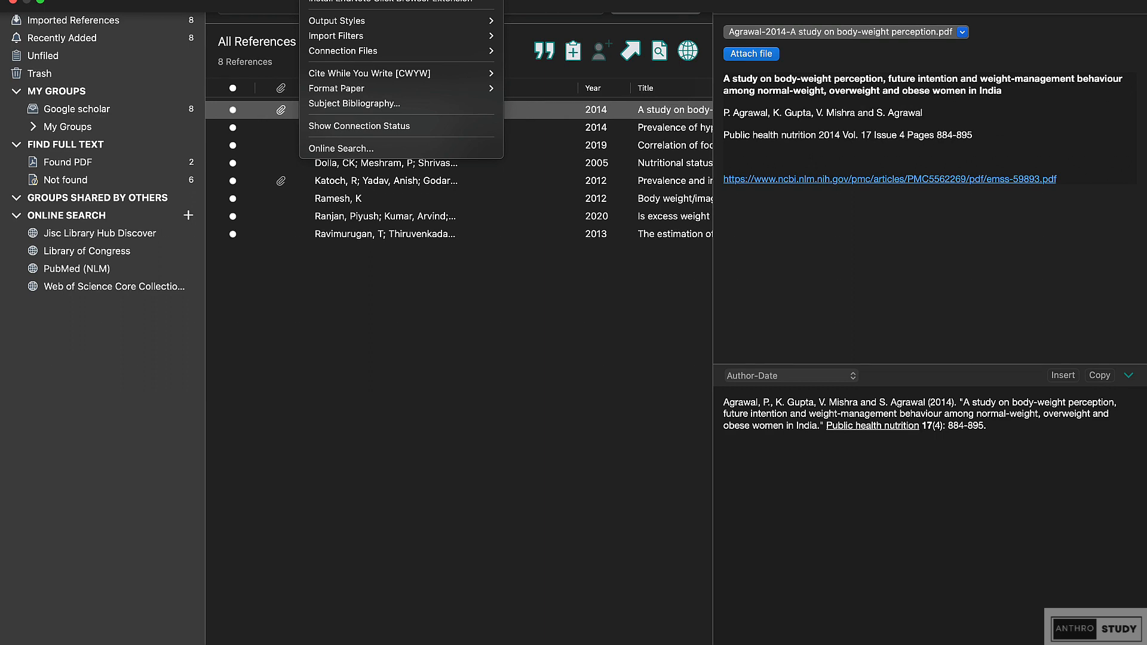
{"action": "left_click", "coordinate": [448, 379]}
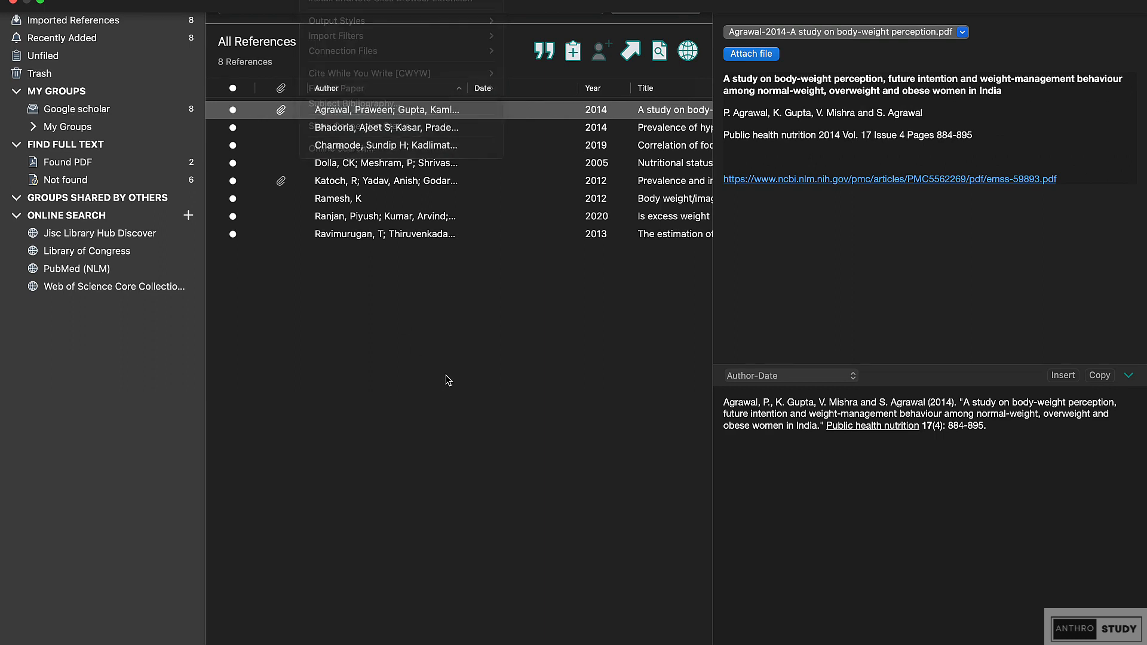
{"action": "key", "text": "super+a"}
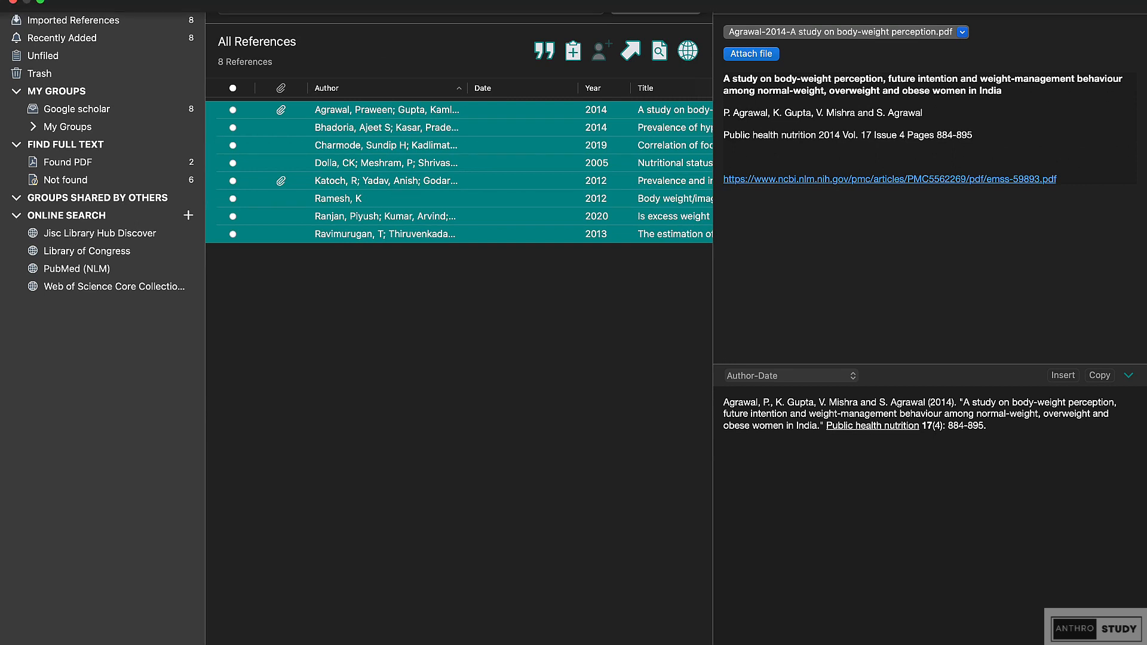
{"action": "left_click", "coordinate": [351, 0]}
{"action": "mouse_move", "coordinate": [315, 1]}
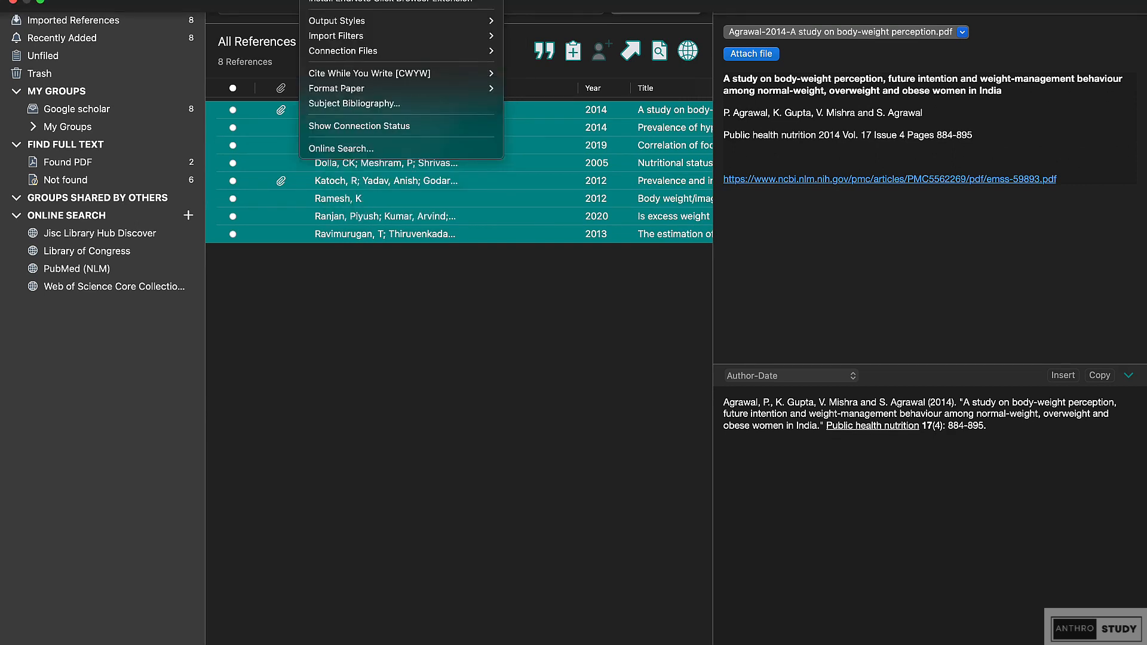
{"action": "mouse_move", "coordinate": [271, 0]}
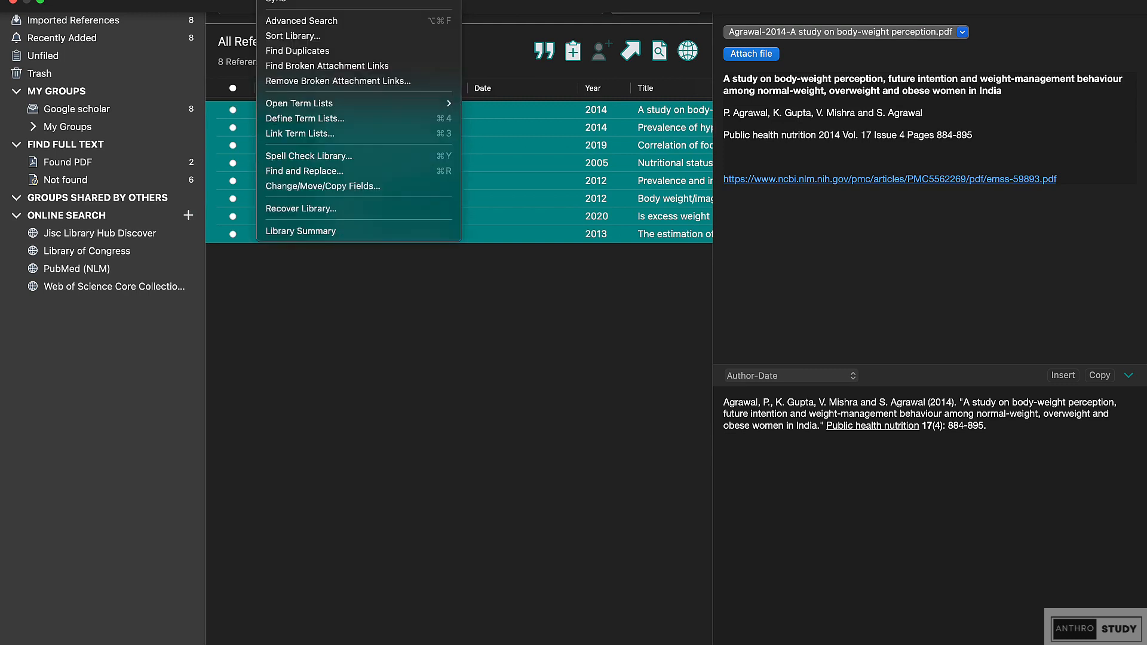
{"action": "left_click", "coordinate": [292, 53]}
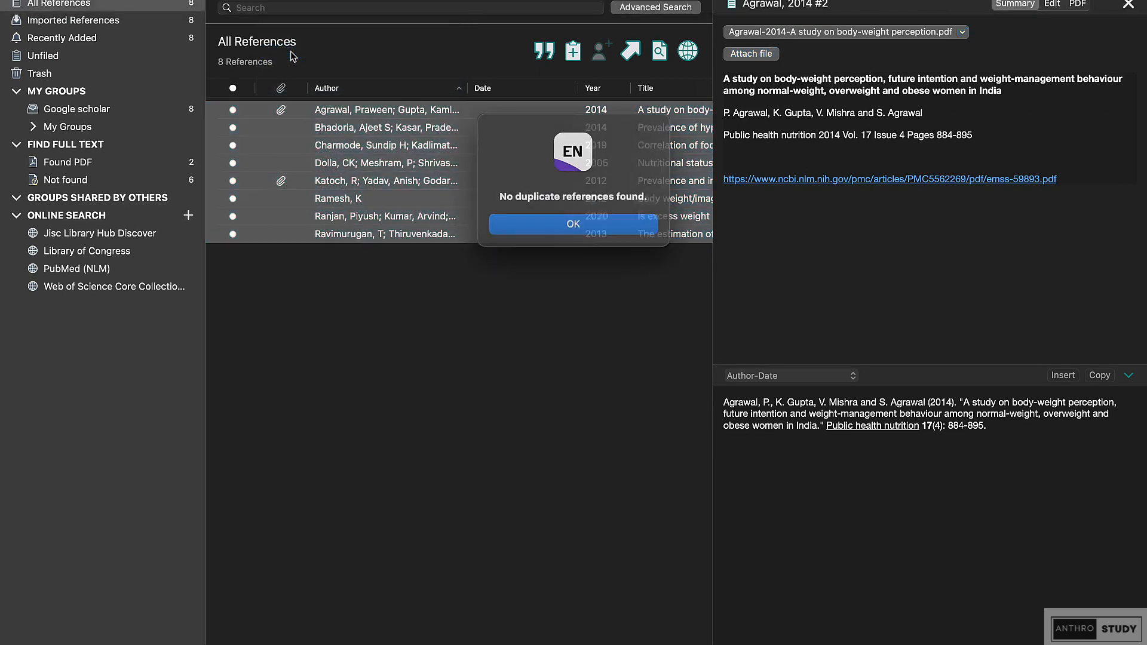
{"action": "left_click", "coordinate": [593, 220]}
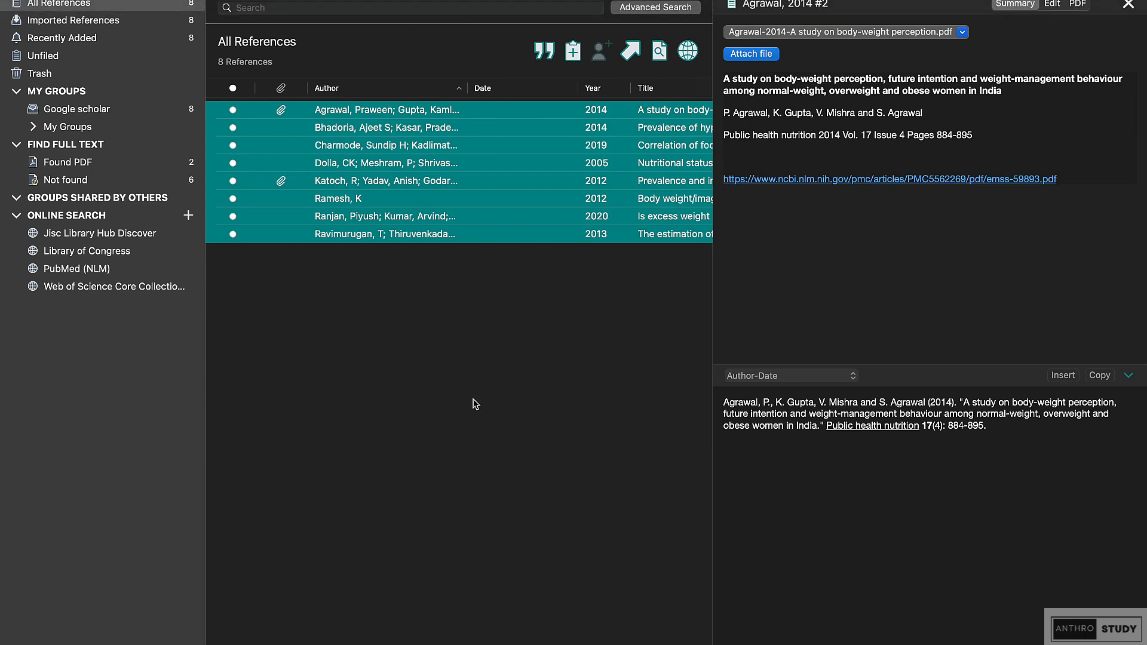
Step: Switch to Microsoft Word and create a blank document in a full-screen window
{"action": "key", "text": "ctrl+Up"}
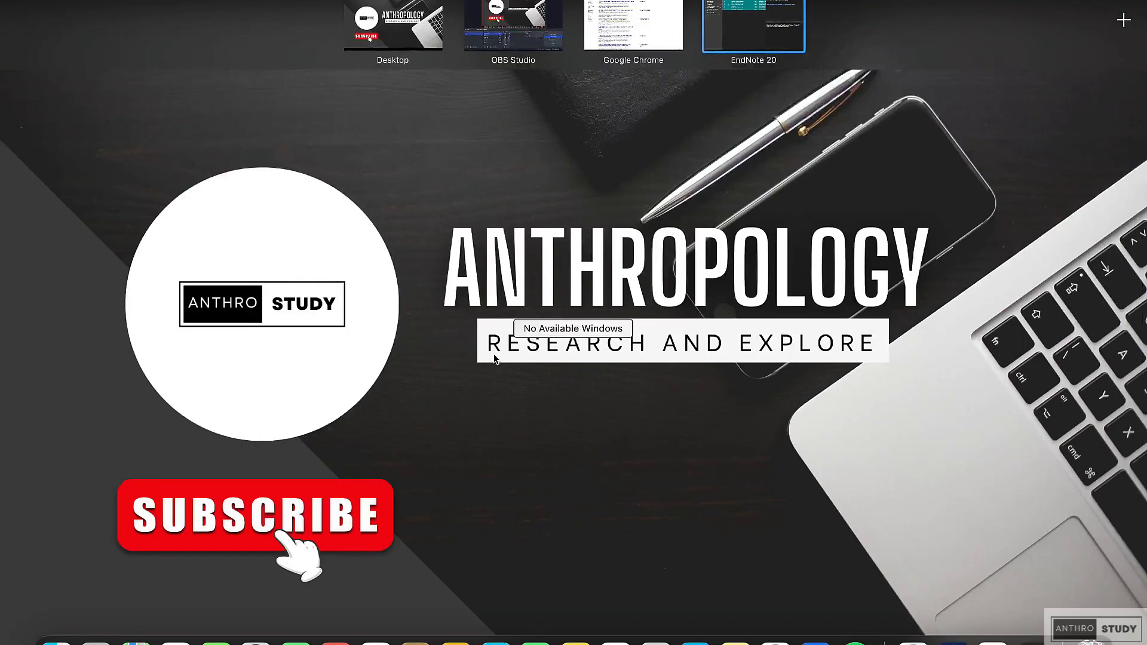
{"action": "left_click", "coordinate": [429, 34]}
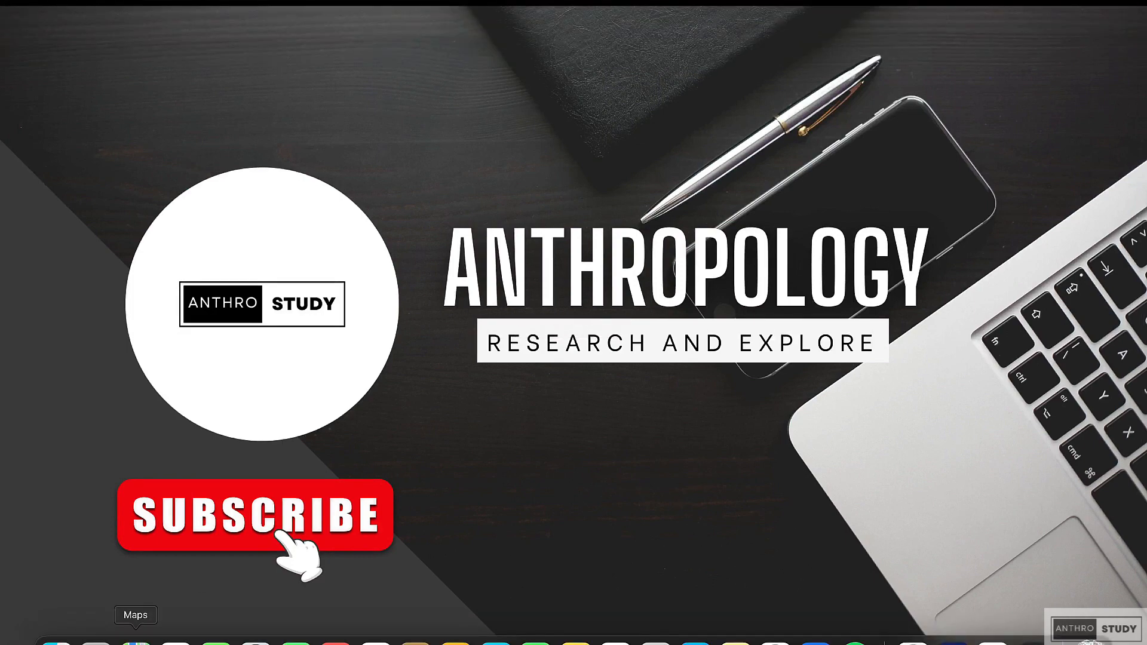
{"action": "left_click", "coordinate": [175, 642]}
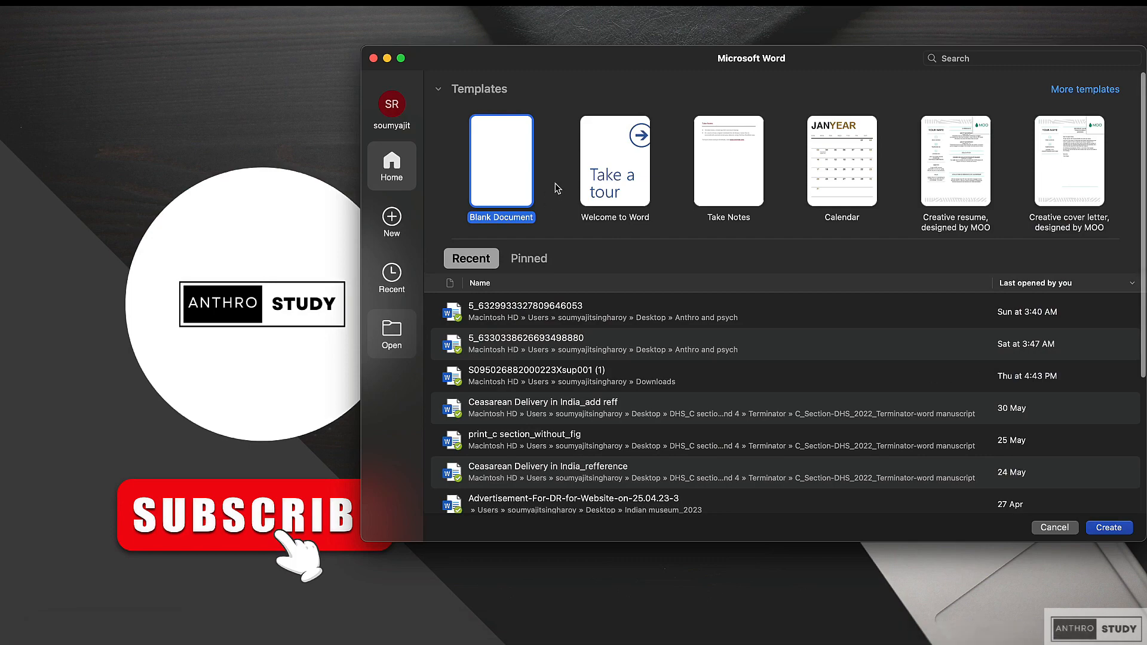
{"action": "double_click", "coordinate": [500, 174]}
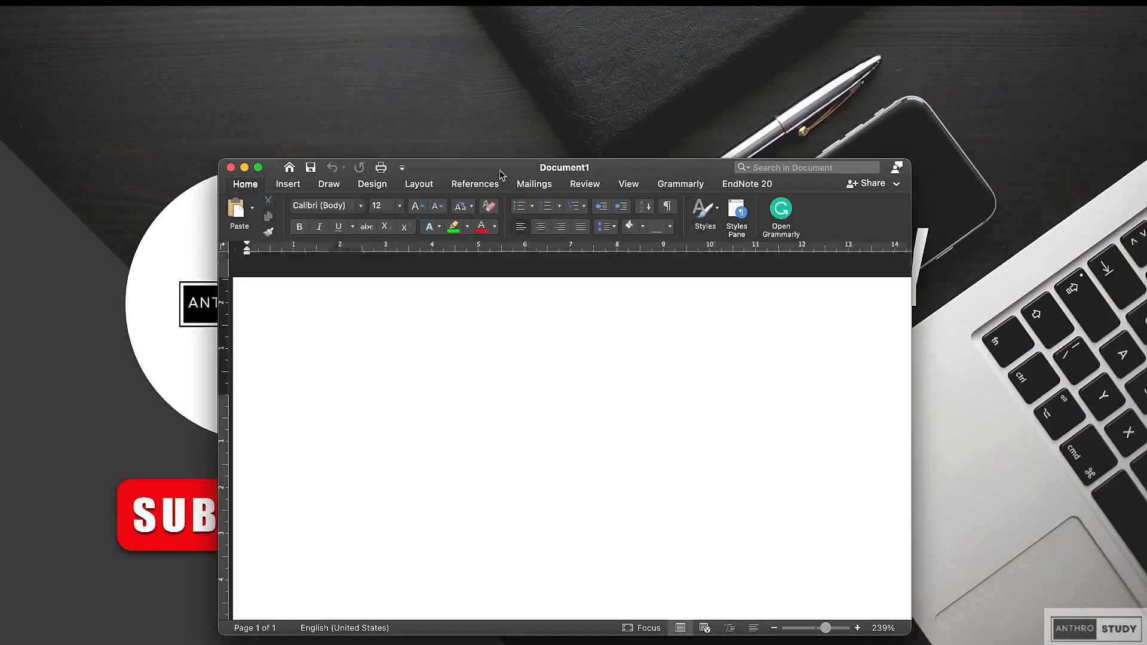
{"action": "left_click", "coordinate": [258, 167]}
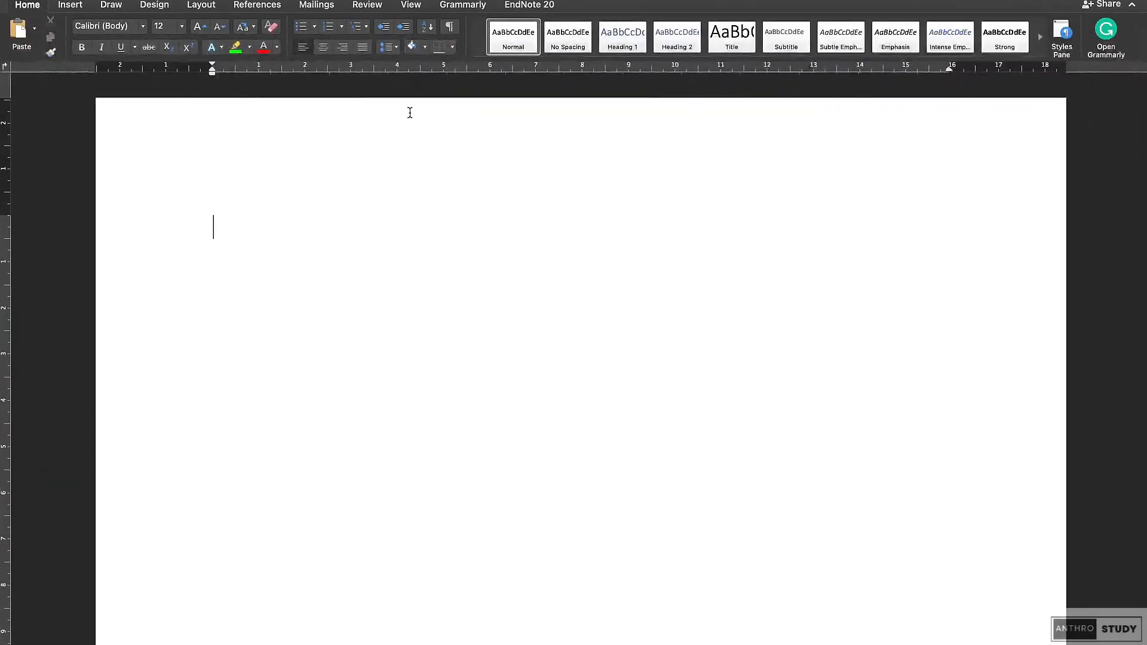
Step: Show the EndNote 20 tools and write "Body weight in India" as the first line of the blank document
{"action": "left_click", "coordinate": [517, 7]}
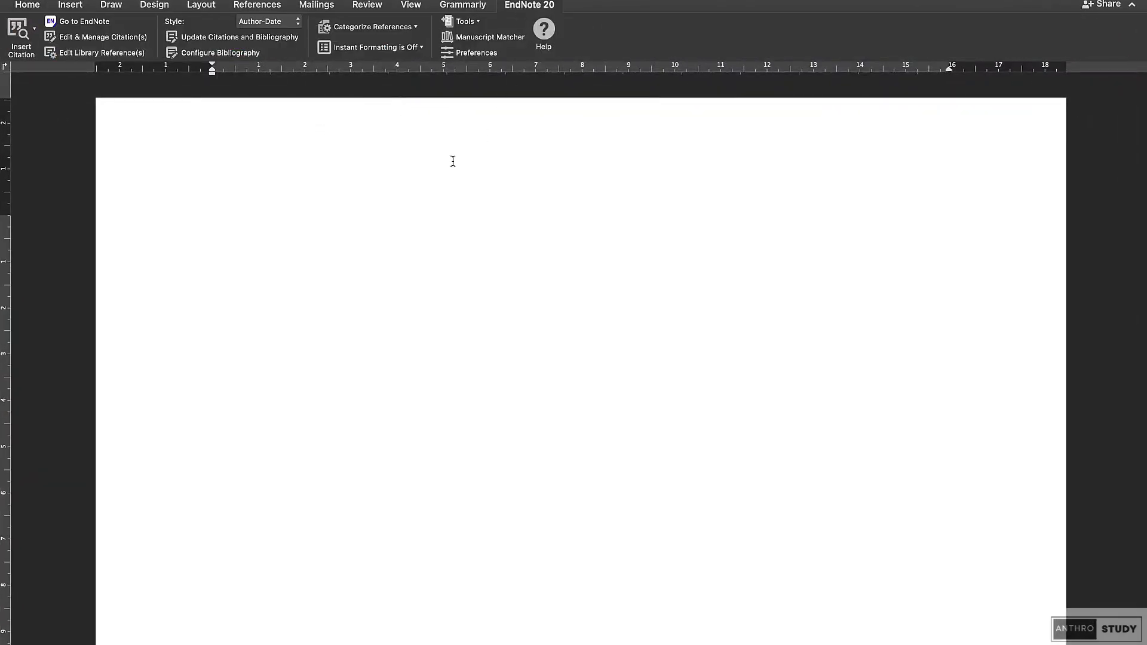
{"action": "type", "text": "body weight in indi"}
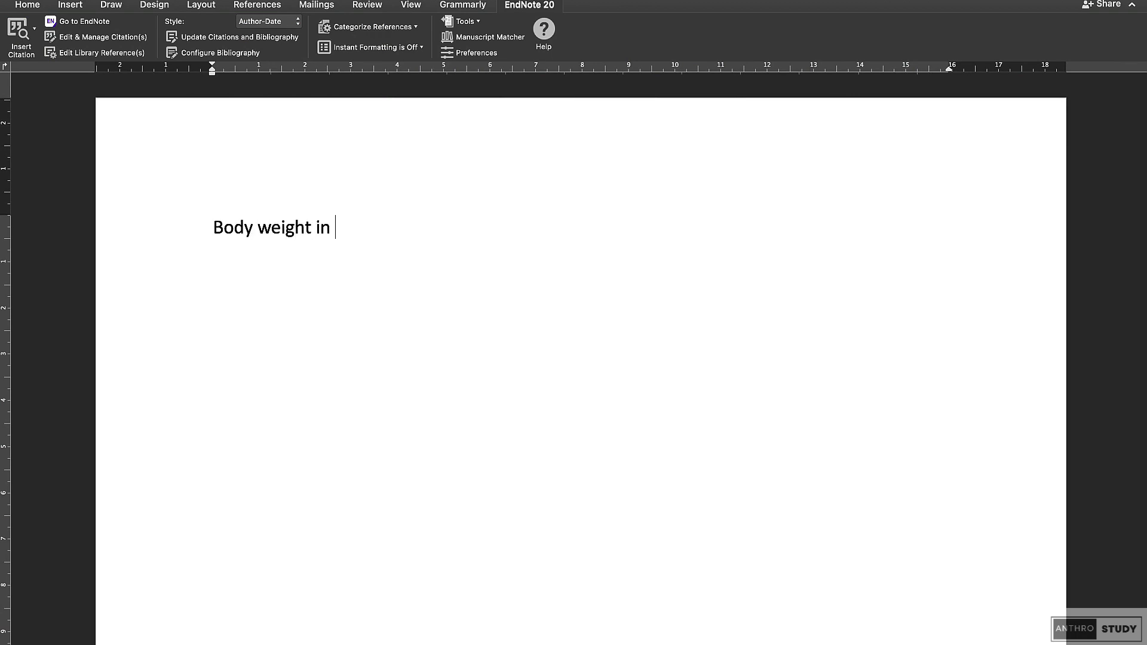
{"action": "key", "text": "BackSpace"}
{"action": "key", "text": "BackSpace"}
{"action": "key", "text": "BackSpace"}
{"action": "key", "text": "BackSpace"}
{"action": "type", "text": "India"}
Step: Open the EndNote citation finder for the first line, clear its search term and keep Libraries as the search scope
{"action": "left_click", "coordinate": [20, 28]}
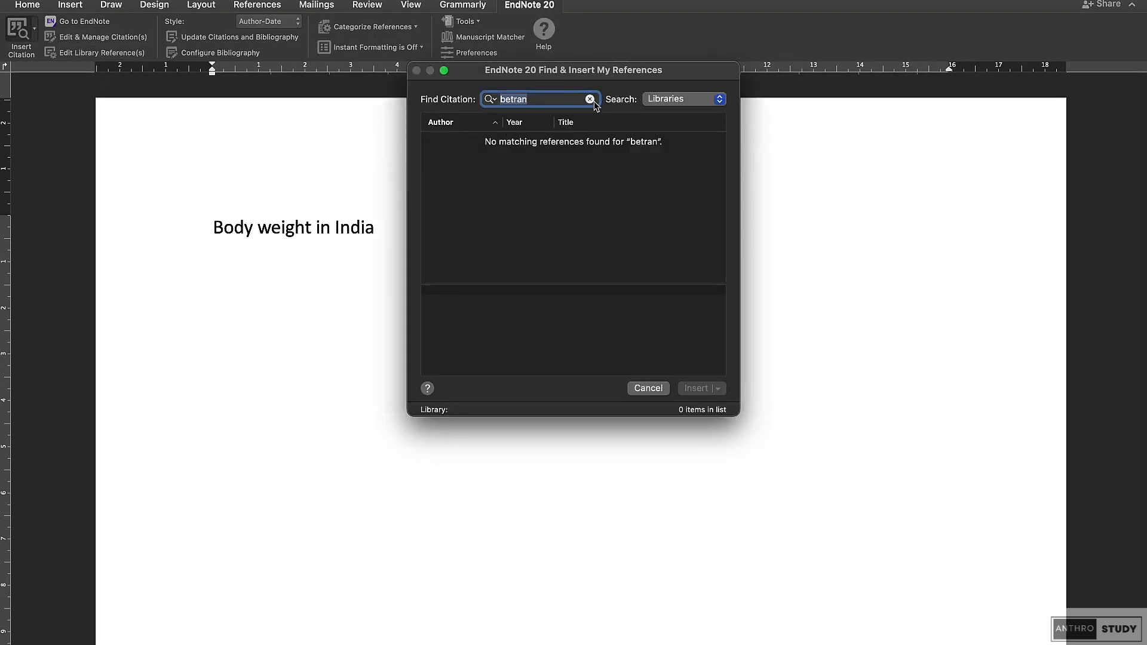
{"action": "left_click", "coordinate": [592, 100]}
{"action": "type", "text": "body w"}
{"action": "key", "text": "BackSpace"}
{"action": "key", "text": "BackSpace"}
{"action": "key", "text": "BackSpace"}
{"action": "key", "text": "BackSpace"}
{"action": "key", "text": "BackSpace"}
{"action": "left_click", "coordinate": [720, 100]}
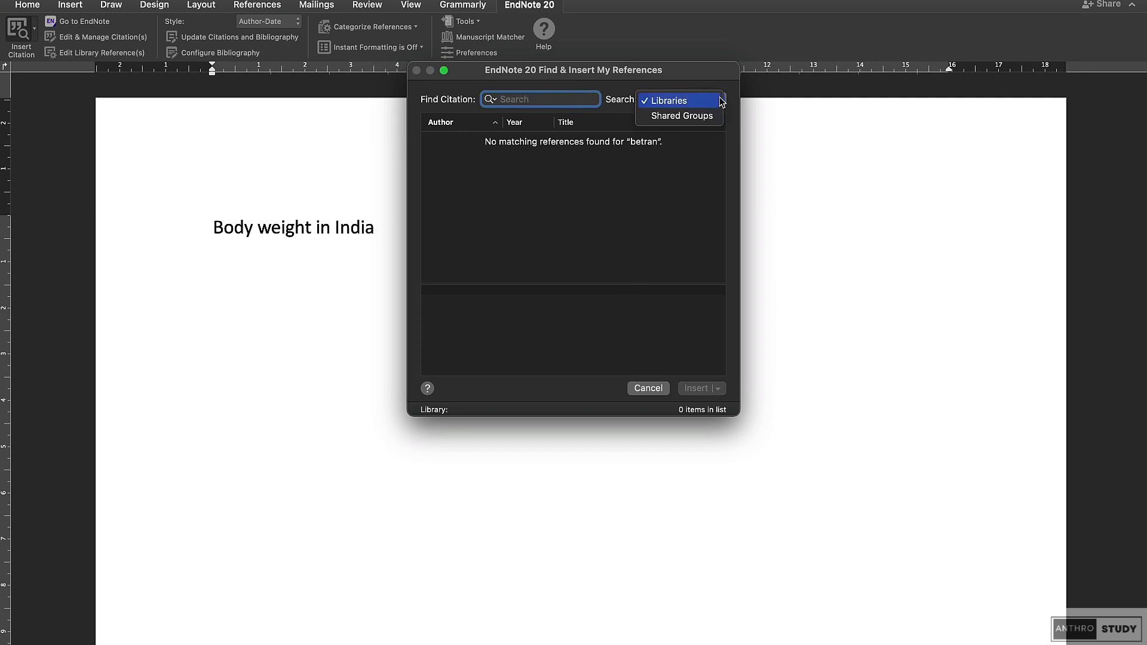
{"action": "left_click", "coordinate": [672, 243]}
Step: Switch to EndNote and go back to the document with the Cite While You Write command Return To Word
{"action": "key", "text": "ctrl+Up"}
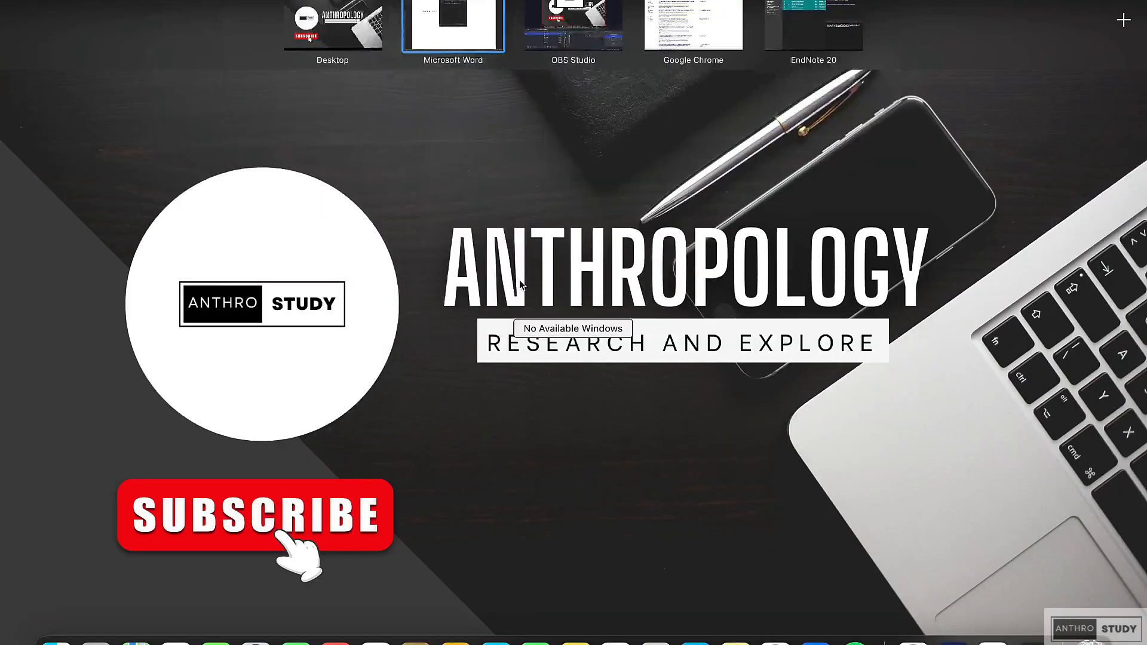
{"action": "left_click", "coordinate": [813, 25]}
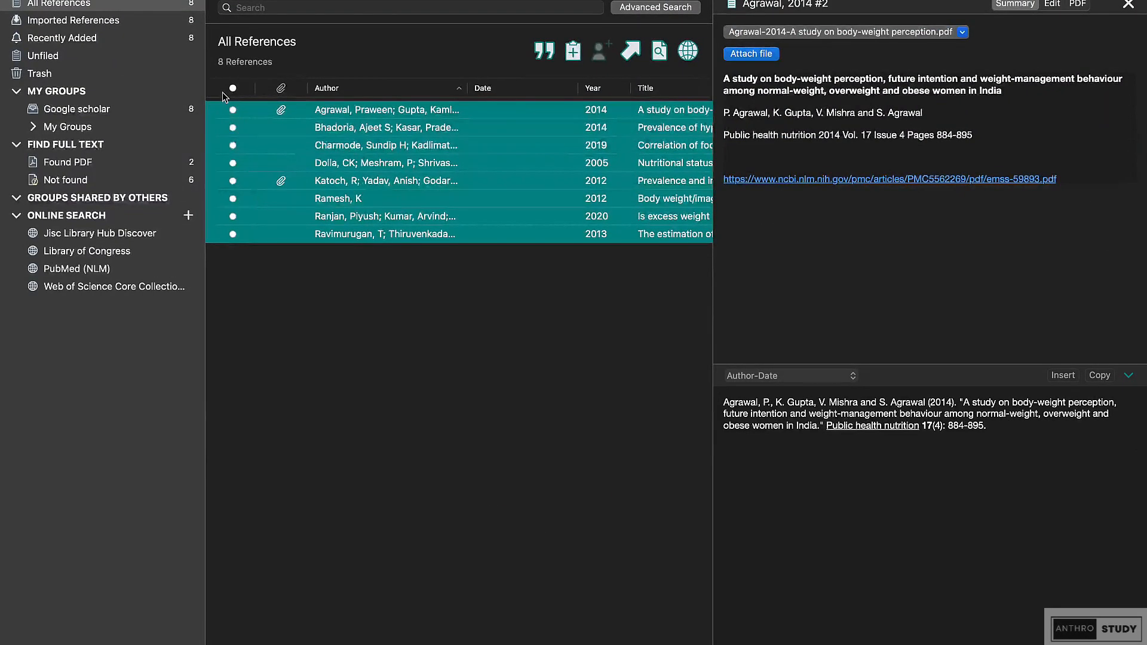
{"action": "mouse_move", "coordinate": [230, 0]}
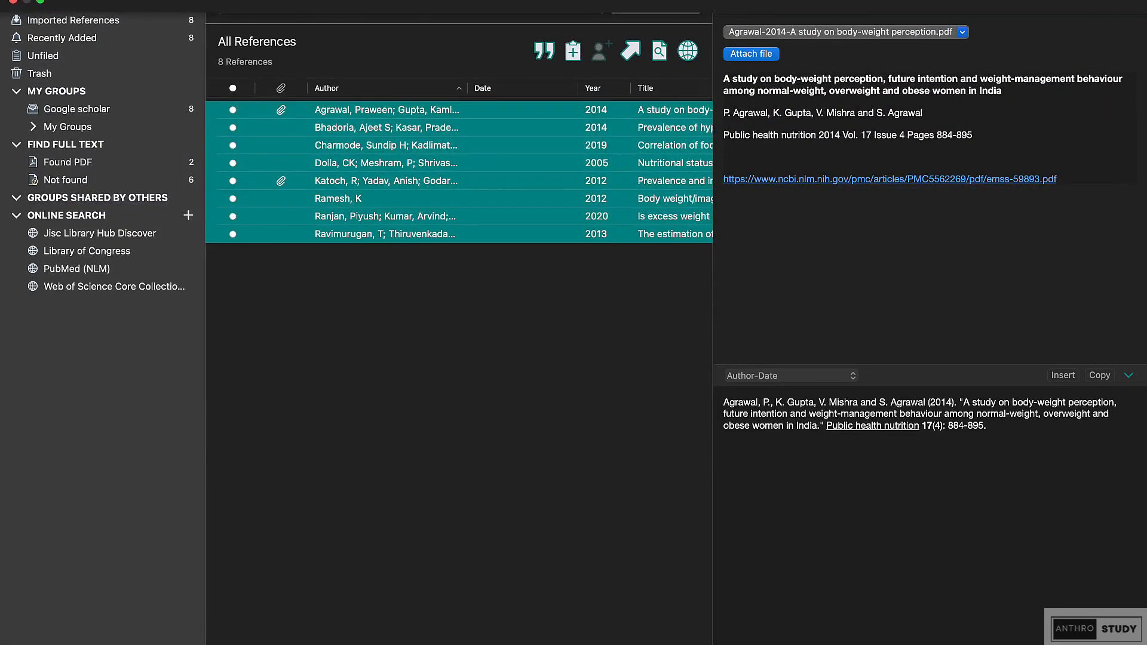
{"action": "left_click", "coordinate": [314, 7]}
{"action": "mouse_move", "coordinate": [429, 28]}
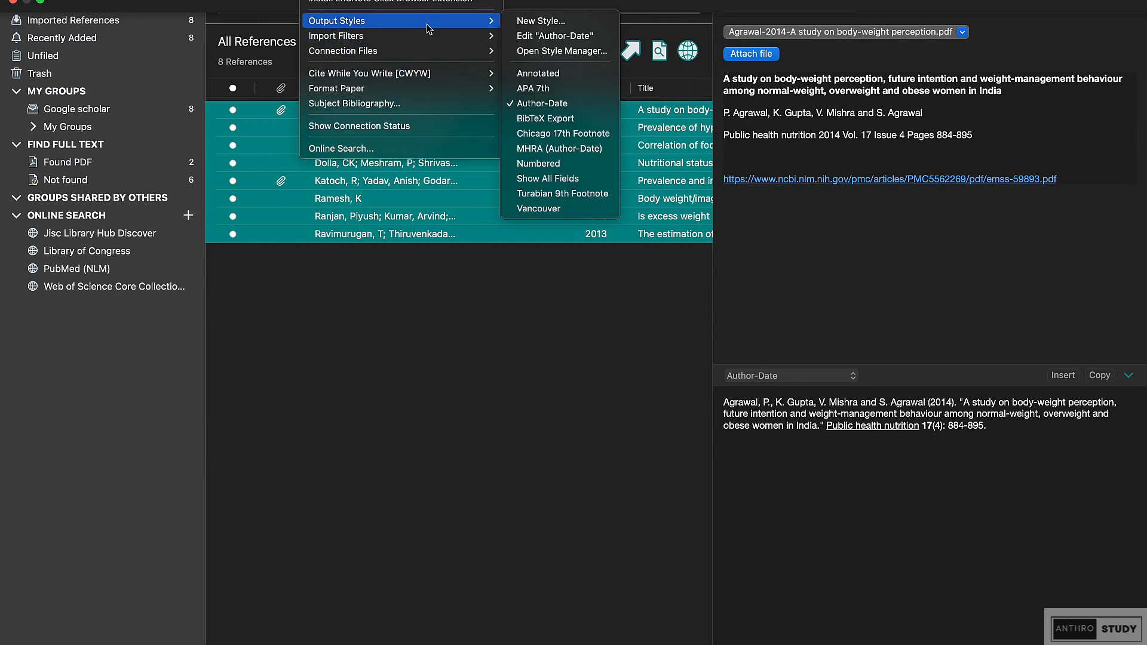
{"action": "mouse_move", "coordinate": [453, 74]}
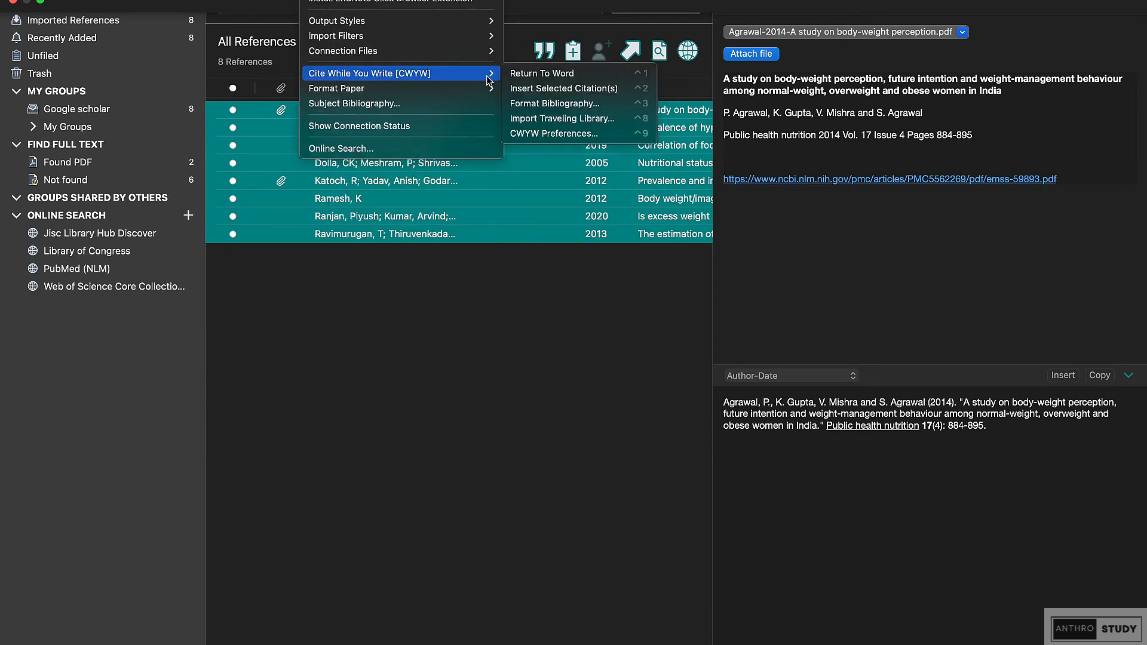
{"action": "left_click", "coordinate": [543, 74]}
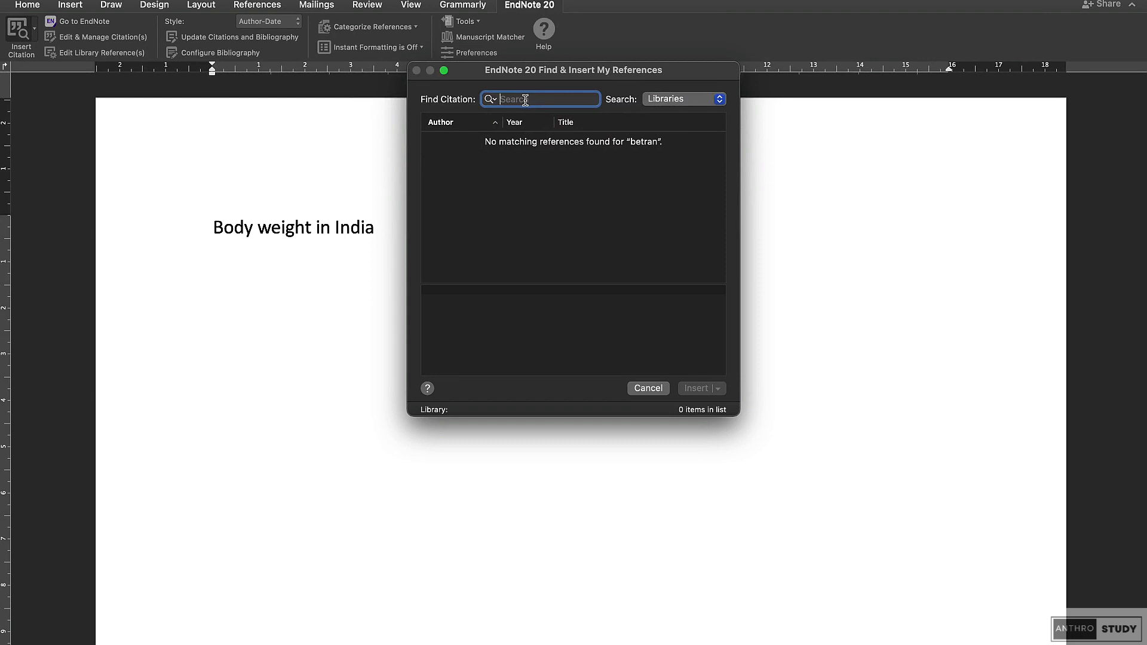
Step: Search the libraries for "body weight" and insert the 2014 body-weight perception study as a citation after the first line
{"action": "type", "text": "body weight"}
{"action": "key", "text": "Return"}
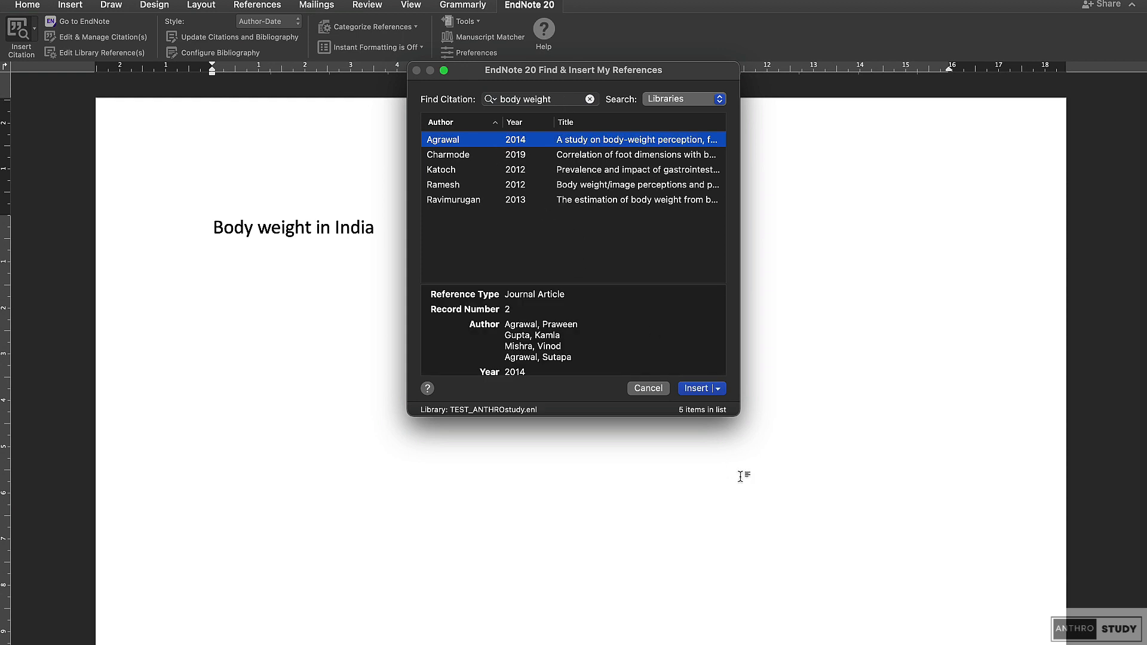
{"action": "left_click", "coordinate": [694, 390]}
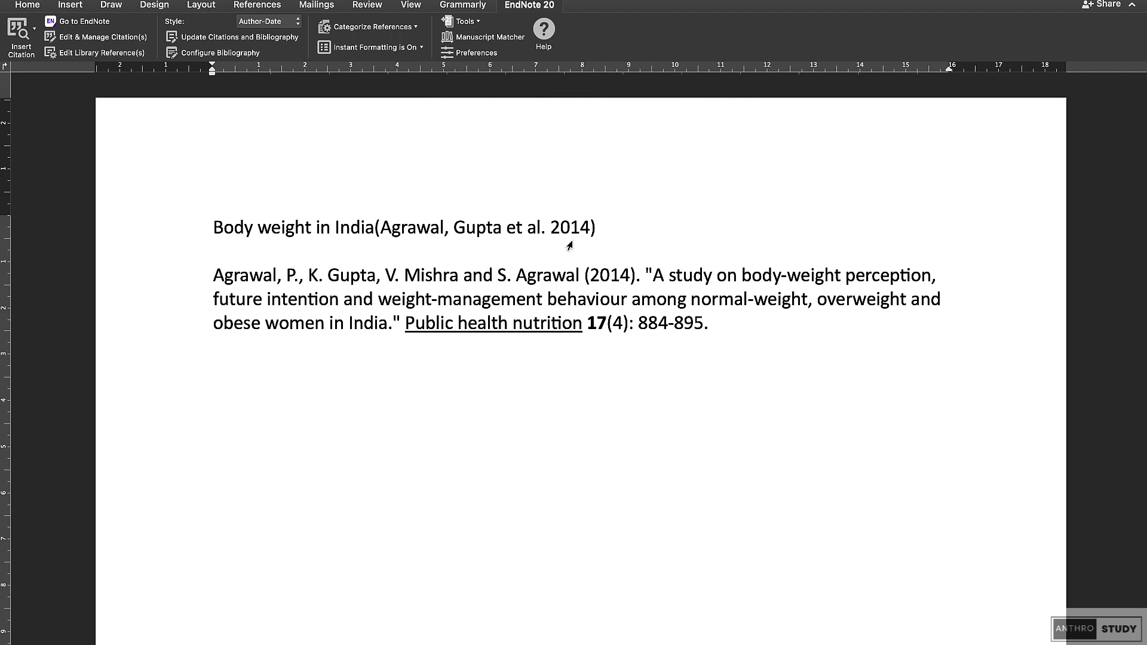
Step: Change the document's citation and bibliography style to Numbered
{"action": "left_click", "coordinate": [274, 24]}
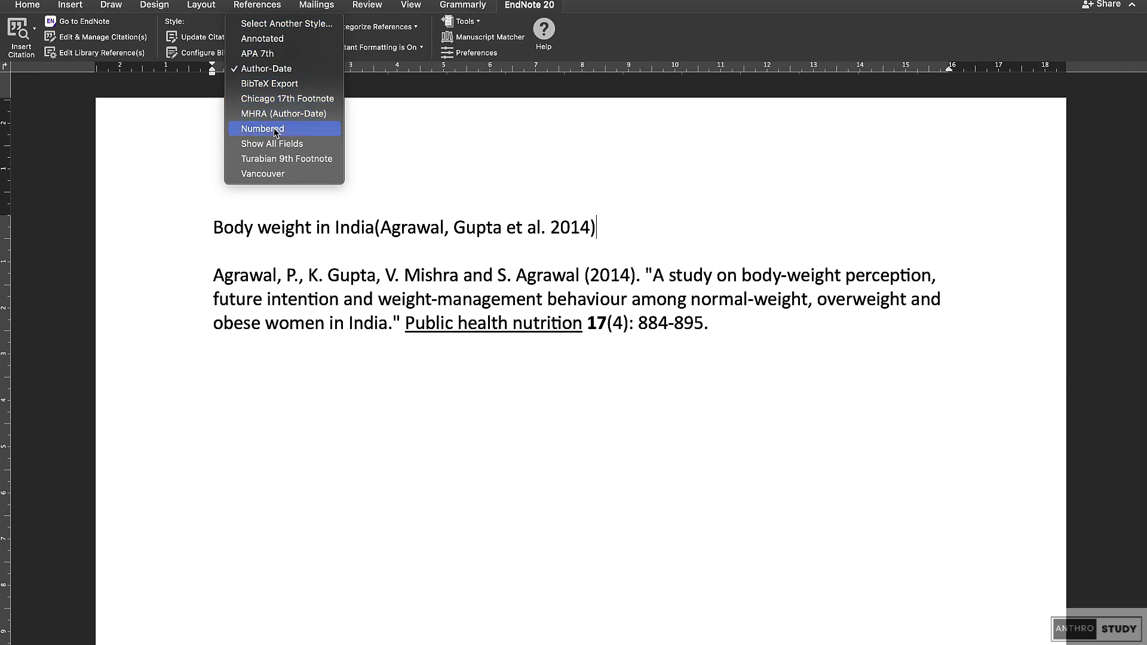
{"action": "left_click", "coordinate": [461, 154]}
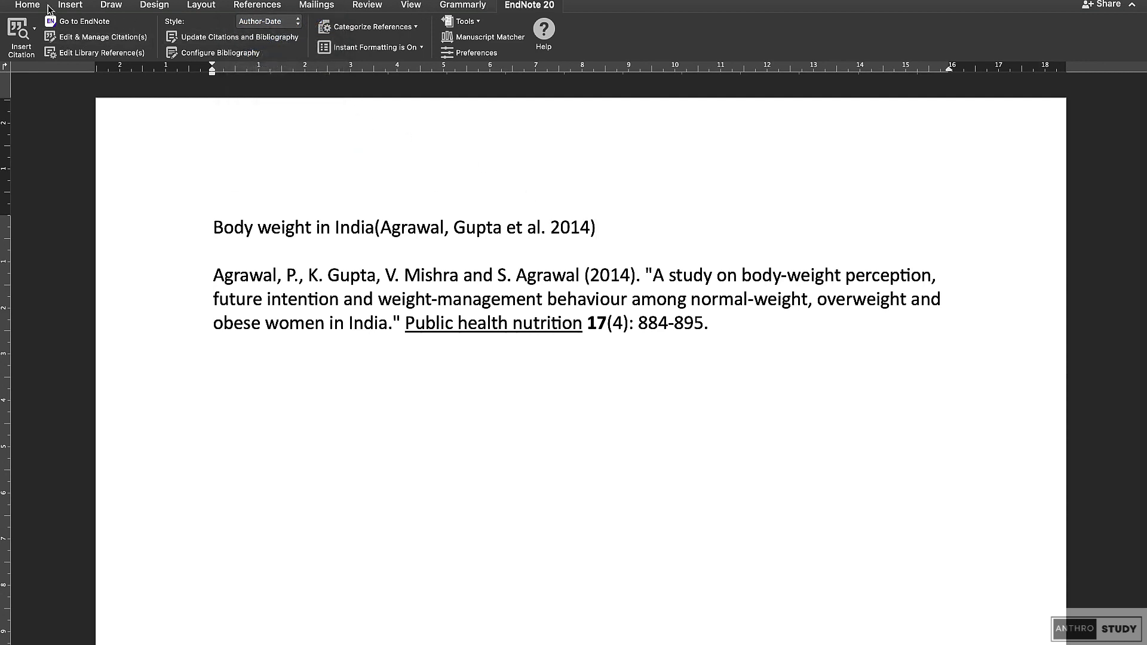
{"action": "left_click", "coordinate": [509, 12]}
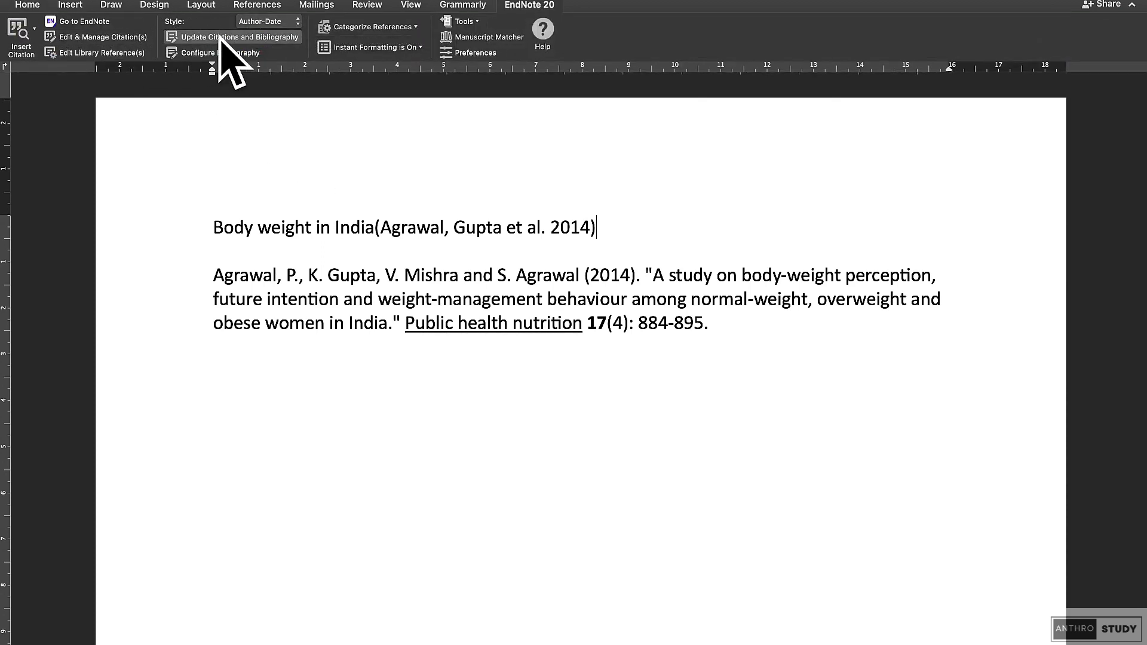
{"action": "left_click", "coordinate": [270, 27]}
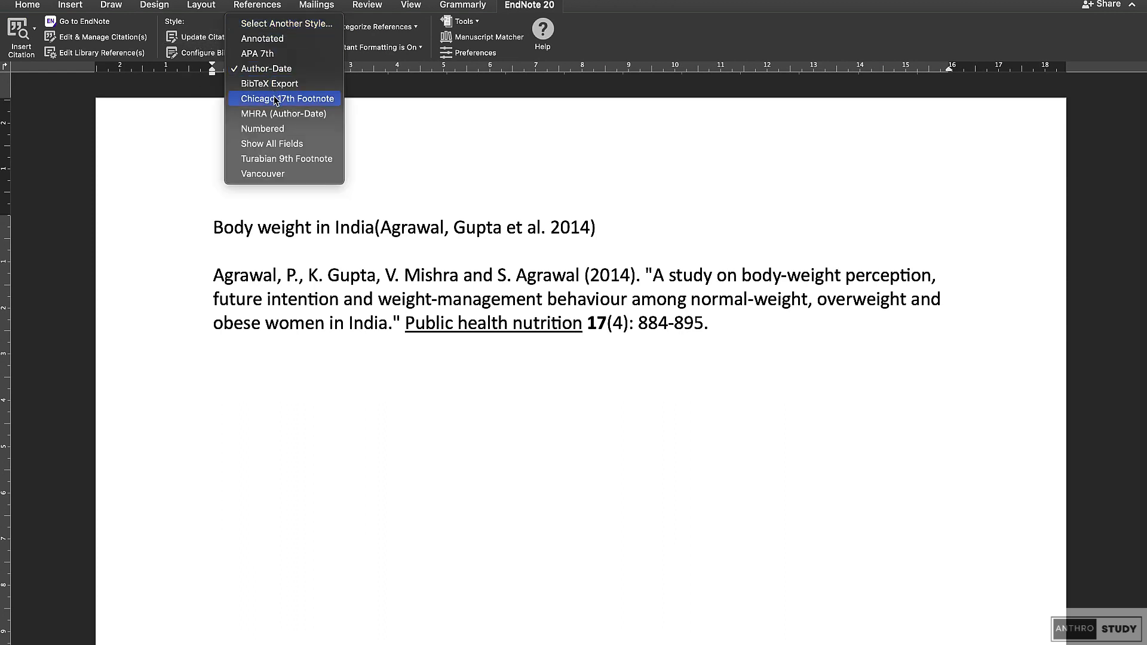
{"action": "left_click", "coordinate": [275, 125]}
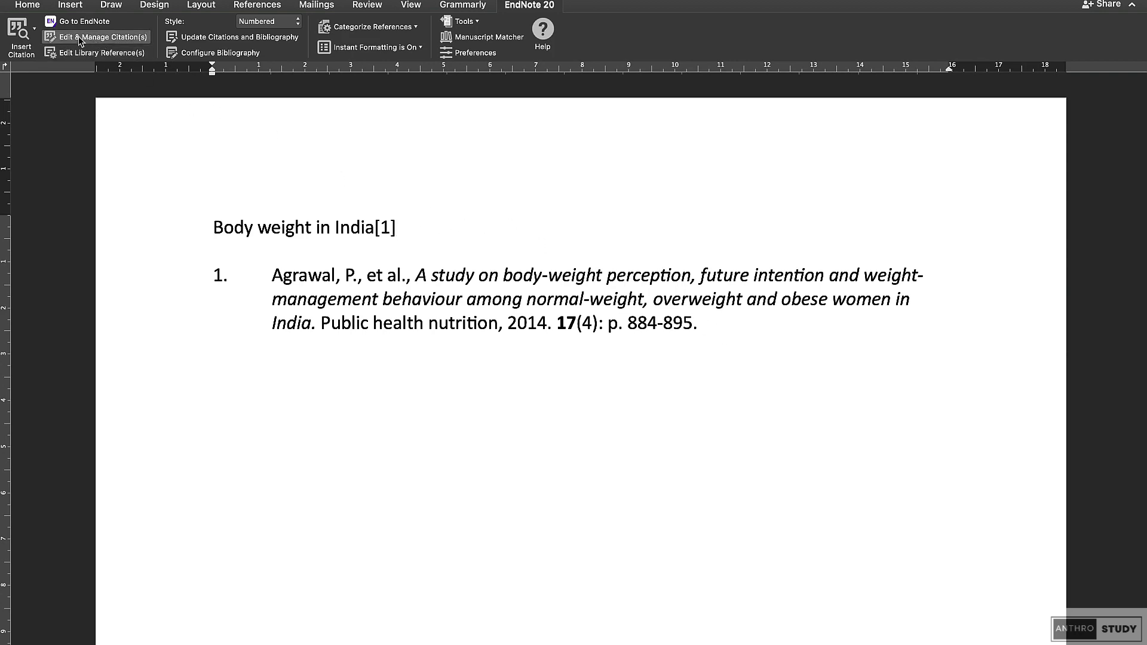
Step: Add the 2013 study on estimating body weight in Kilakarsal sheep as a second EndNote citation after the first line
{"action": "left_click", "coordinate": [21, 32]}
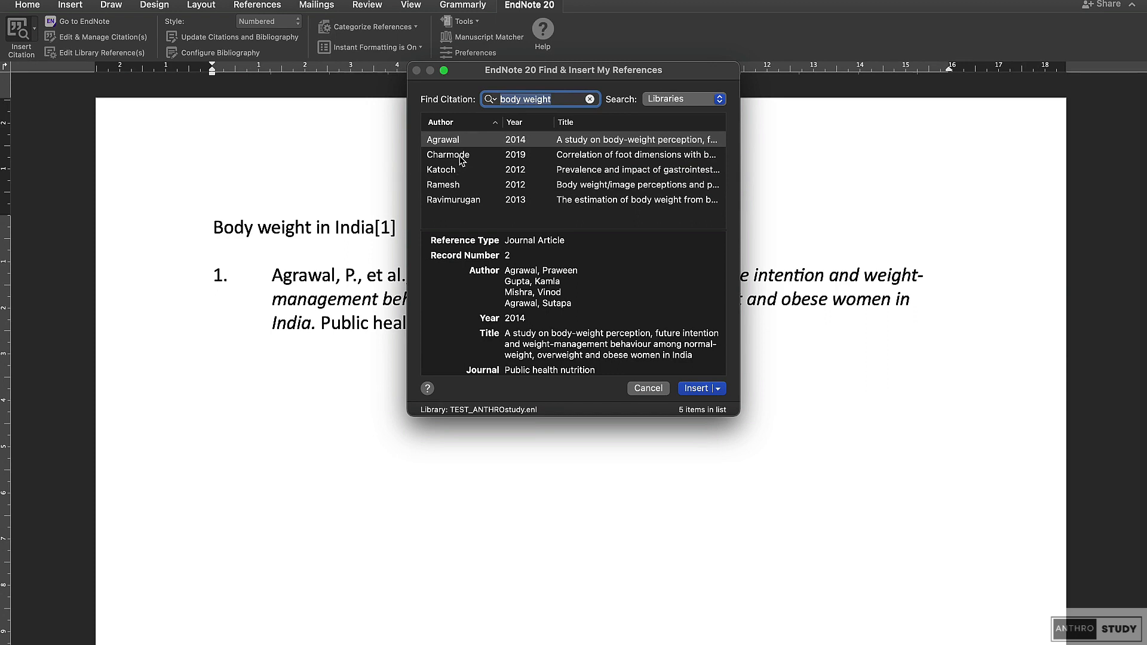
{"action": "left_click", "coordinate": [461, 203]}
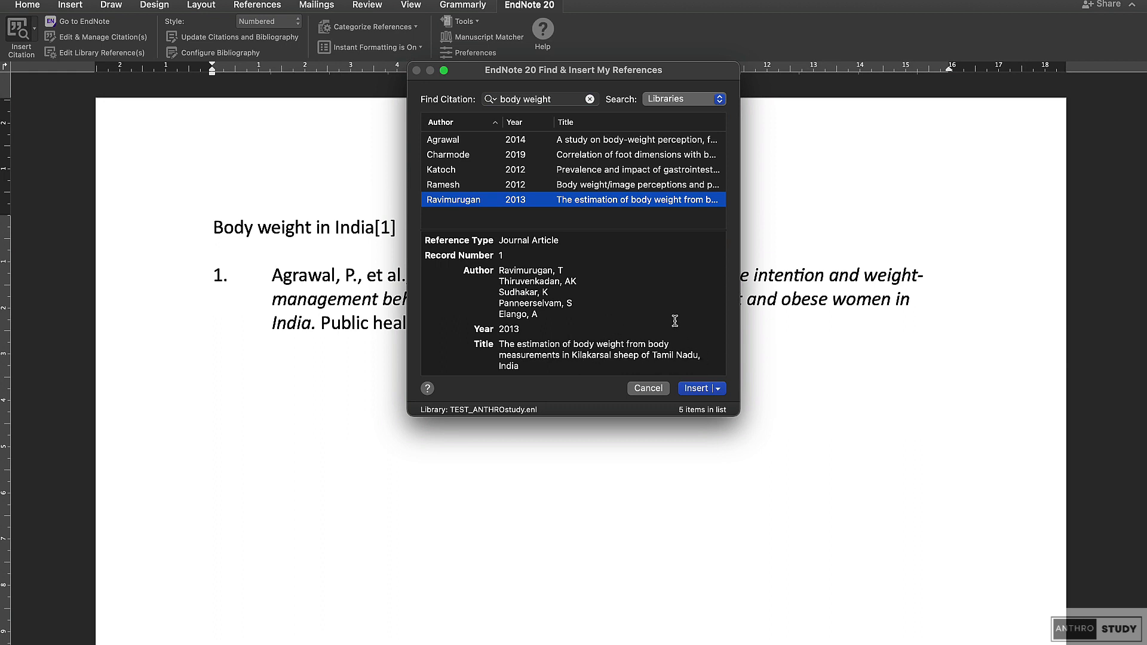
{"action": "left_click", "coordinate": [695, 389]}
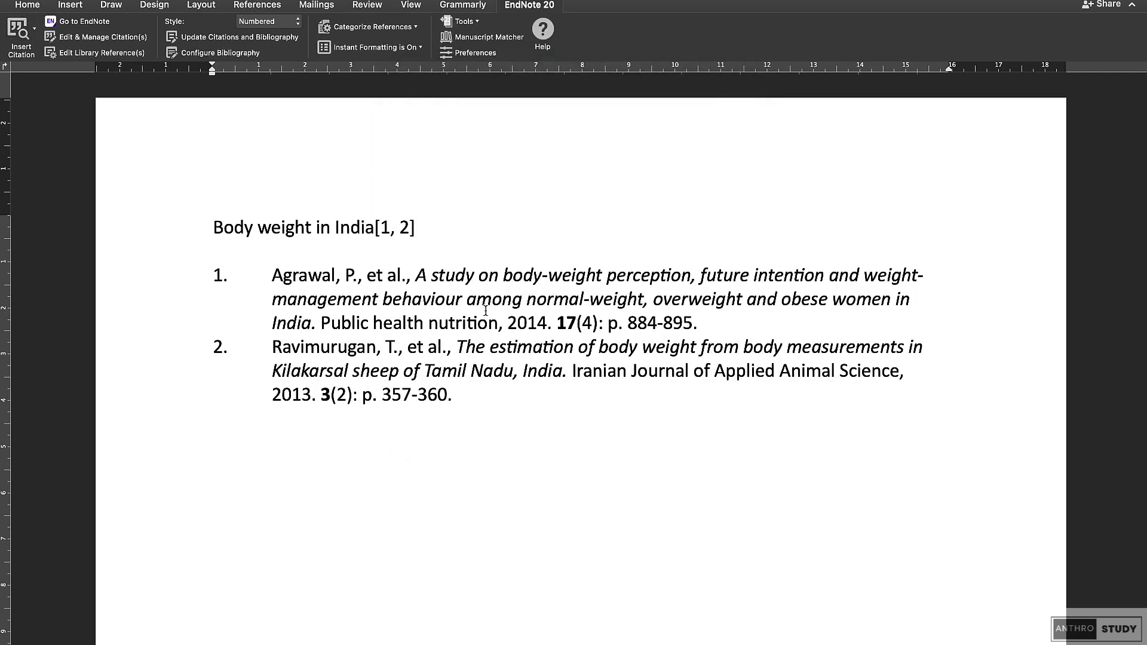
Step: Change the font colour of the first line, "Body weight in India" with its citation numbers, to red
{"action": "left_click", "coordinate": [204, 222]}
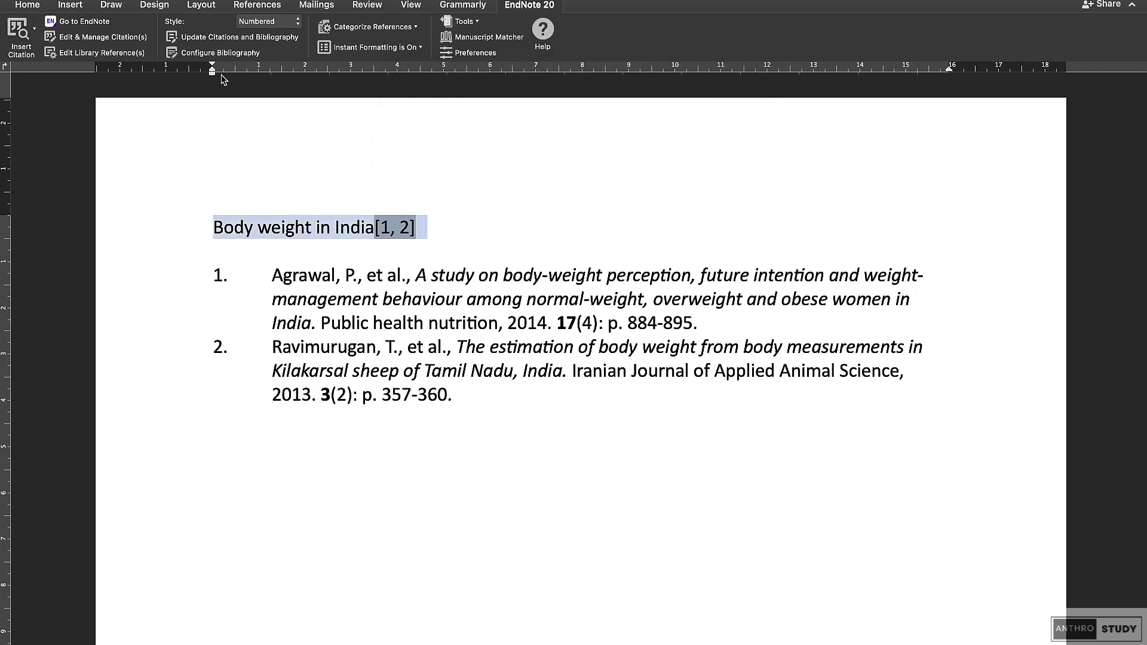
{"action": "left_click", "coordinate": [26, 4]}
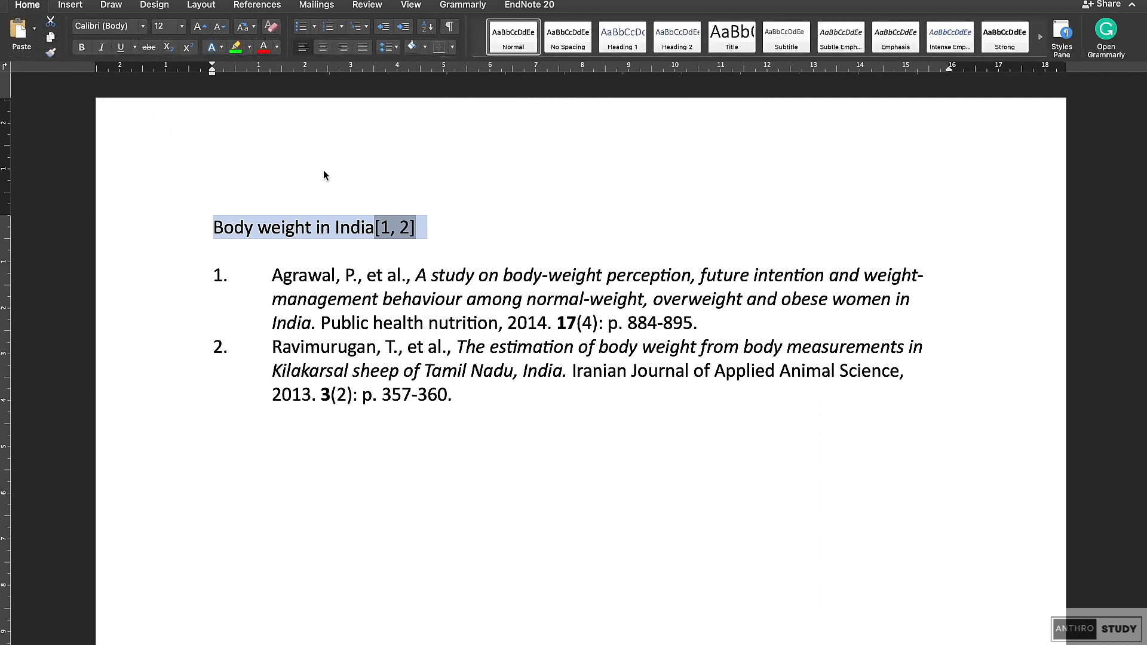
{"action": "left_click", "coordinate": [266, 51]}
{"action": "left_click", "coordinate": [496, 235]}
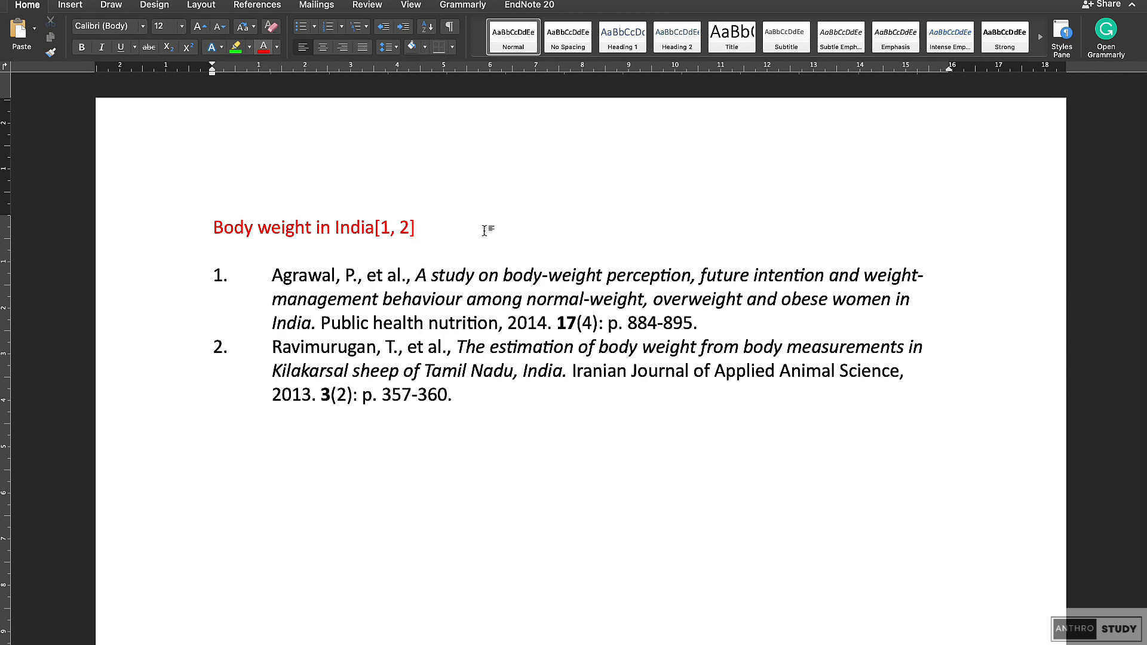
{"action": "left_click", "coordinate": [388, 232]}
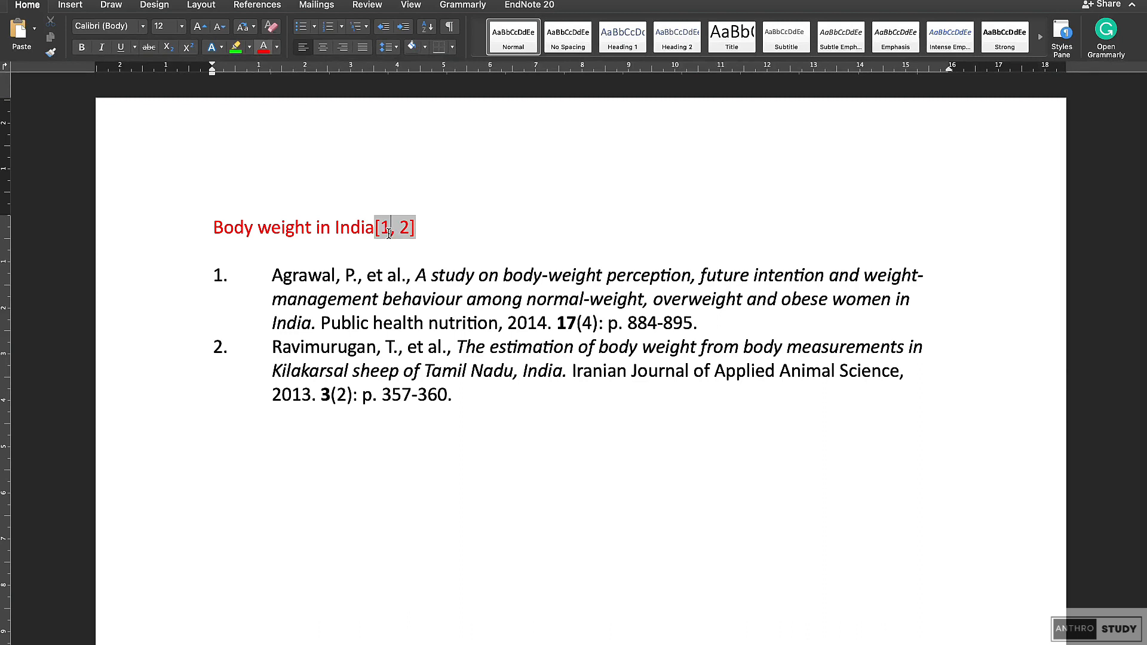
{"action": "triple_click", "coordinate": [391, 228]}
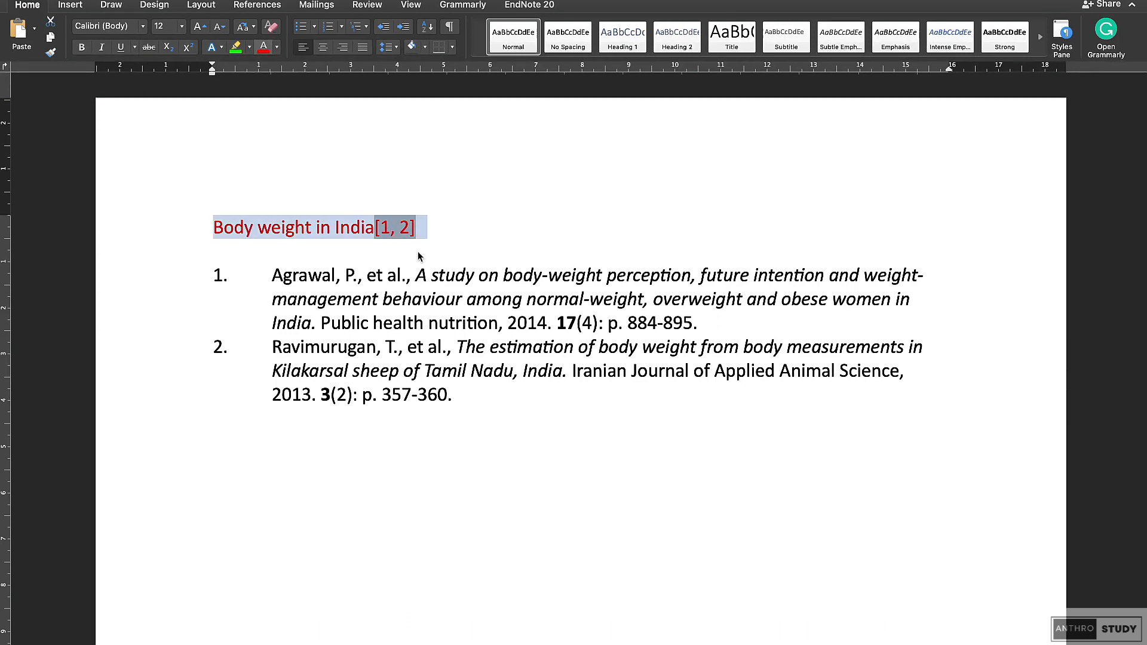
{"action": "left_click", "coordinate": [419, 256]}
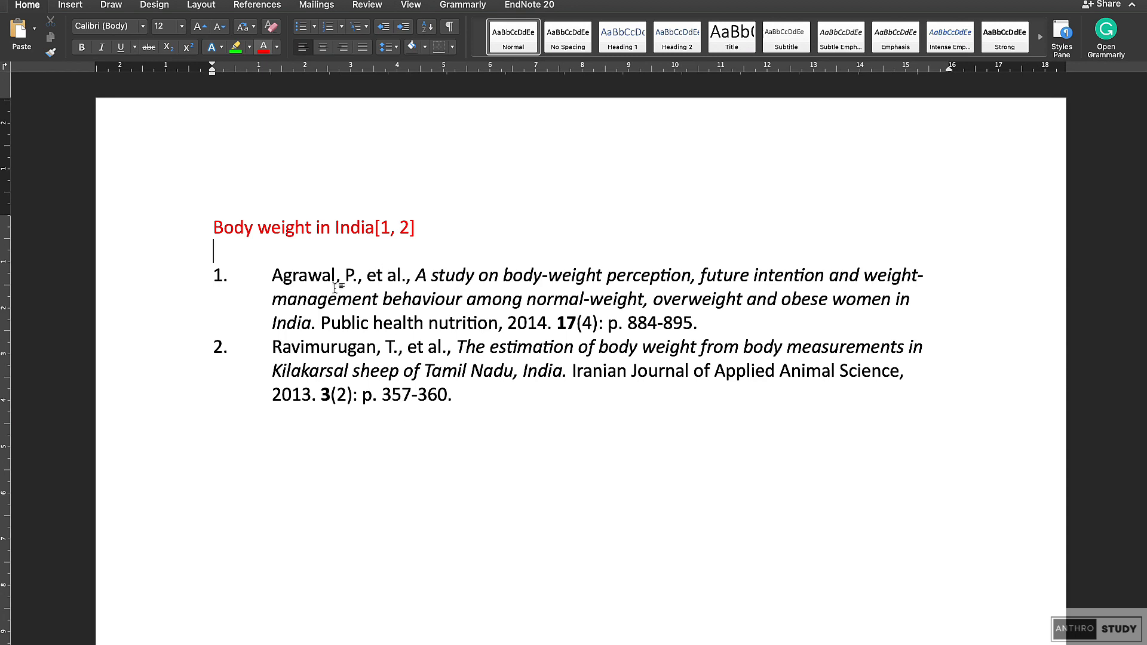
Step: Cut the bibliography from below the first line and start a new page with a reference heading for it
{"action": "left_click_drag", "start_coordinate": [203, 268], "coordinate": [580, 455]}
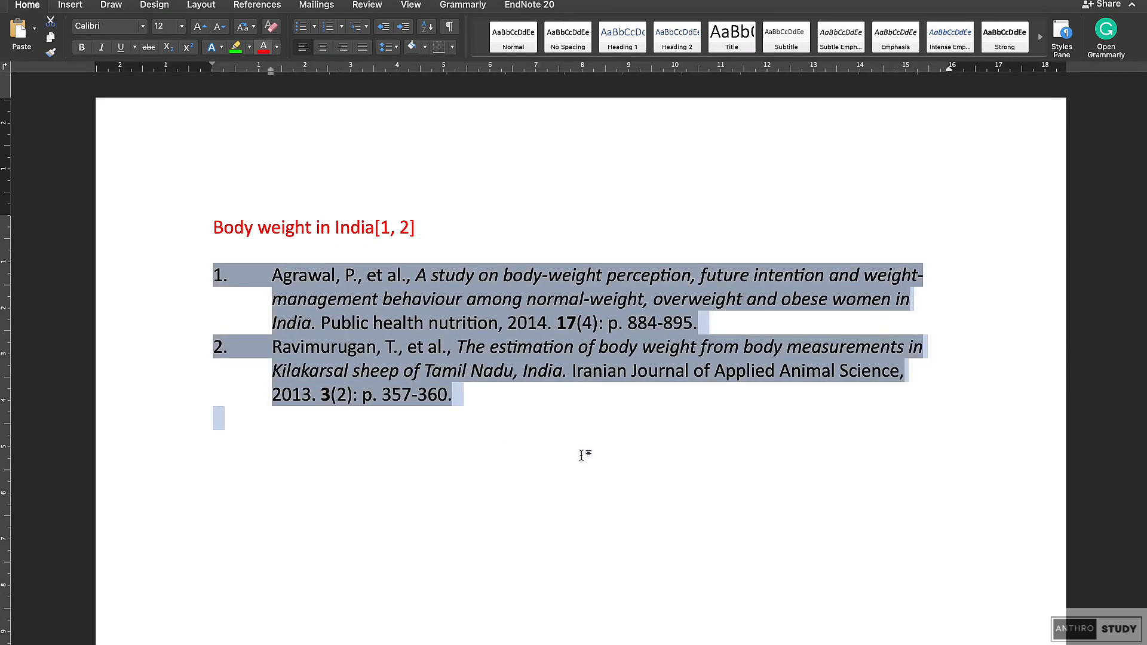
{"action": "key", "text": "BackSpace"}
{"action": "scroll", "coordinate": [479, 390], "scroll_direction": "down", "scroll_amount": 3}
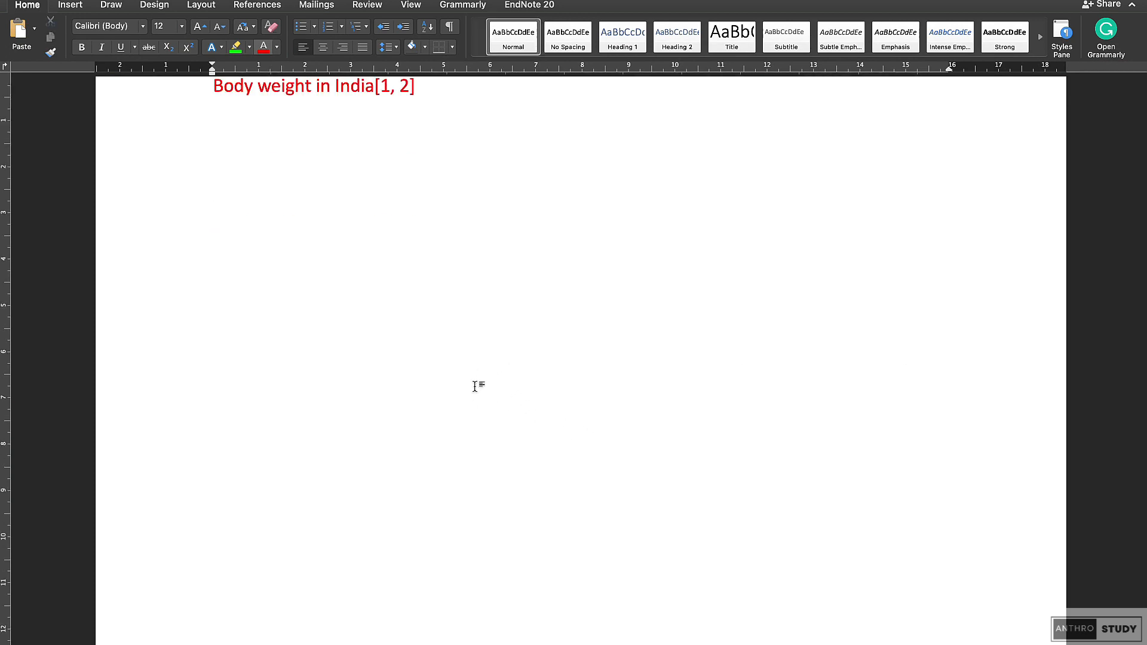
{"action": "key", "text": "super+Return"}
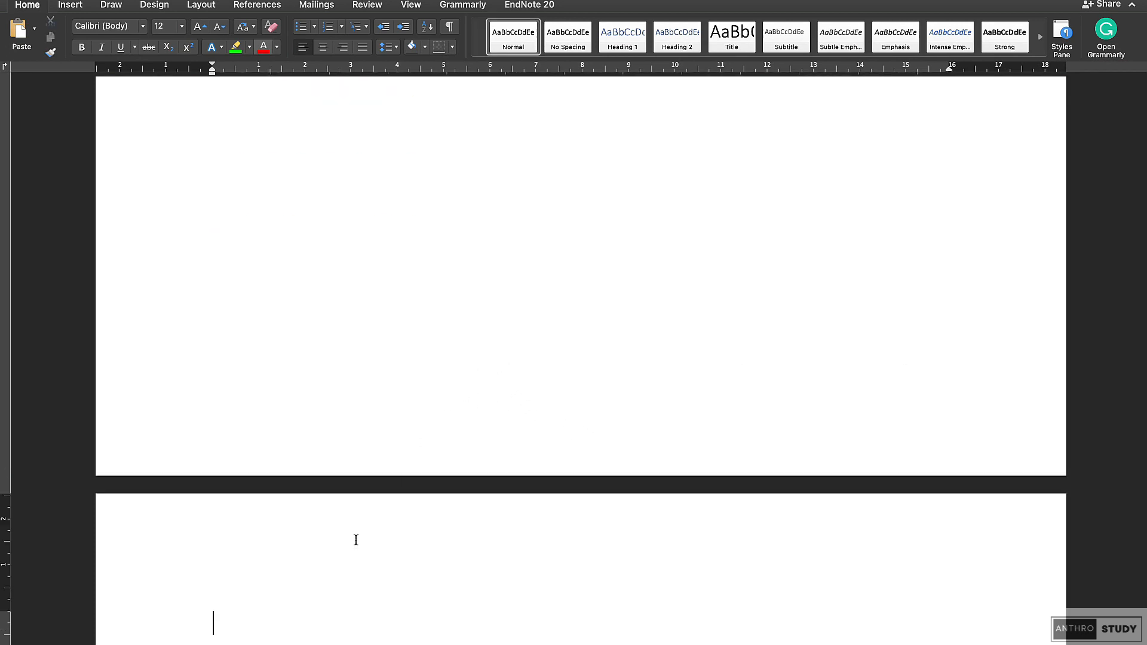
{"action": "type", "text": "refference"}
{"action": "scroll", "coordinate": [400, 565], "scroll_direction": "down", "scroll_amount": 3}
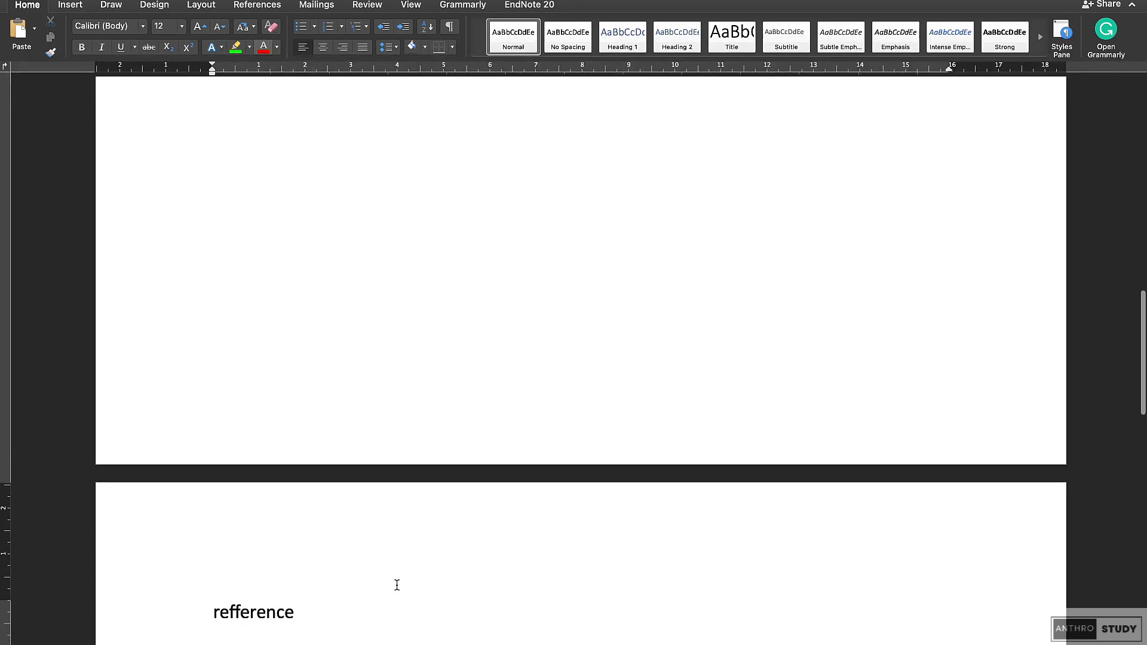
Step: Paste the bibliography under the Reference heading on the second page and leave a blank line between heading and list
{"action": "key", "text": "Return"}
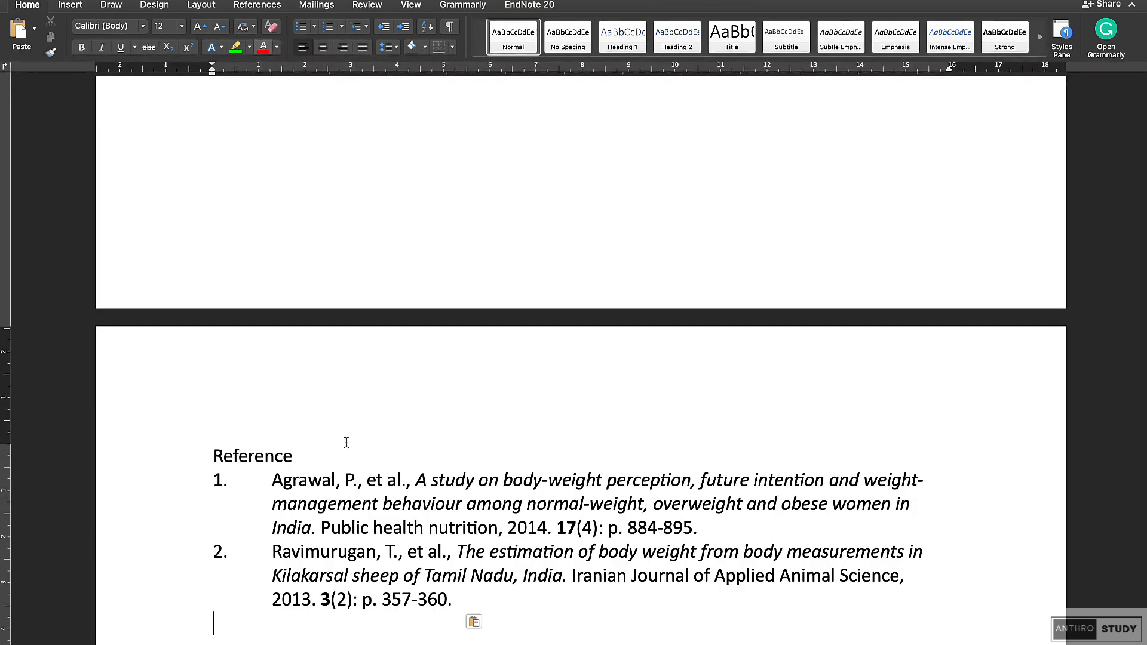
{"action": "left_click", "coordinate": [348, 443]}
{"action": "key", "text": "Return"}
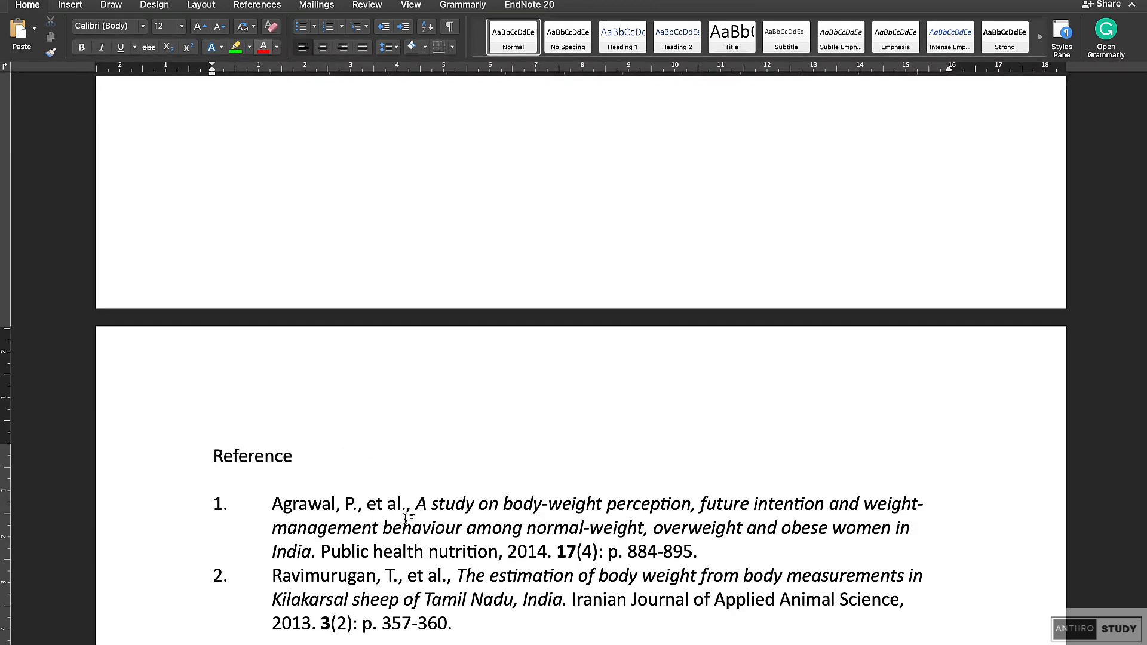
{"action": "scroll", "coordinate": [400, 508], "scroll_direction": "down", "scroll_amount": 2}
{"action": "scroll", "coordinate": [445, 478], "scroll_direction": "up", "scroll_amount": 20}
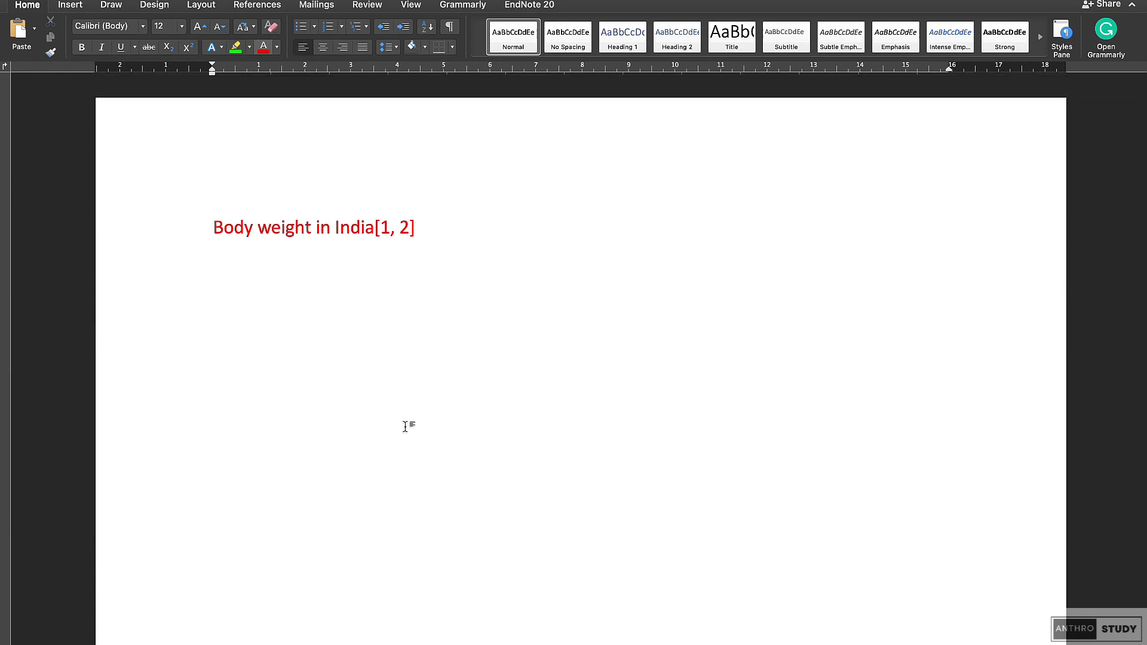
{"action": "left_click_drag", "start_coordinate": [197, 231], "coordinate": [404, 232]}
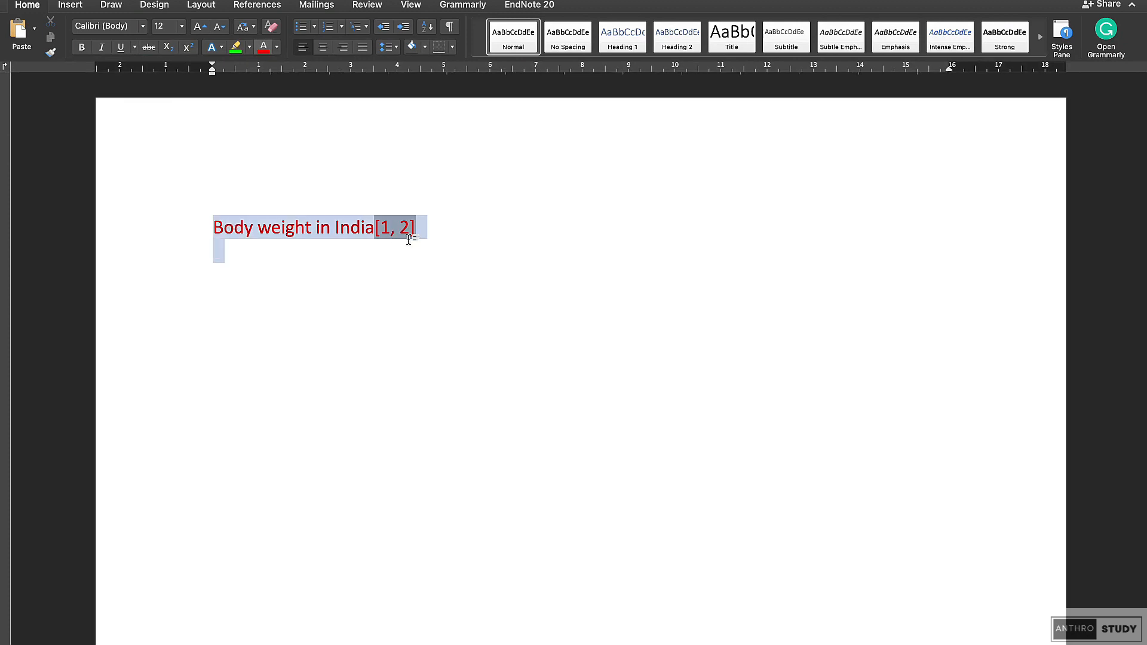
{"action": "left_click", "coordinate": [486, 292]}
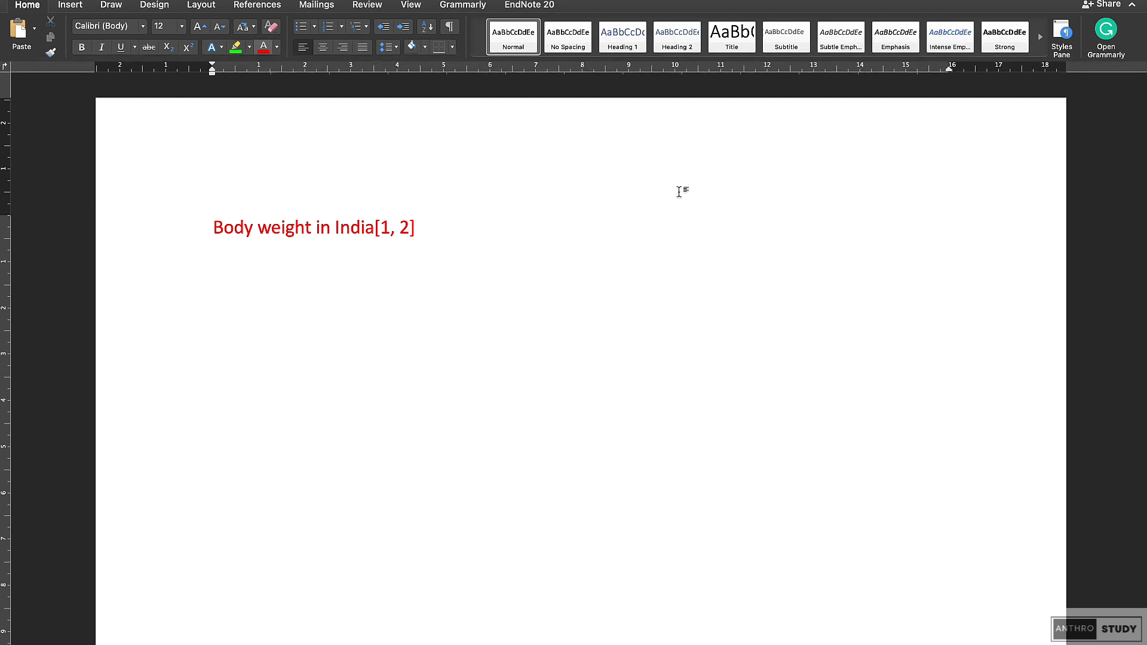
Step: Switch to Google Chrome and go from the Body weight library list to the Google Scholar home page
{"action": "key", "text": "ctrl+Up"}
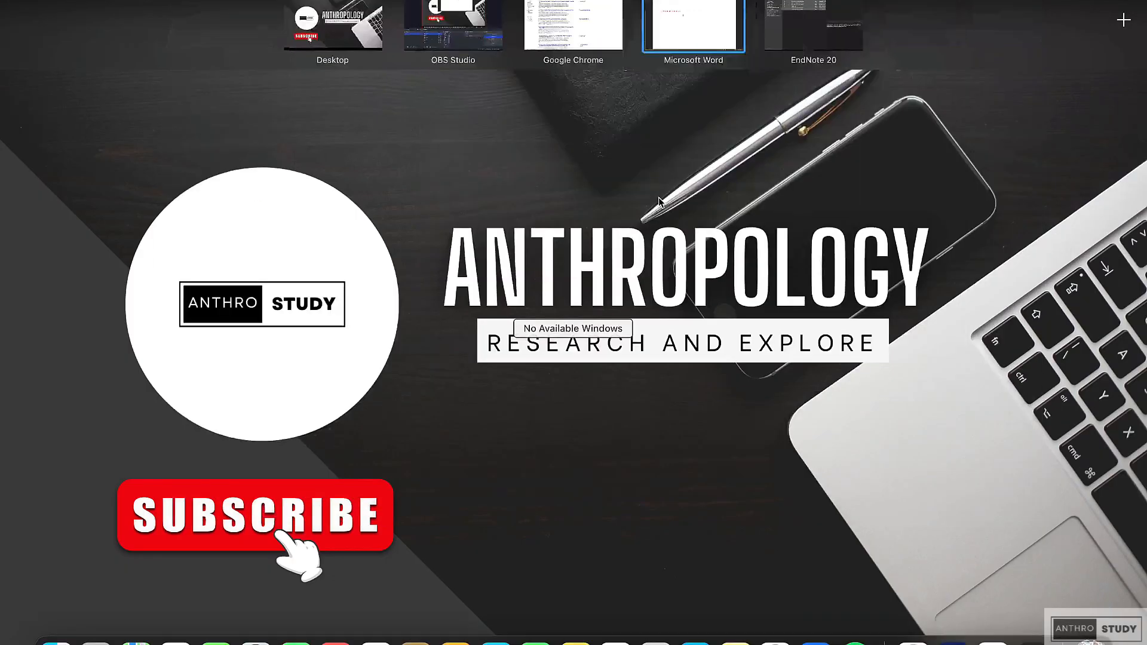
{"action": "left_click", "coordinate": [569, 38]}
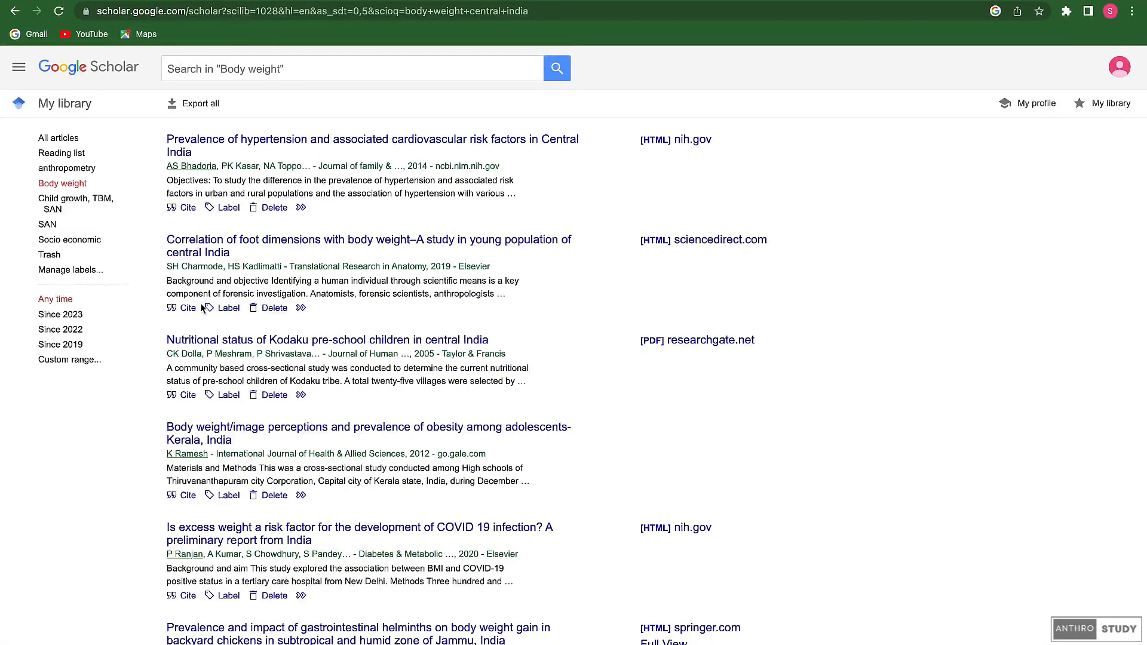
{"action": "left_click", "coordinate": [63, 171]}
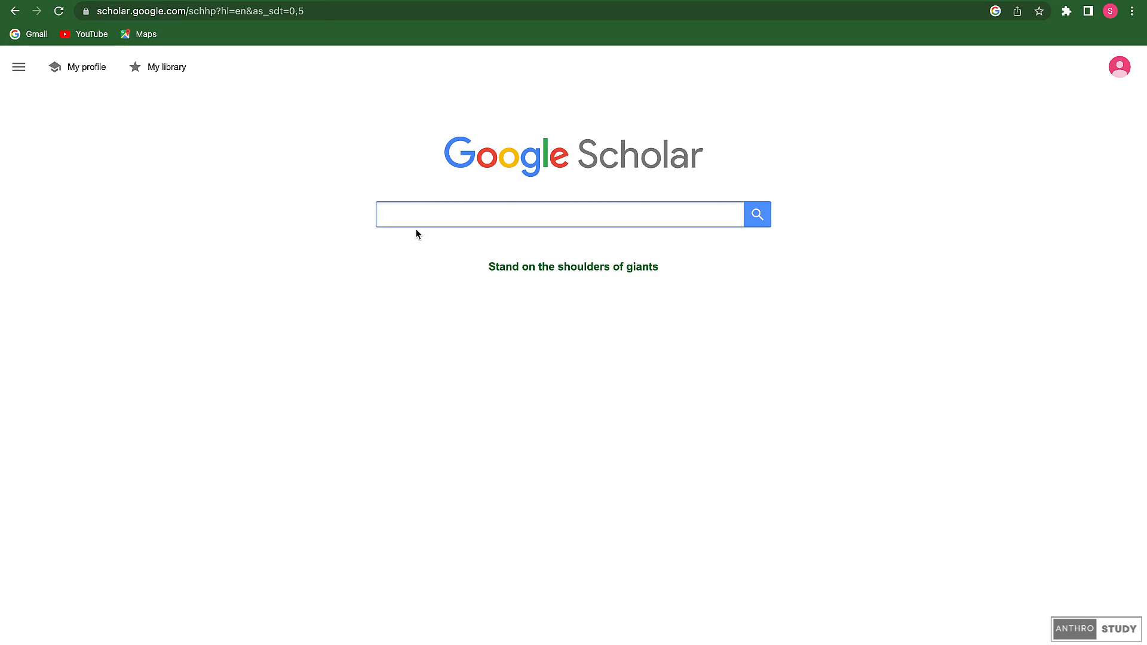
Step: Switch to EndNote and clear the selection of all references in the library list
{"action": "key", "text": "ctrl+Up"}
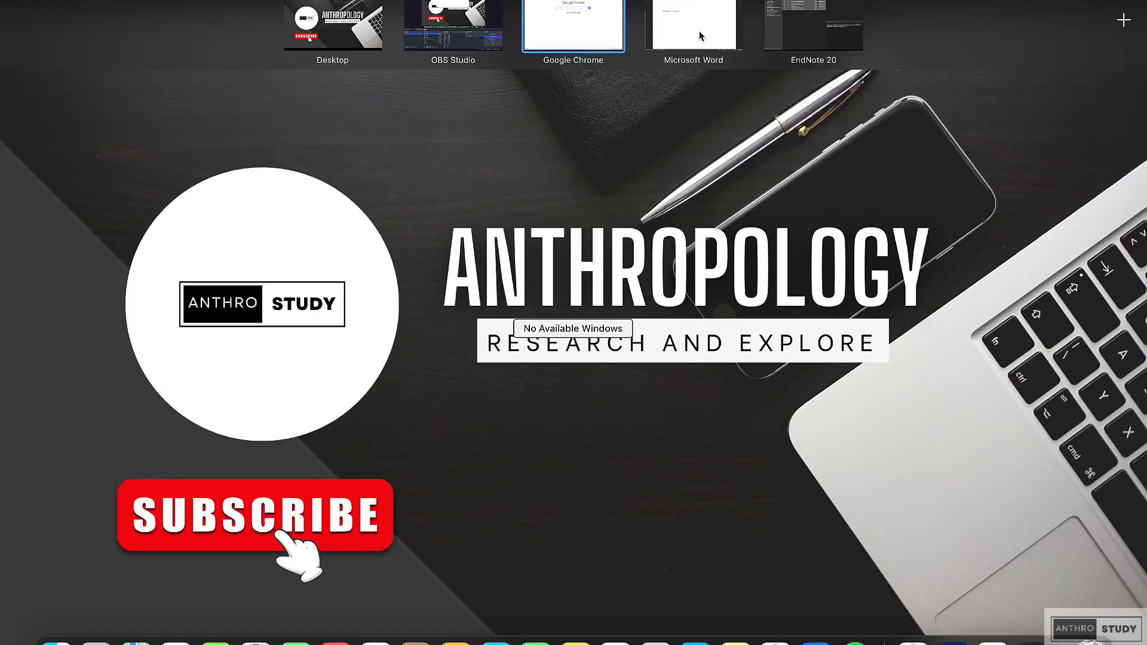
{"action": "left_click", "coordinate": [814, 27]}
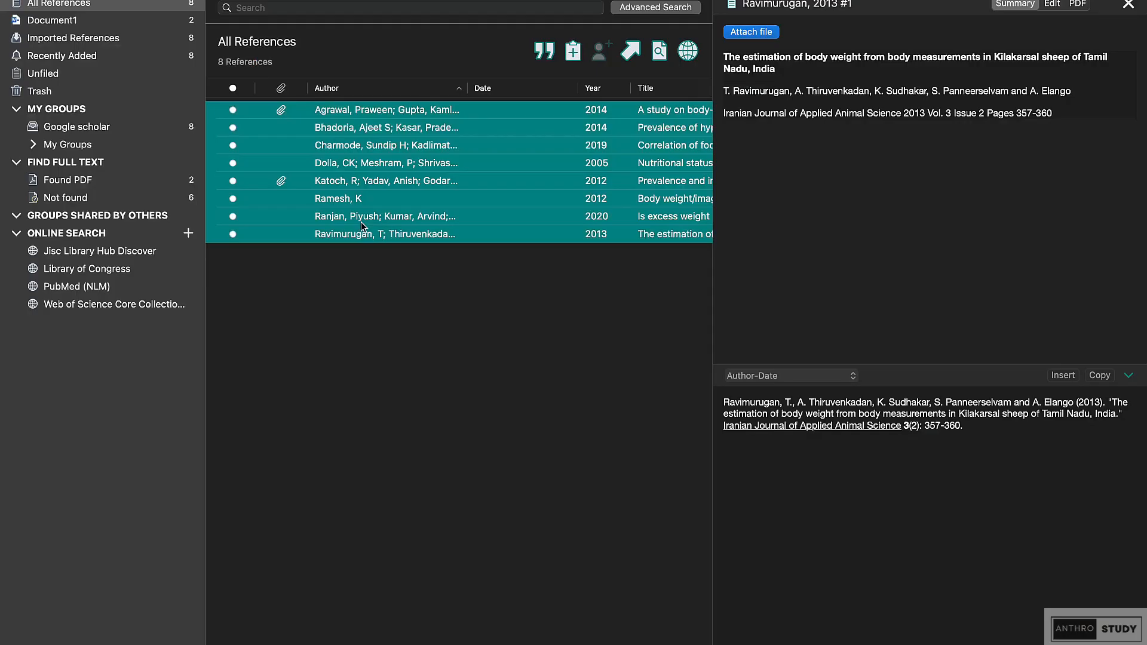
{"action": "left_click", "coordinate": [406, 302]}
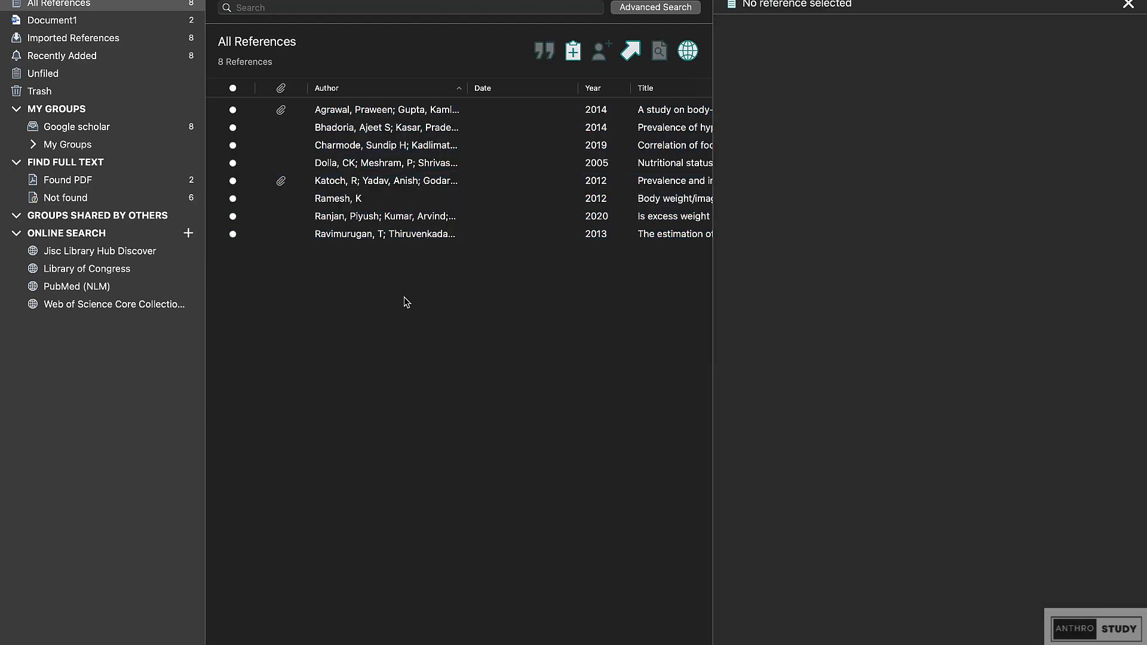
{"action": "key", "text": "ctrl+Up"}
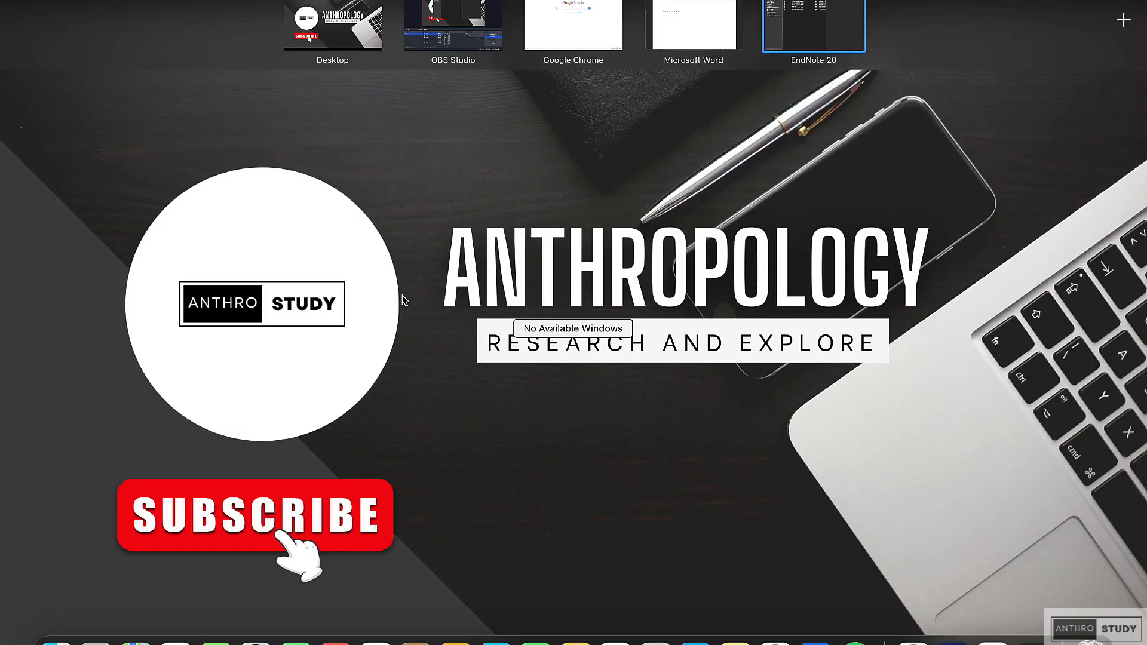
{"action": "left_click", "coordinate": [440, 56]}
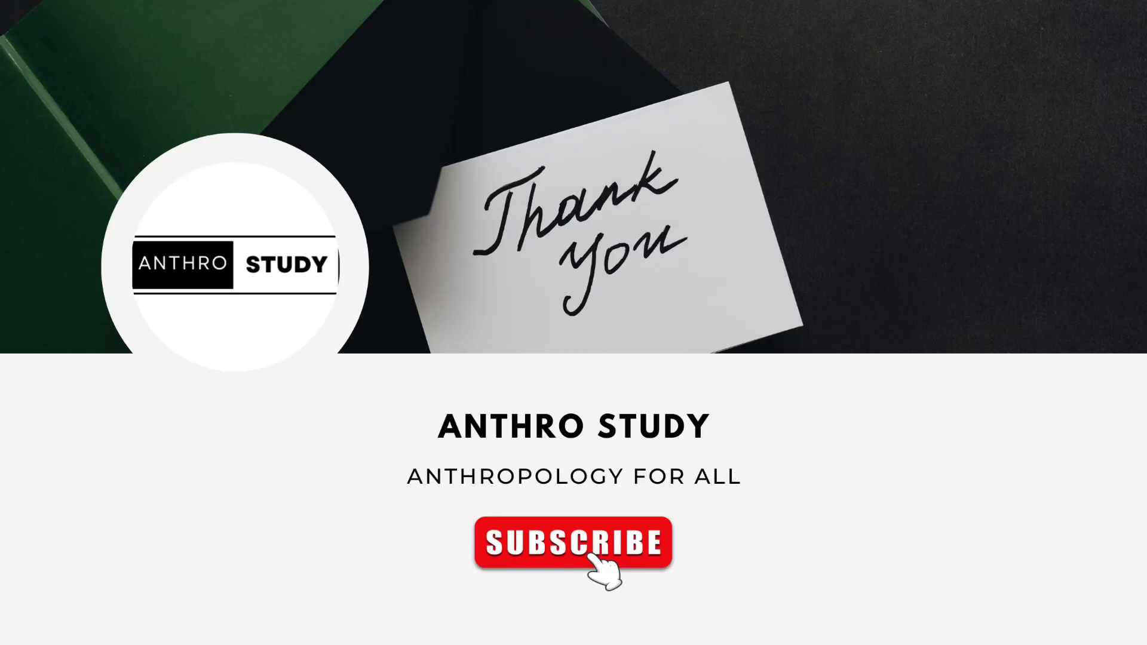